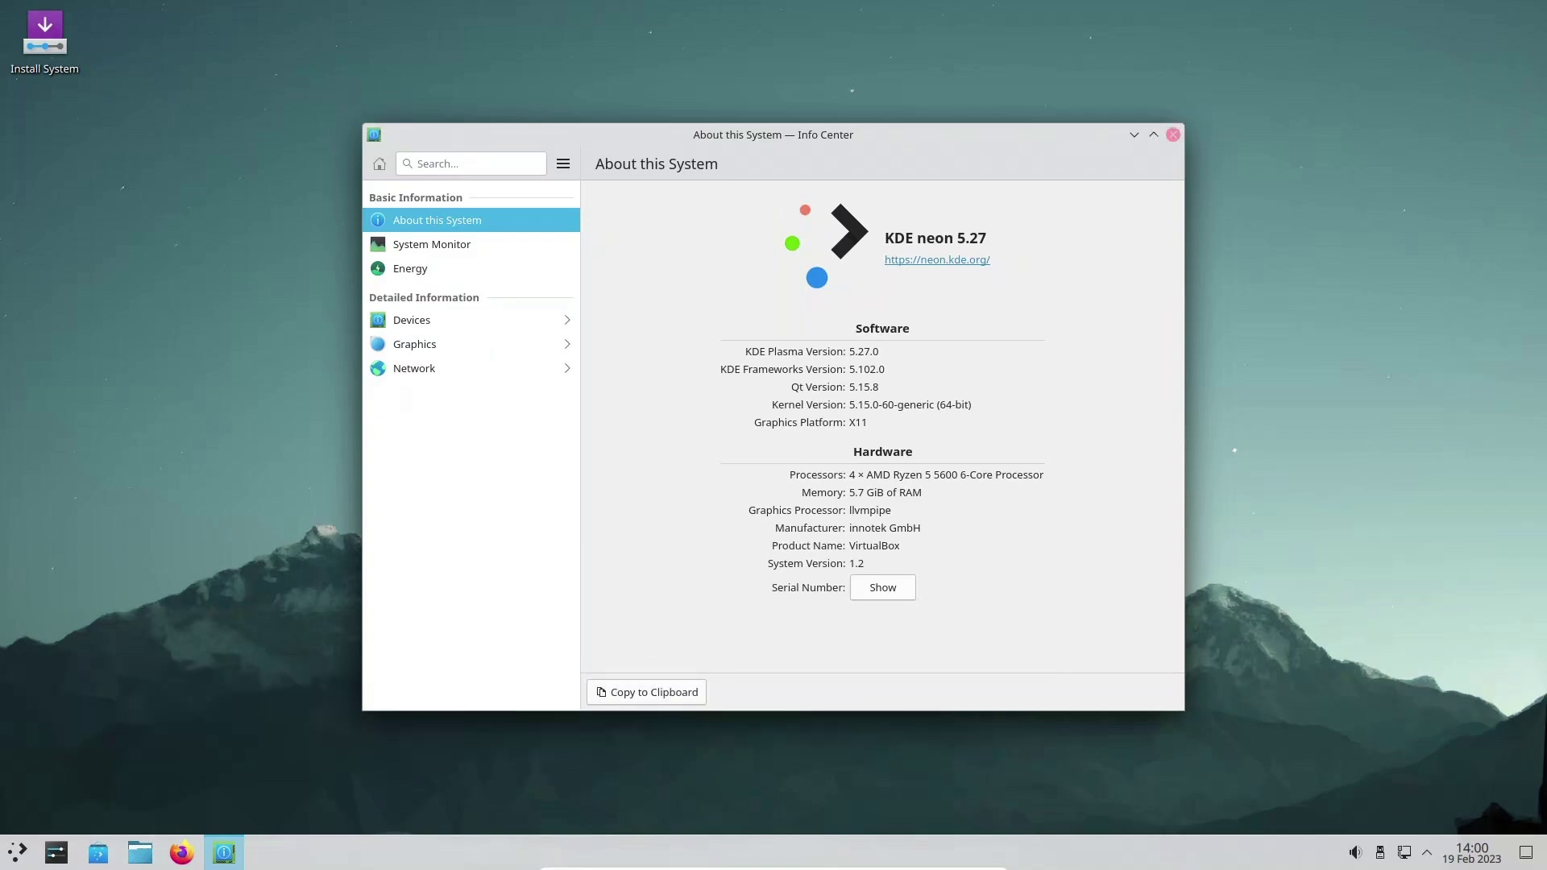
Step: Close Info Center, switch to the Dolphin file manager and enlarge its window
click(1174, 134)
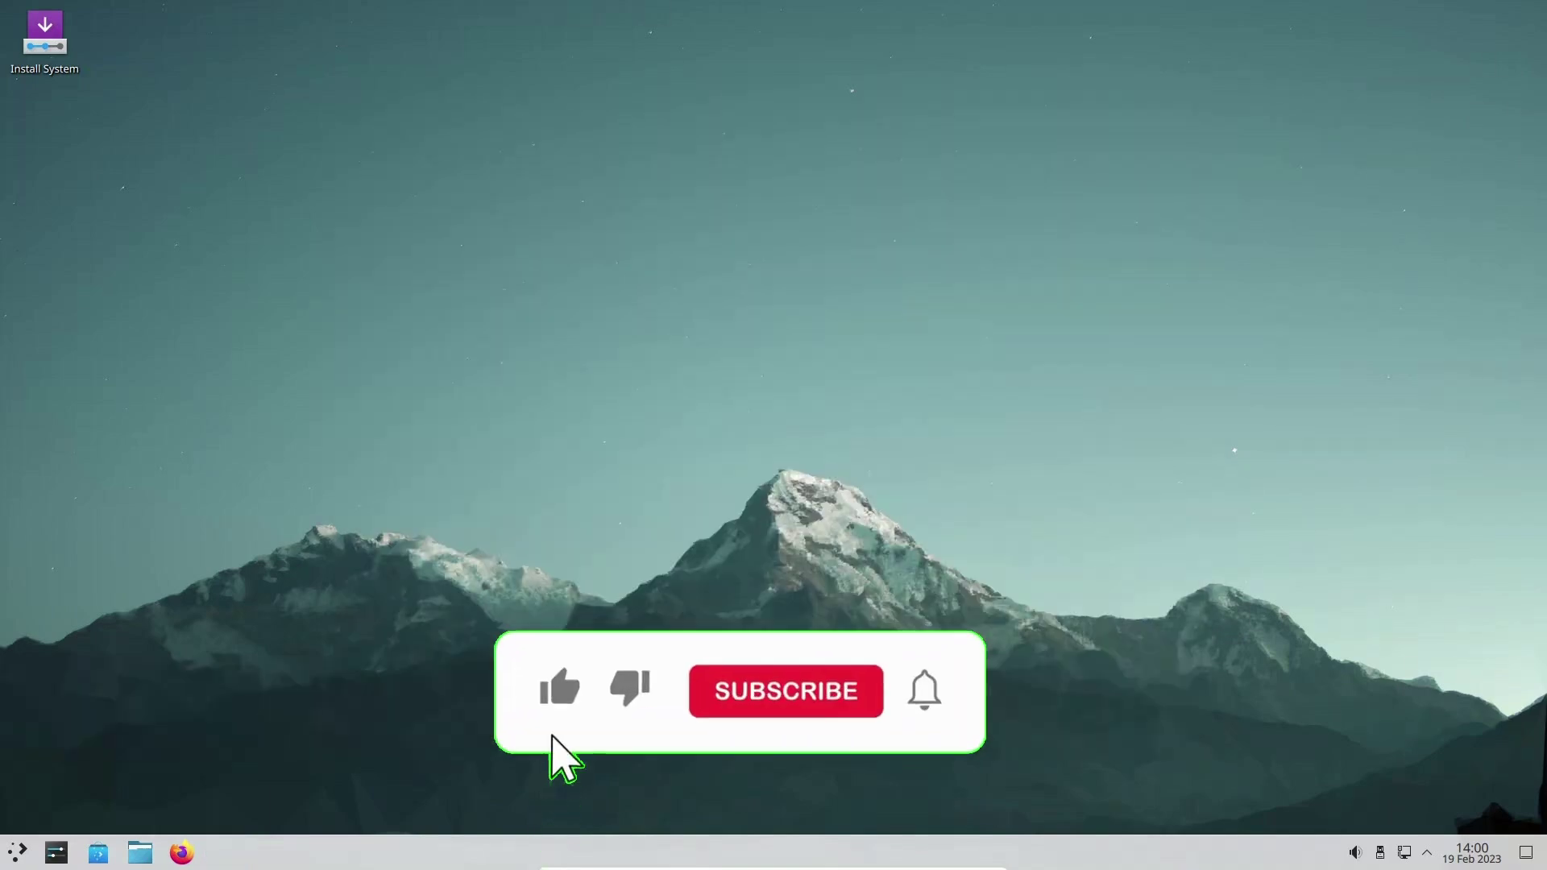
click(140, 852)
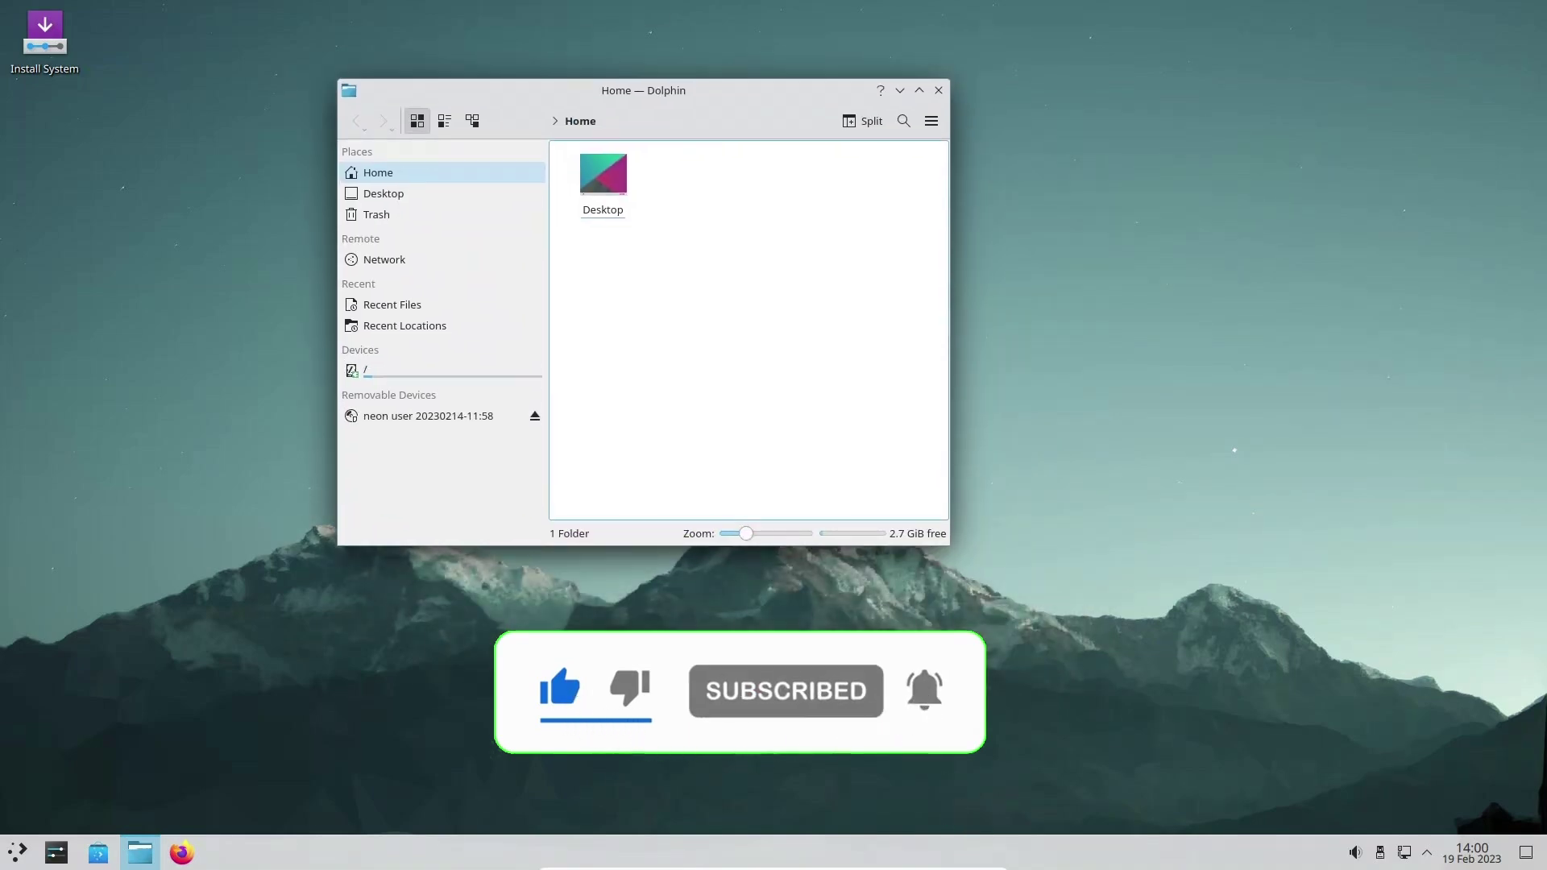
drag(950, 545, 1233, 603)
Step: View the contents of the Desktop and Trash locations and return to the Home folder
click(384, 194)
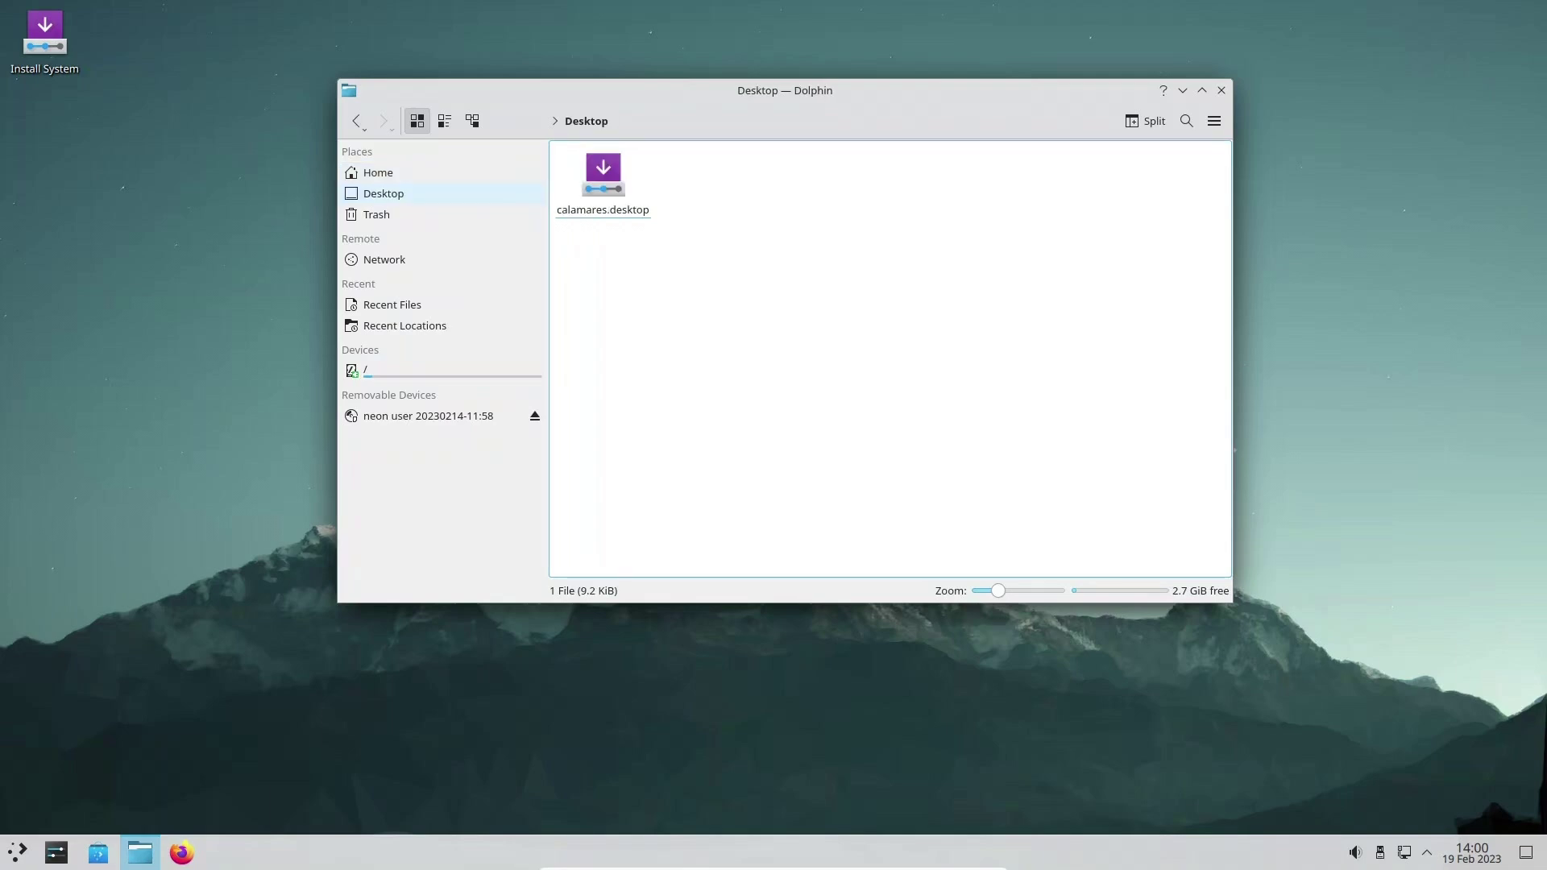
click(377, 214)
click(378, 172)
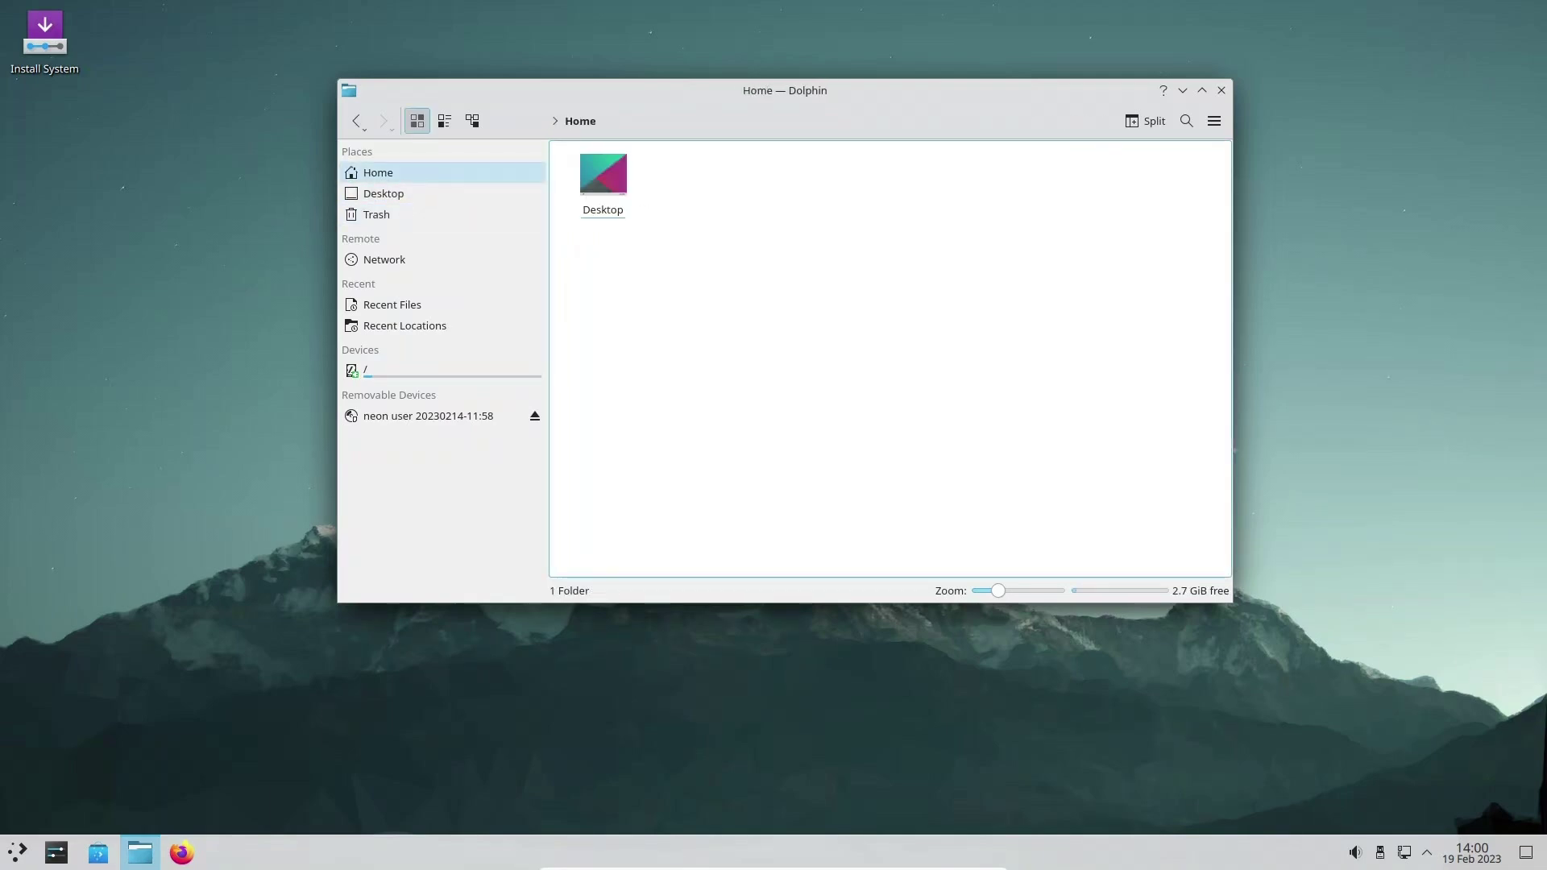
Step: Preview the Home folder in the compact and details views and return it to the icons view
key(ctrl+2)
key(ctrl+3)
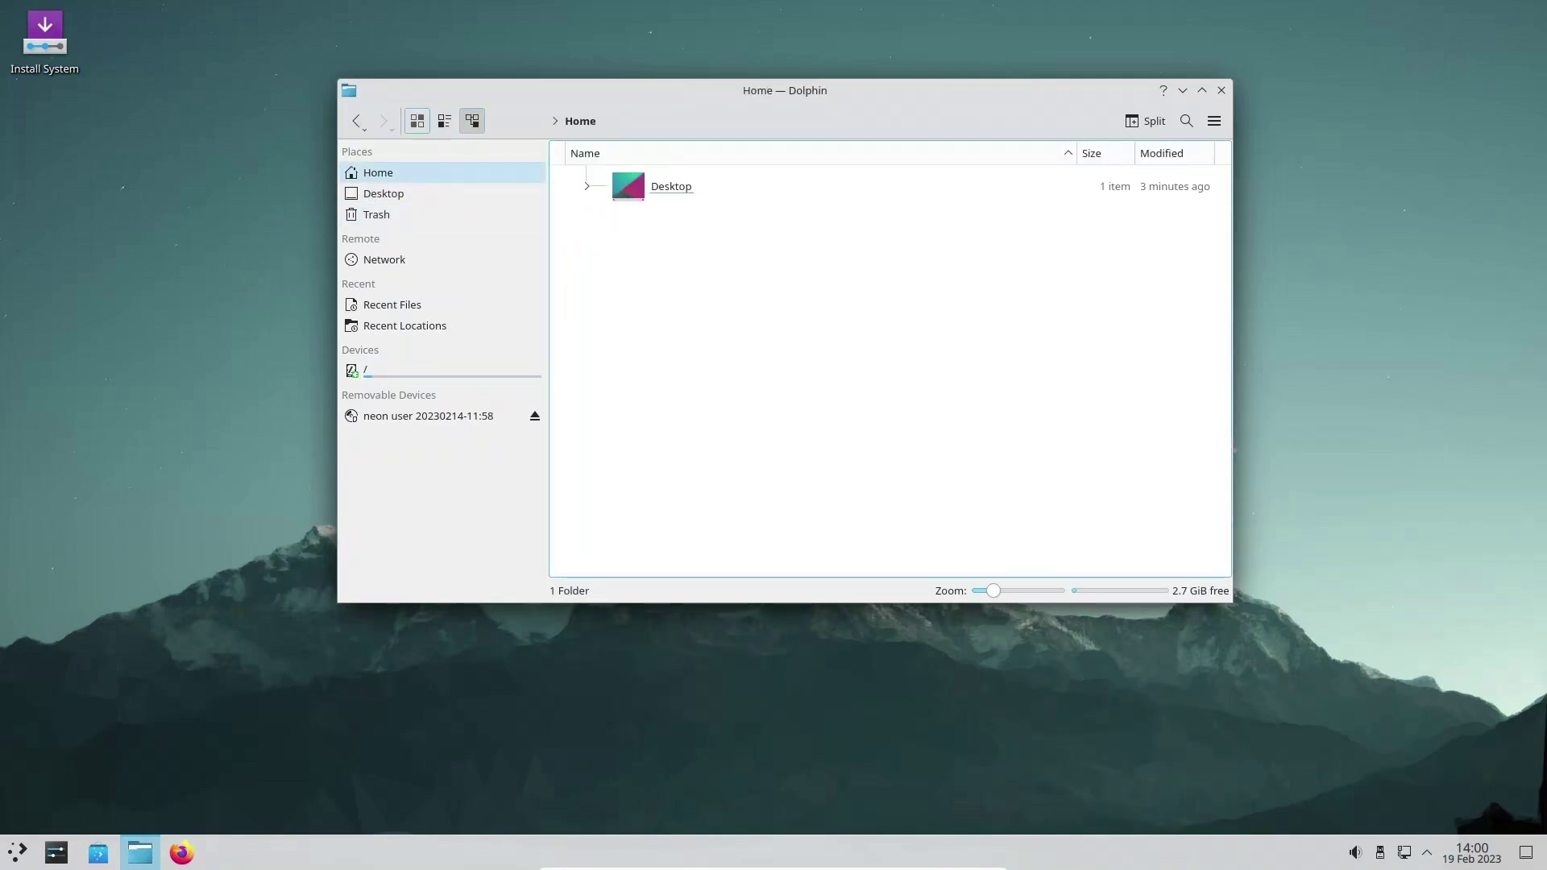
key(ctrl+1)
Step: Try the split view by opening the Desktop folder in both panes, and return to a single pane showing Home
key(F3)
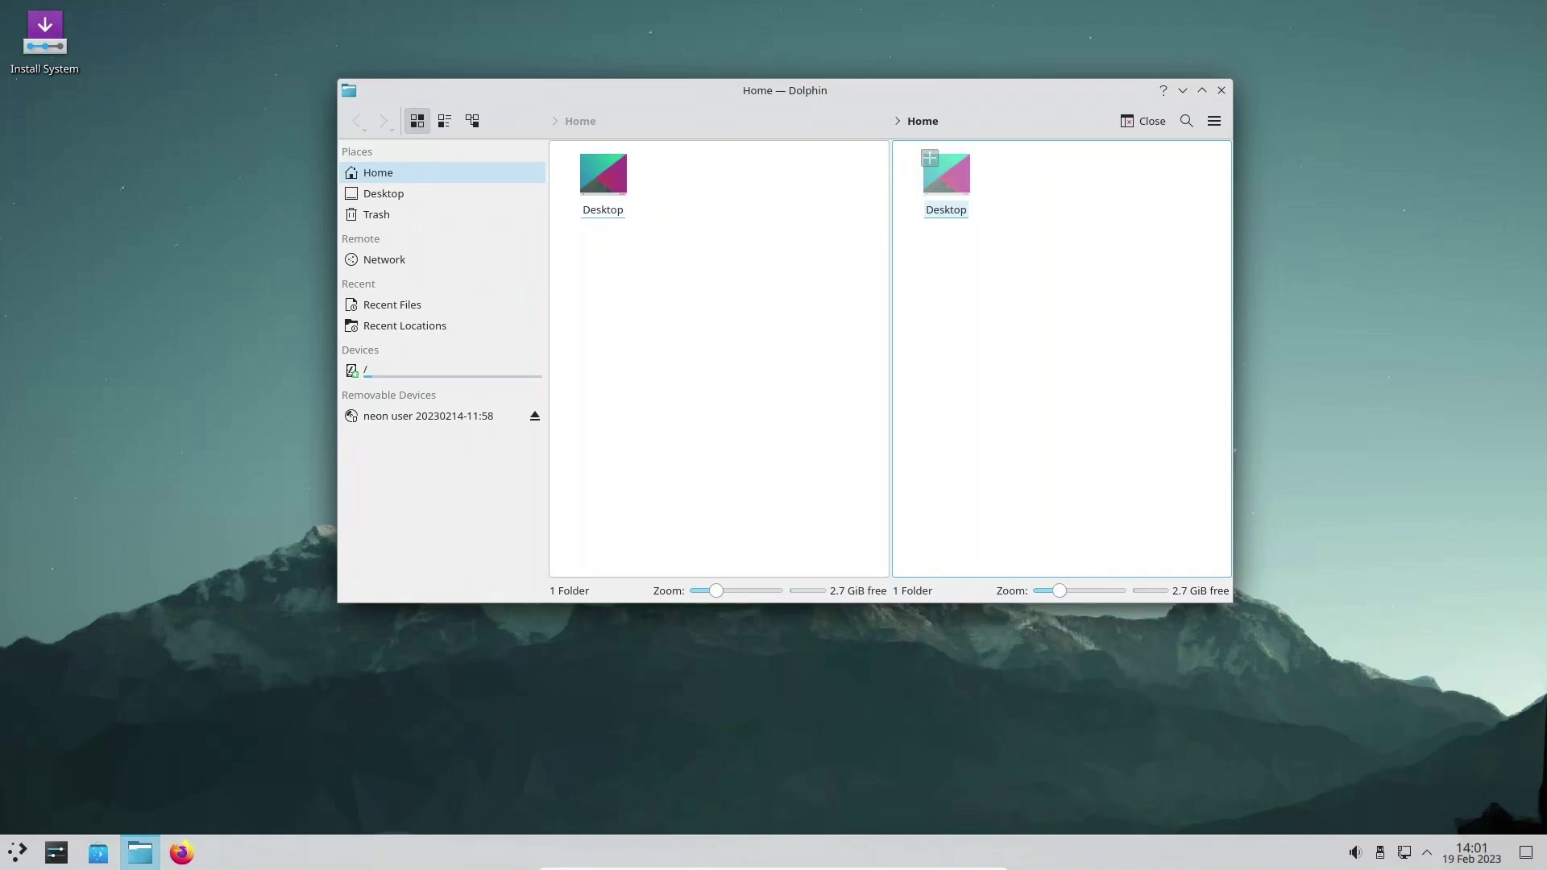
click(946, 176)
click(603, 175)
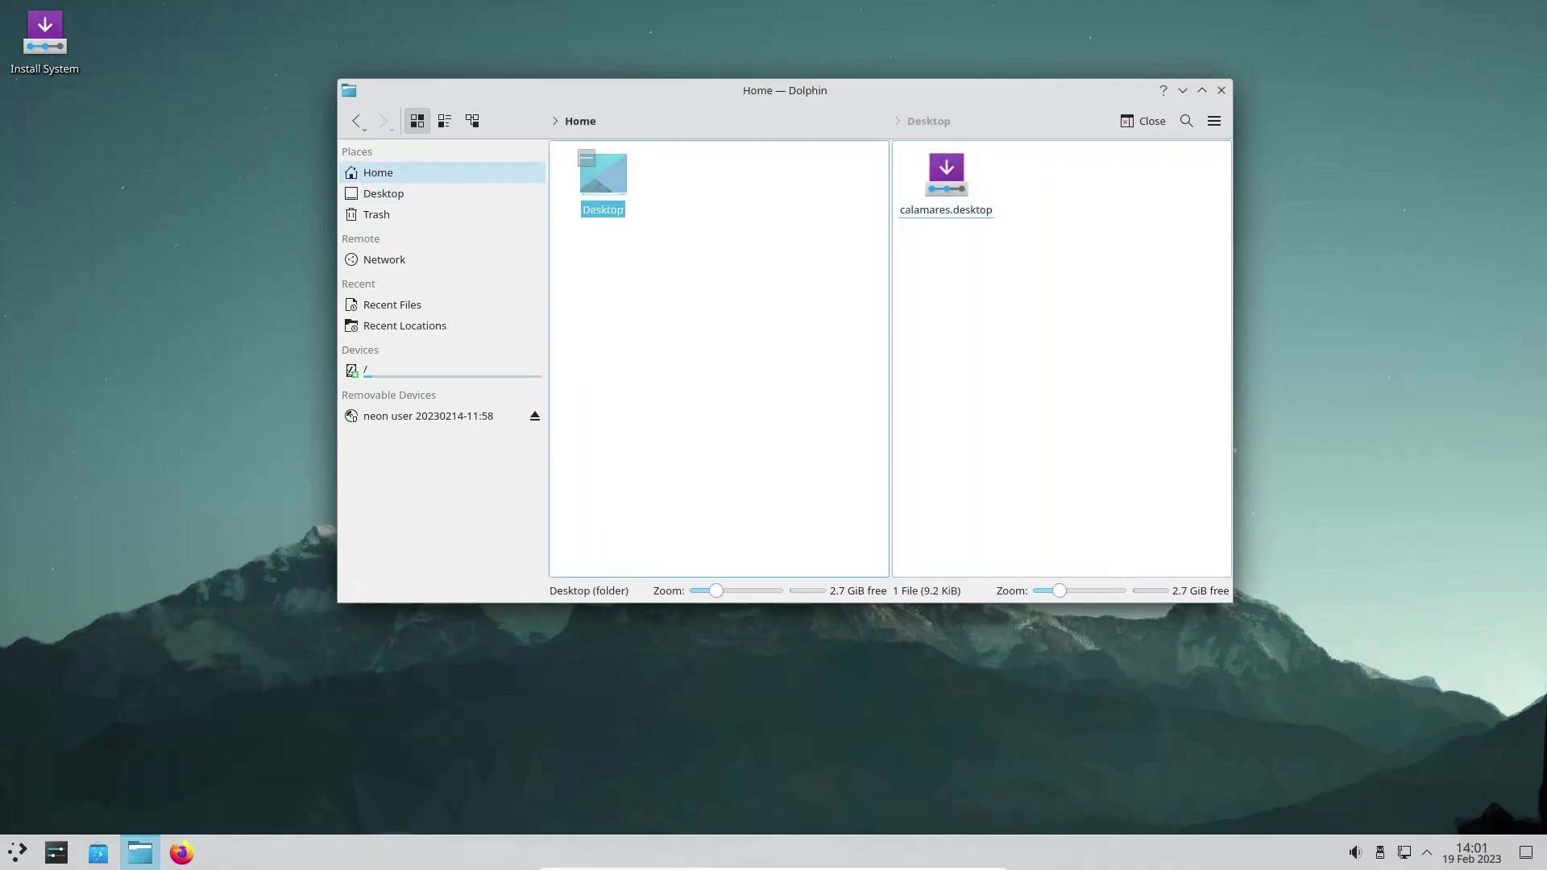
double_click(603, 175)
click(1144, 121)
key(alt+Left)
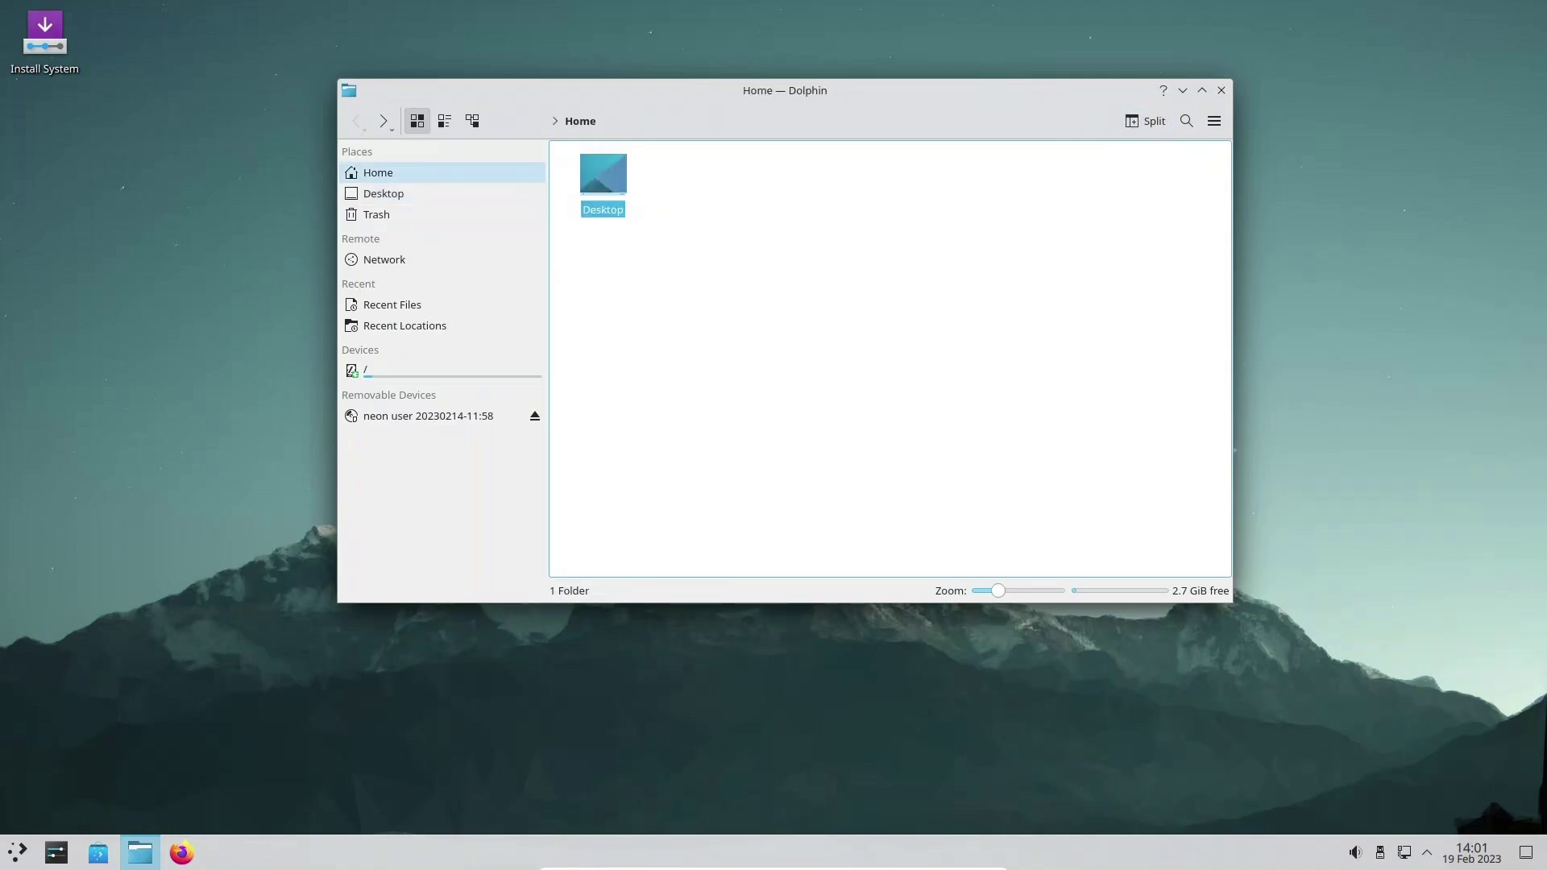
Step: Look up the version and licence information in About Dolphin, and close the file manager
click(1214, 121)
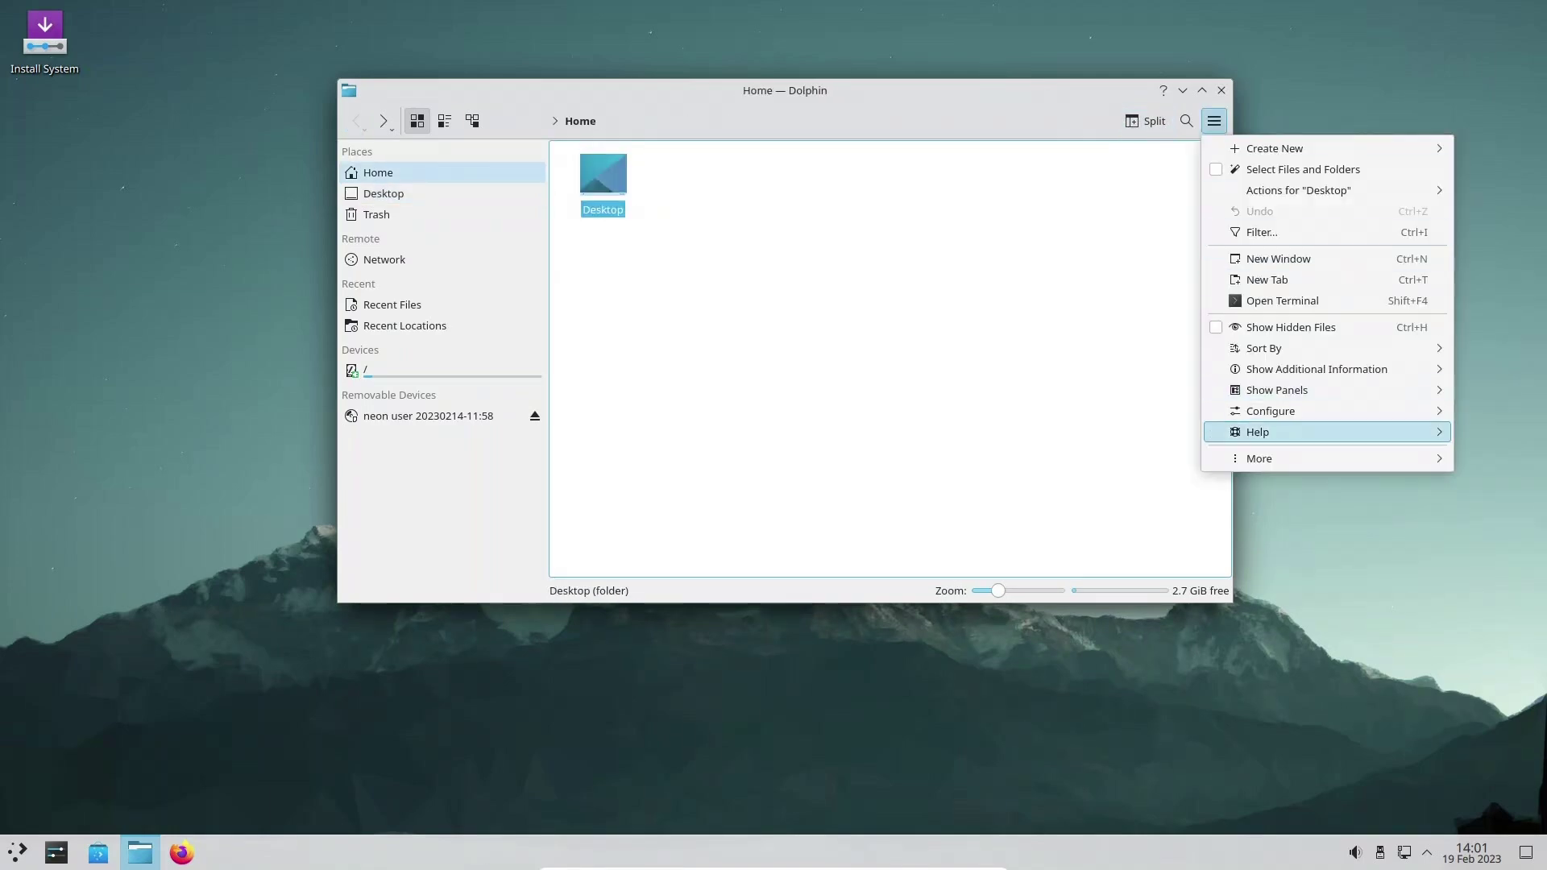
mouse_move(1257, 432)
key(Down)
key(Down)
key(Down)
key(Down)
key(Down)
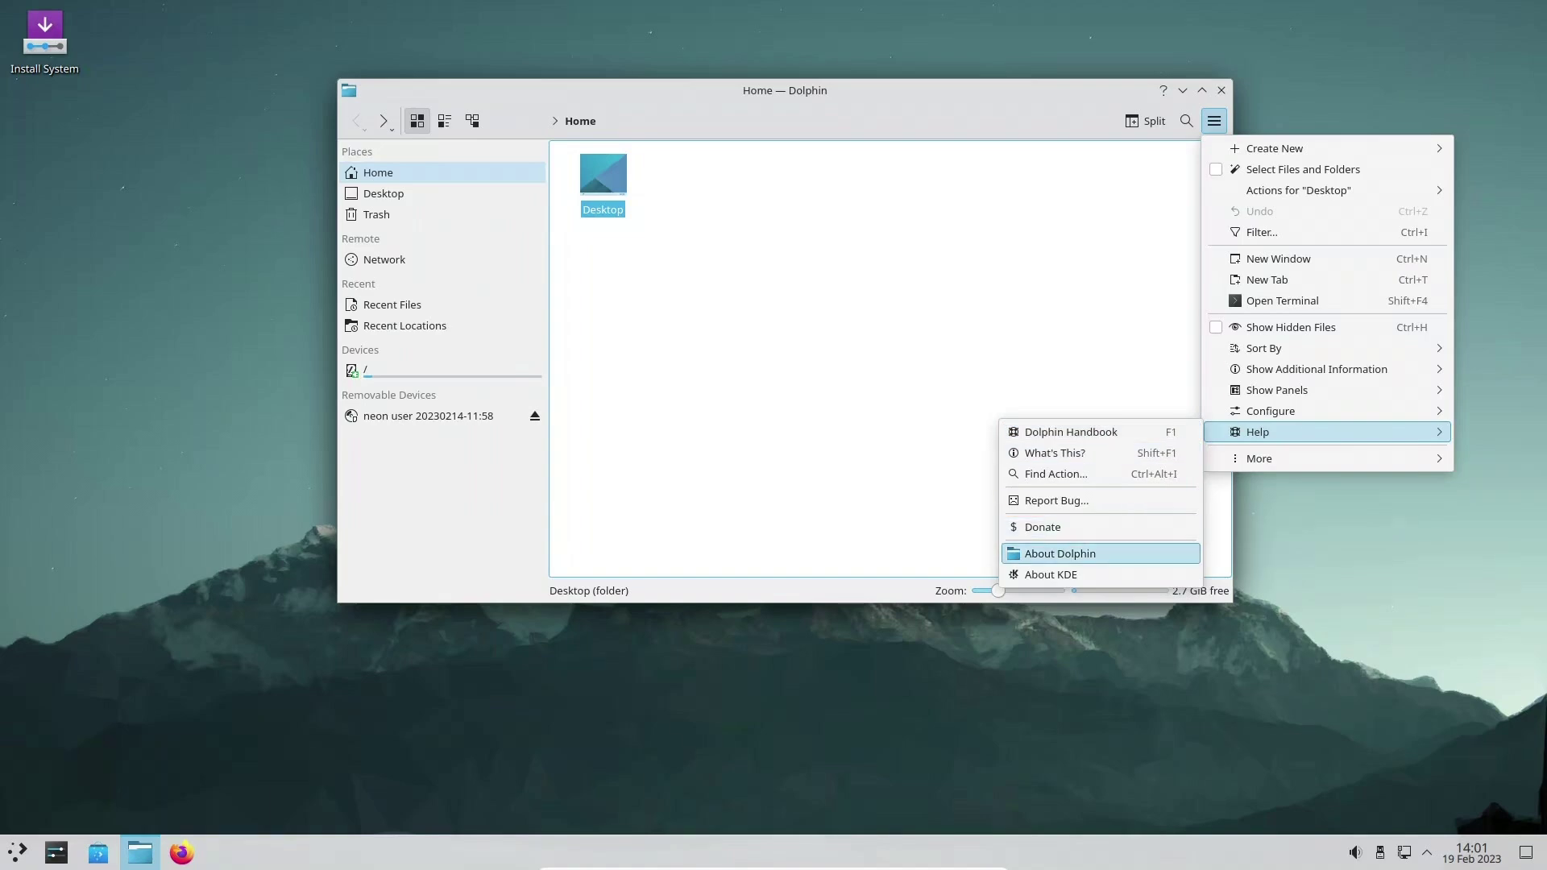
key(Return)
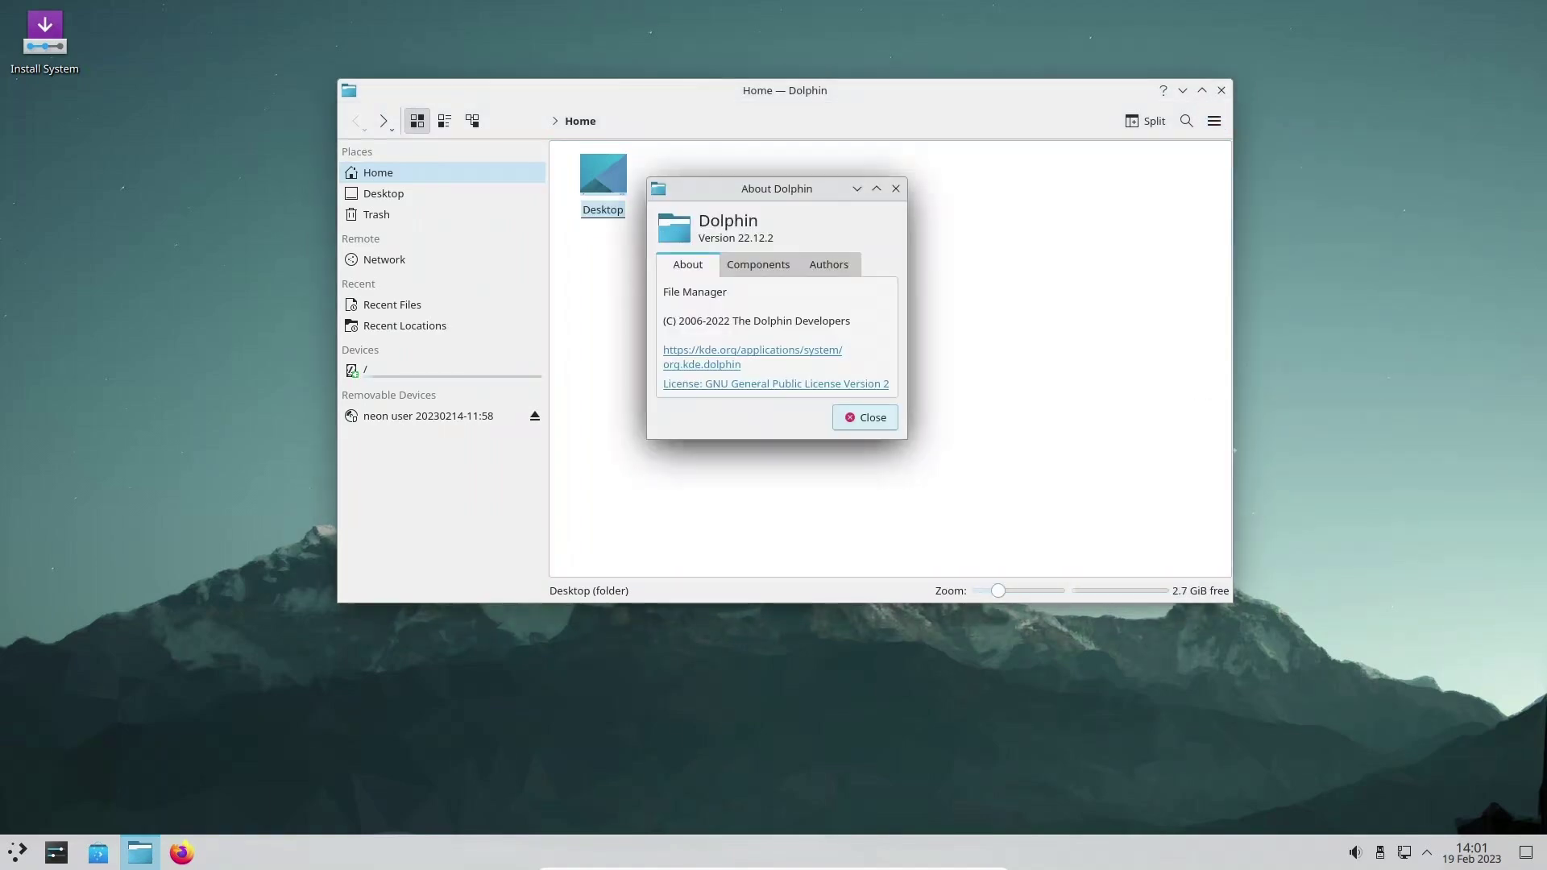
drag(777, 189, 832, 190)
key(Escape)
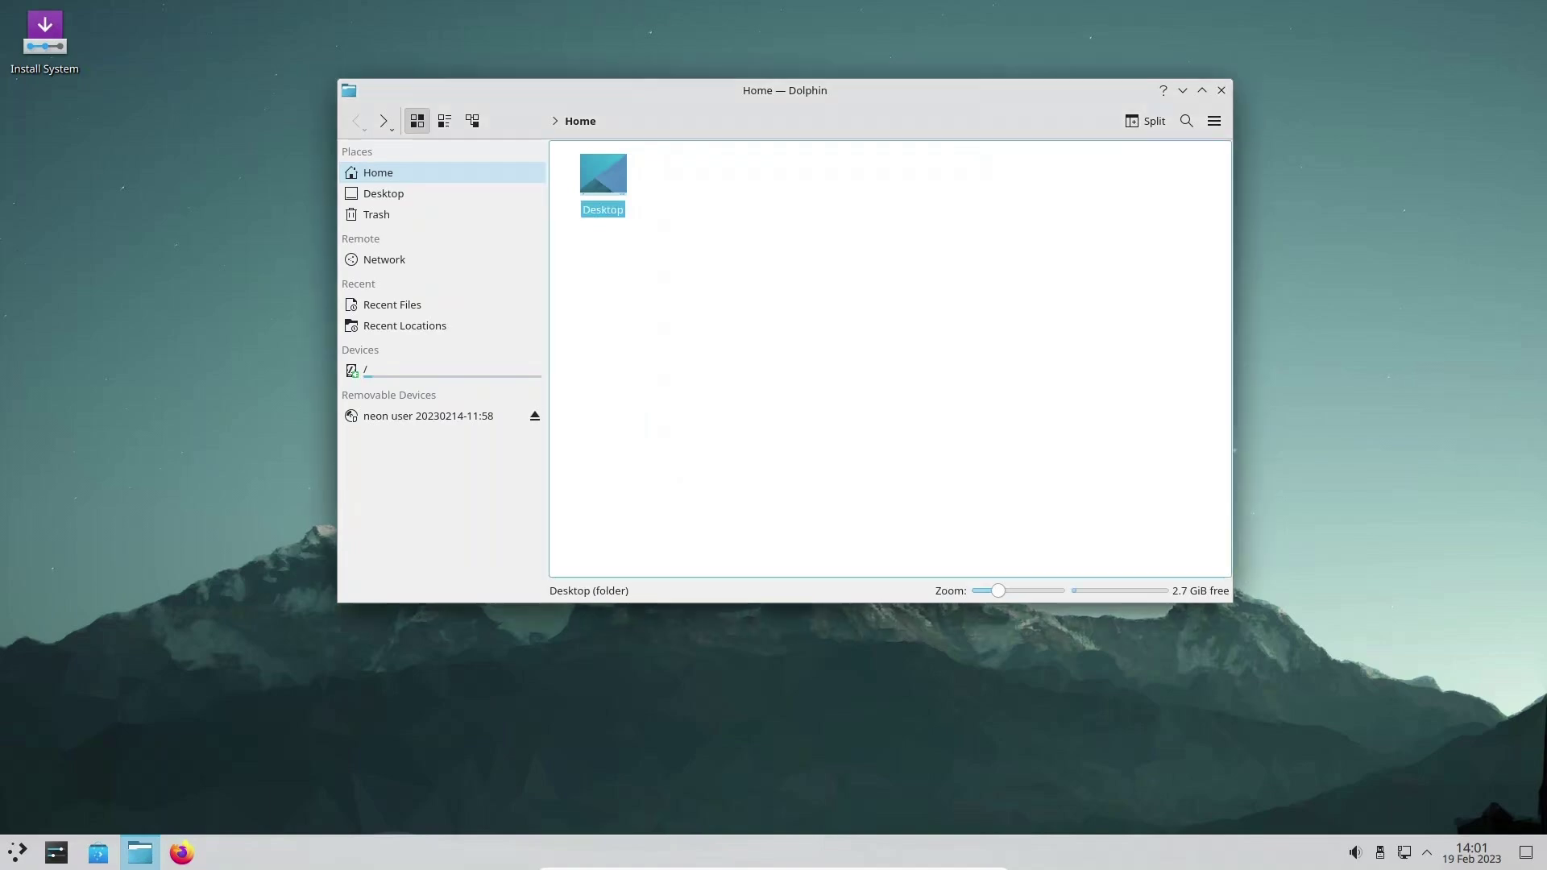
click(1221, 90)
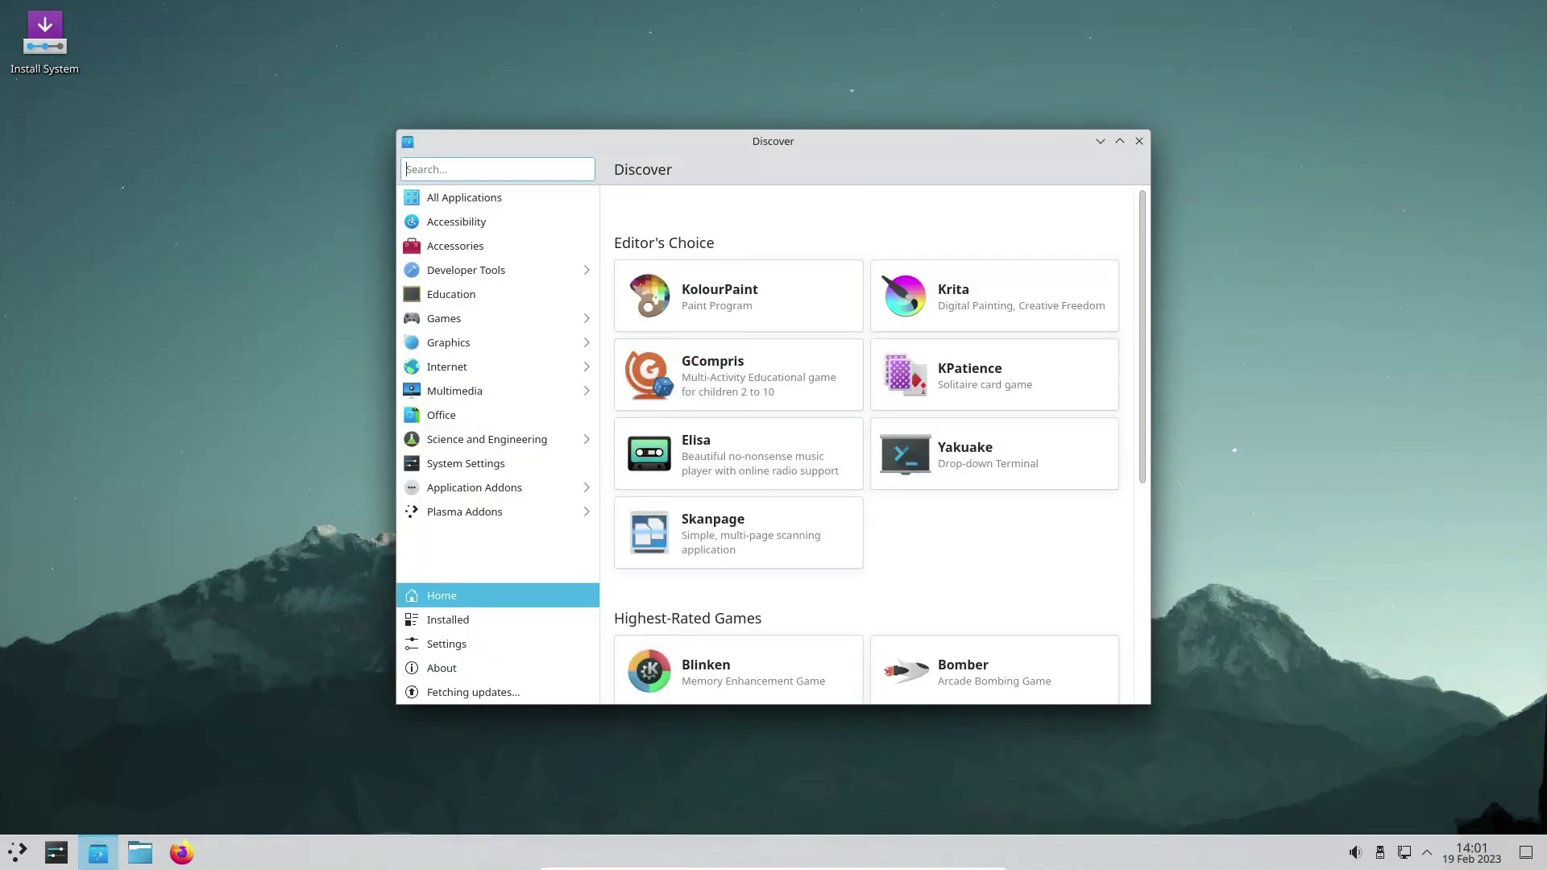
Step: Examine Discover's featured applications and the full Developer Tools category, and close Discover
scroll(867, 443, down, 5)
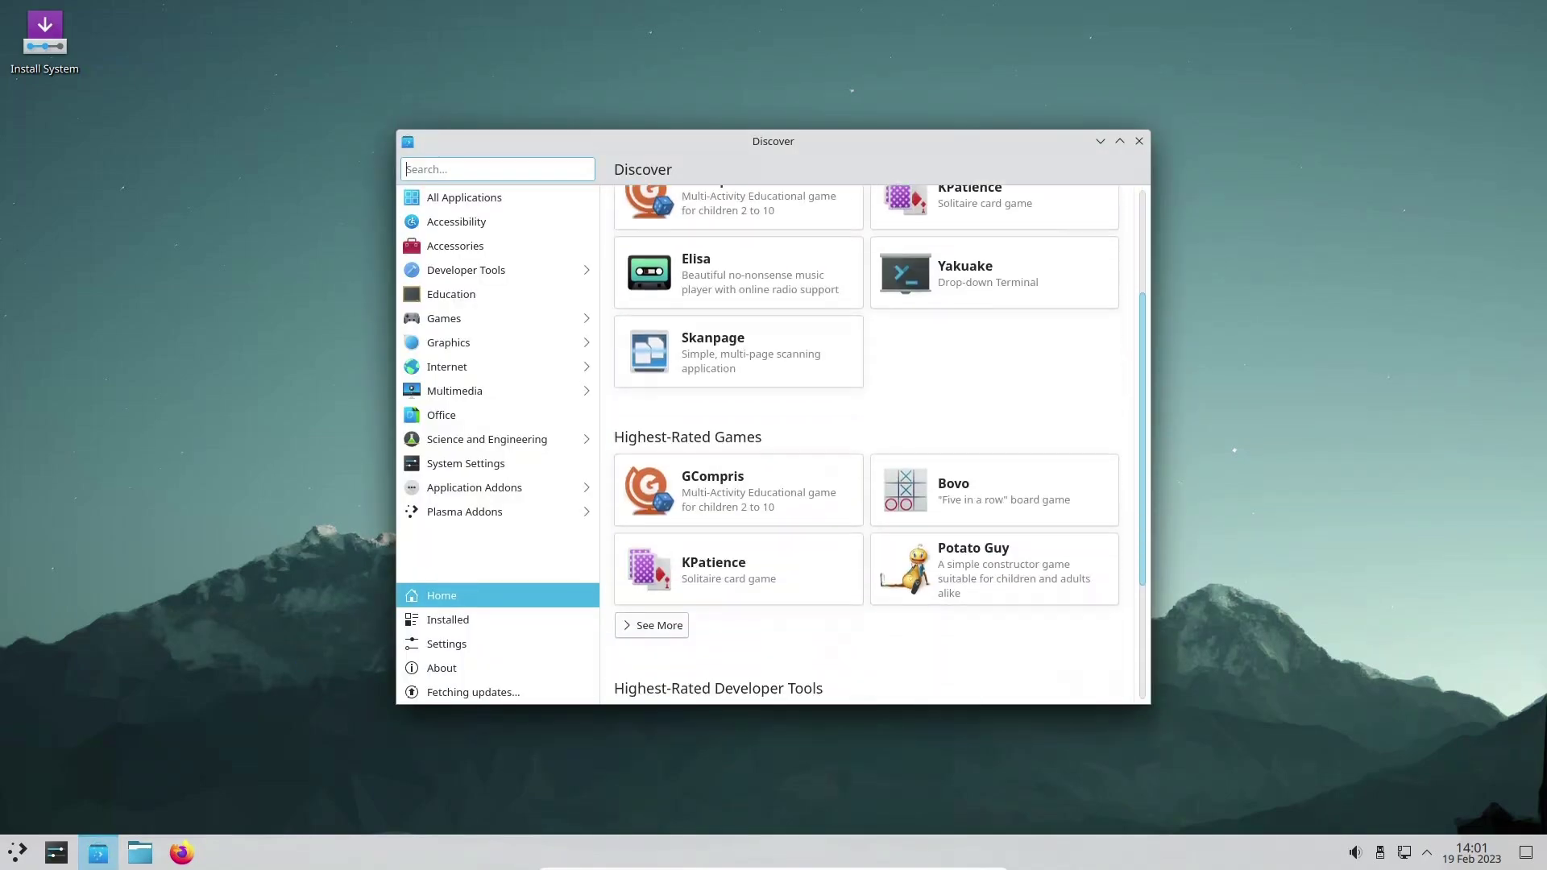
scroll(866, 443, up, 5)
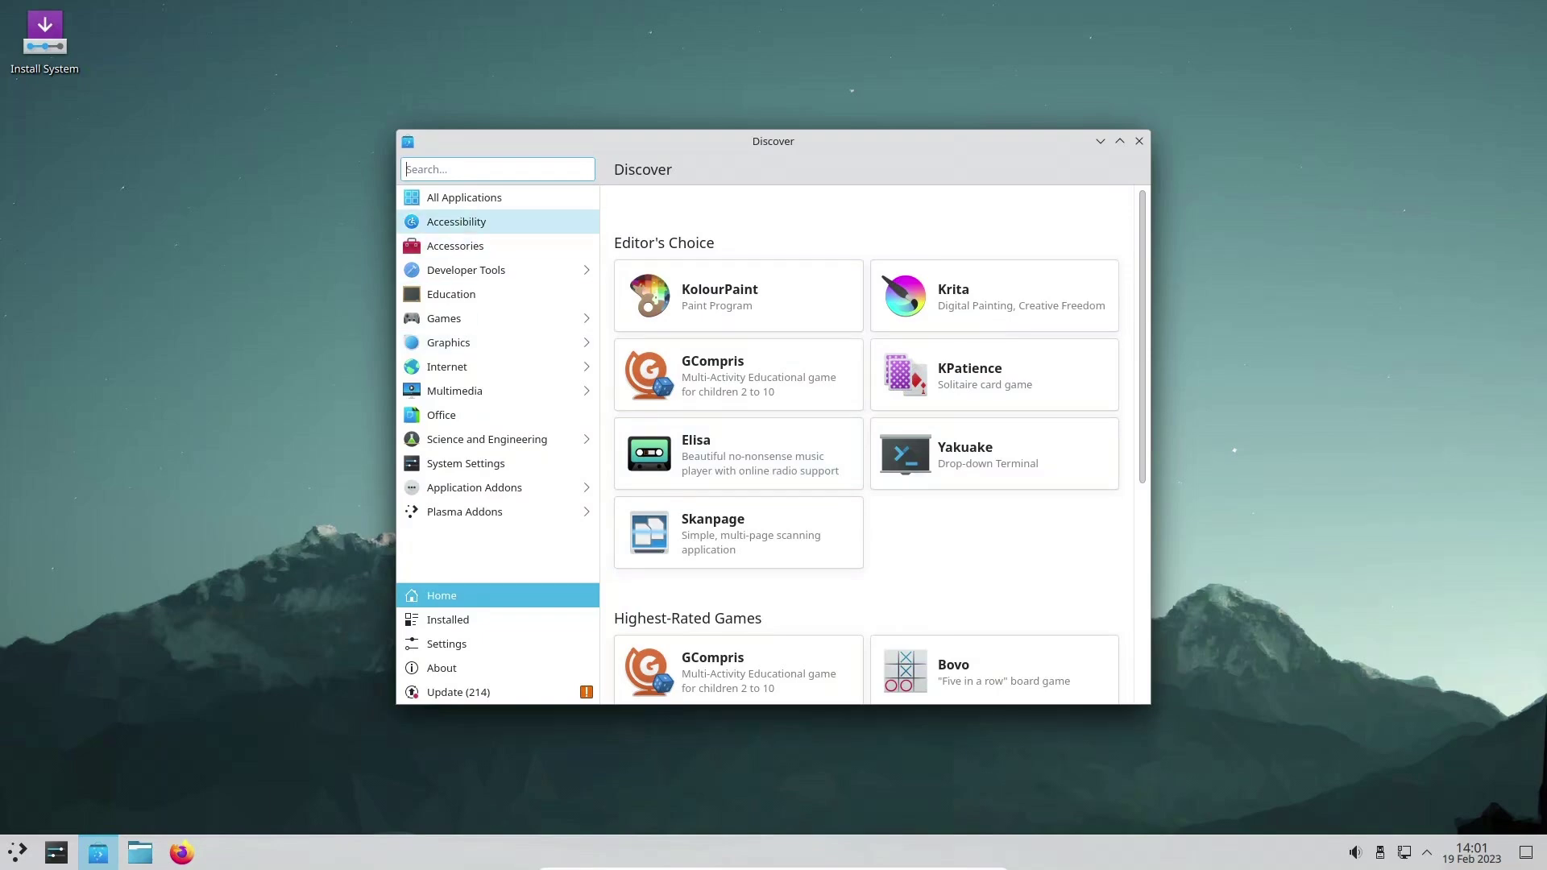
click(467, 270)
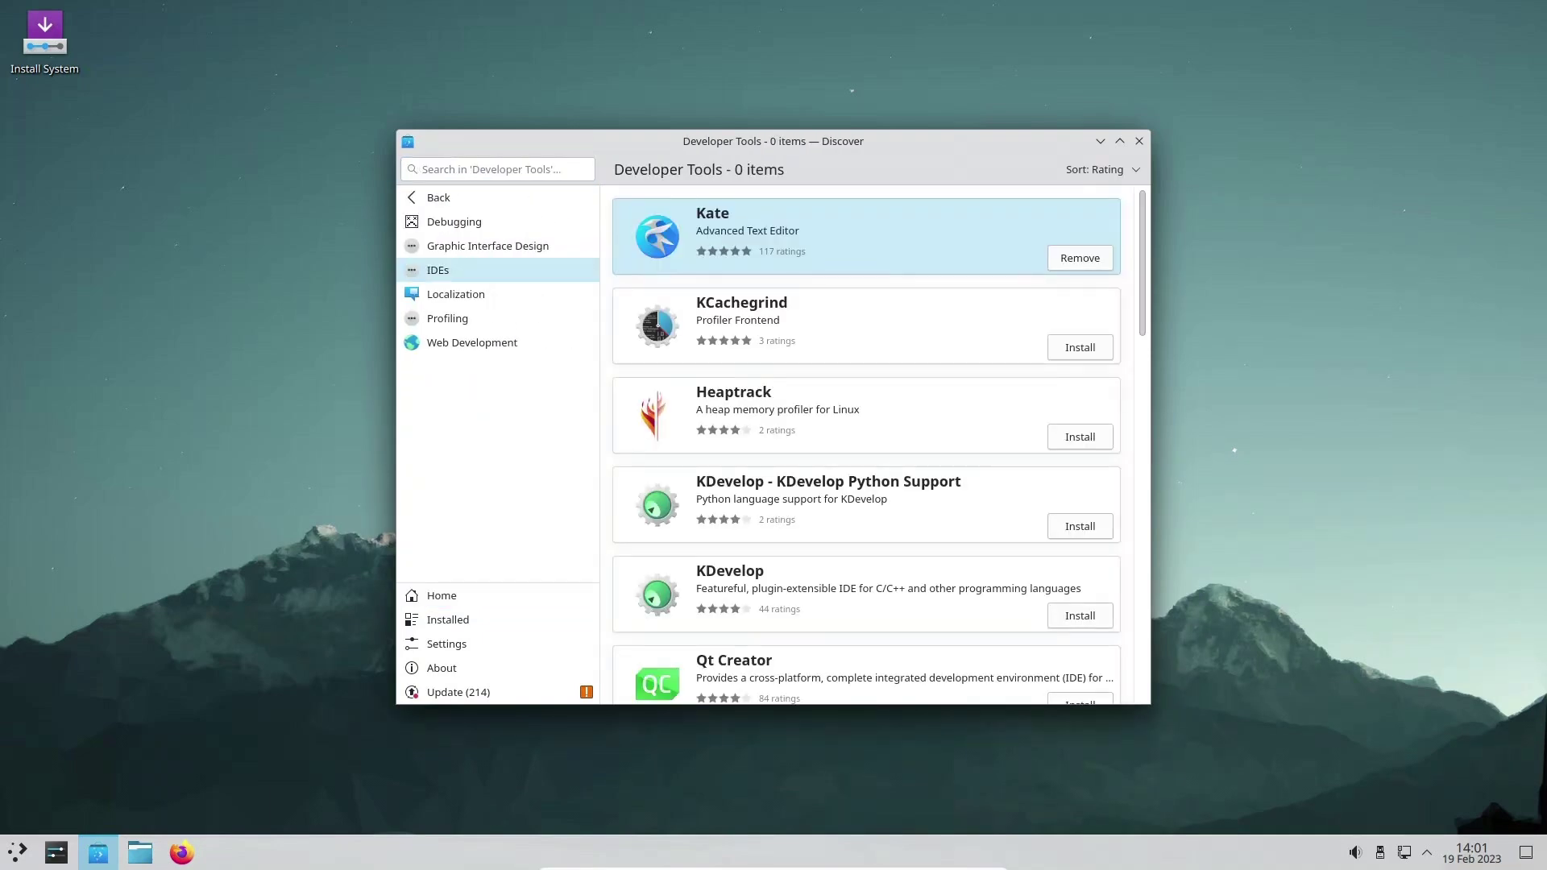
scroll(806, 366, down, 1)
scroll(806, 367, down, 14)
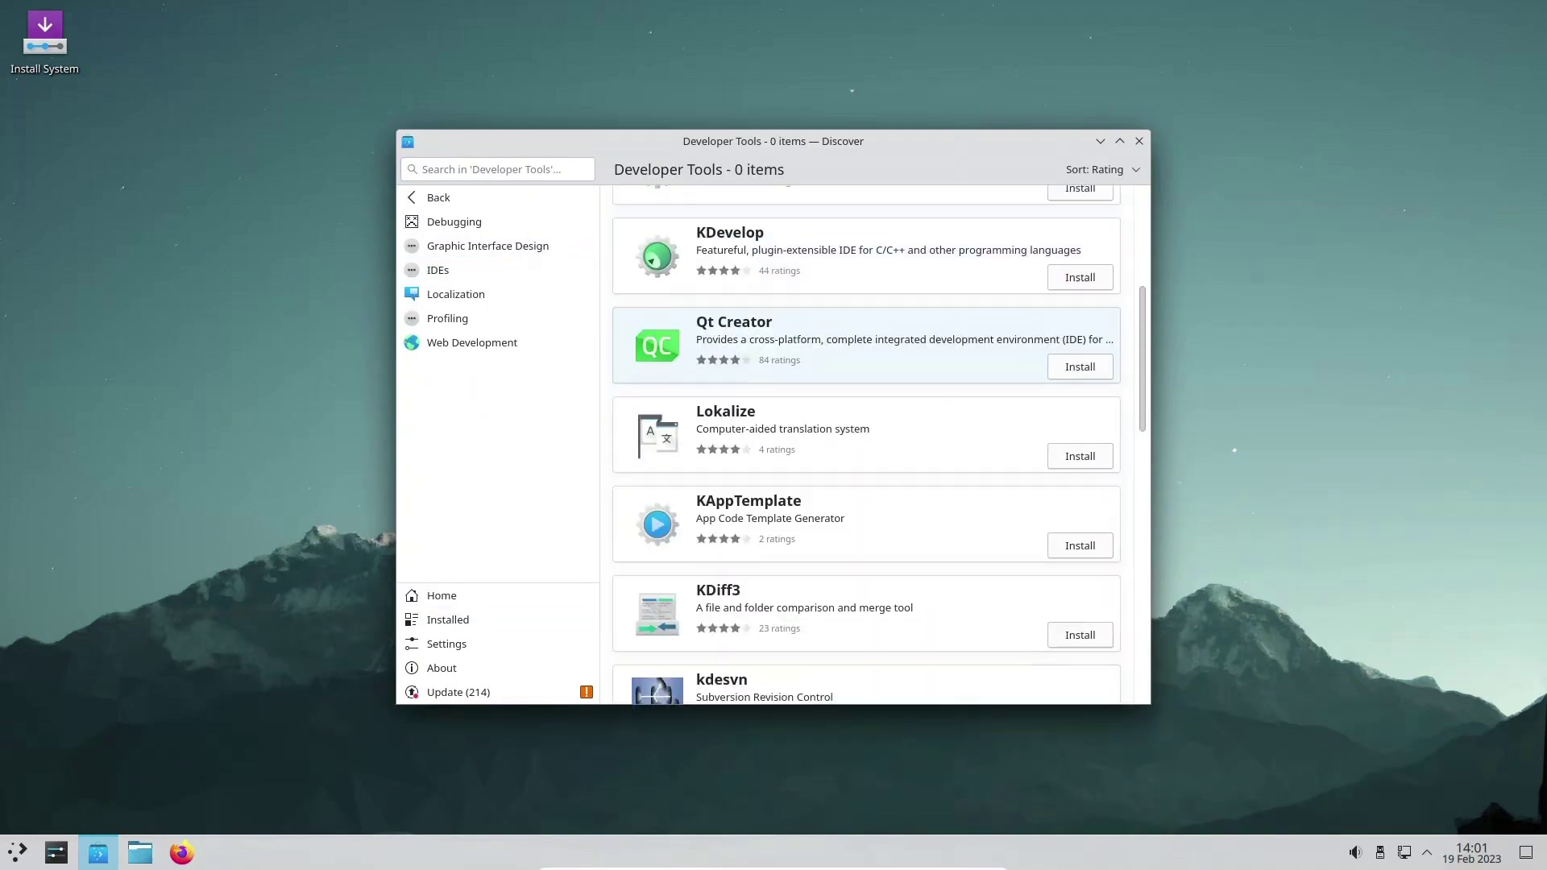
scroll(805, 339, down, 12)
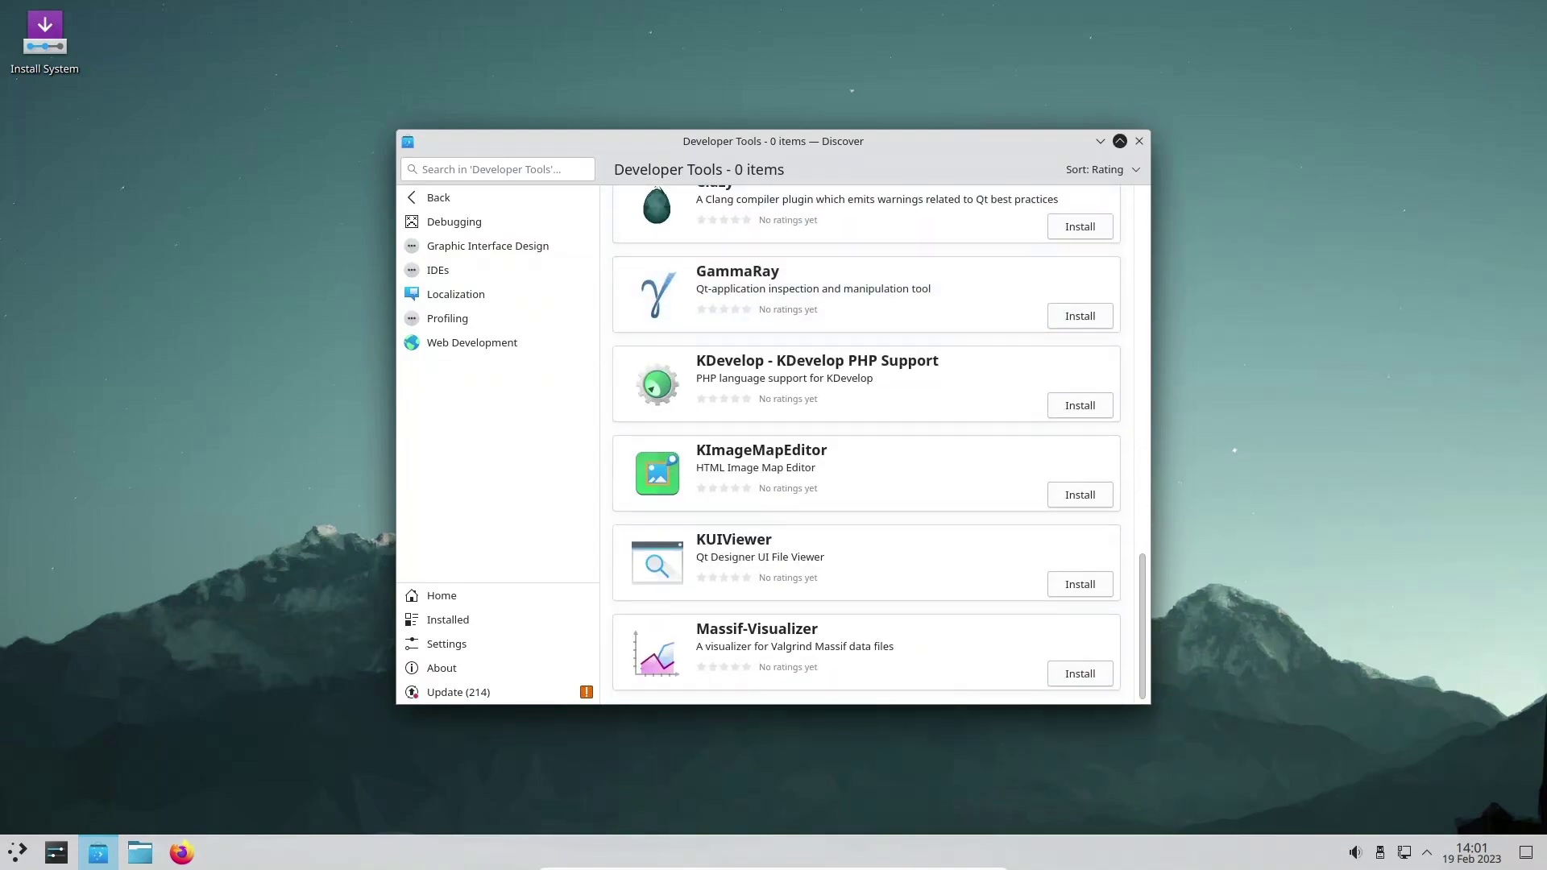
click(1139, 141)
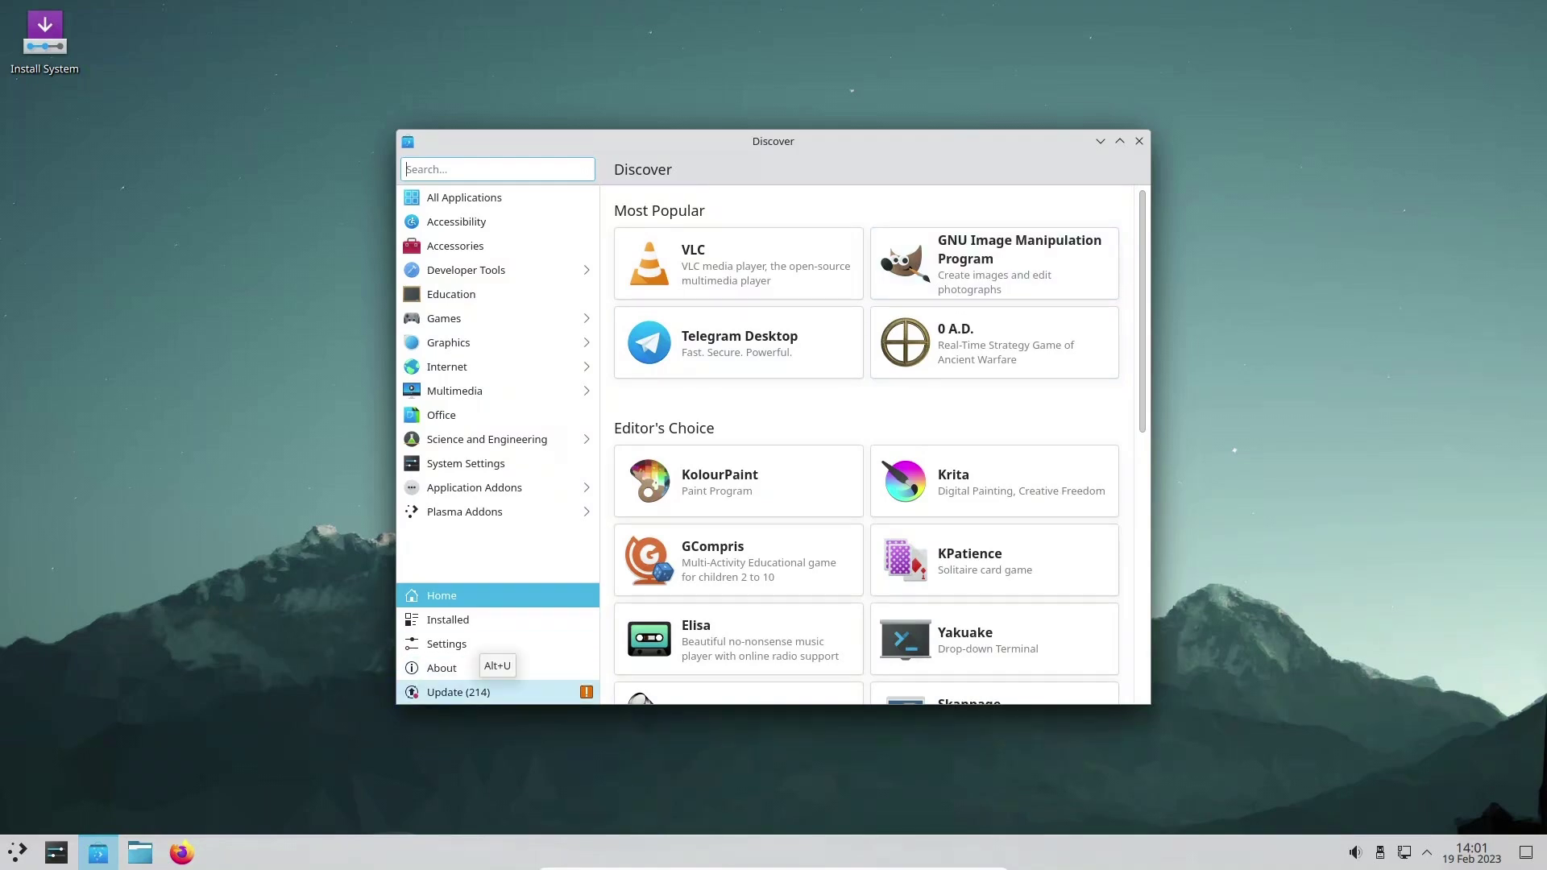
click(1139, 141)
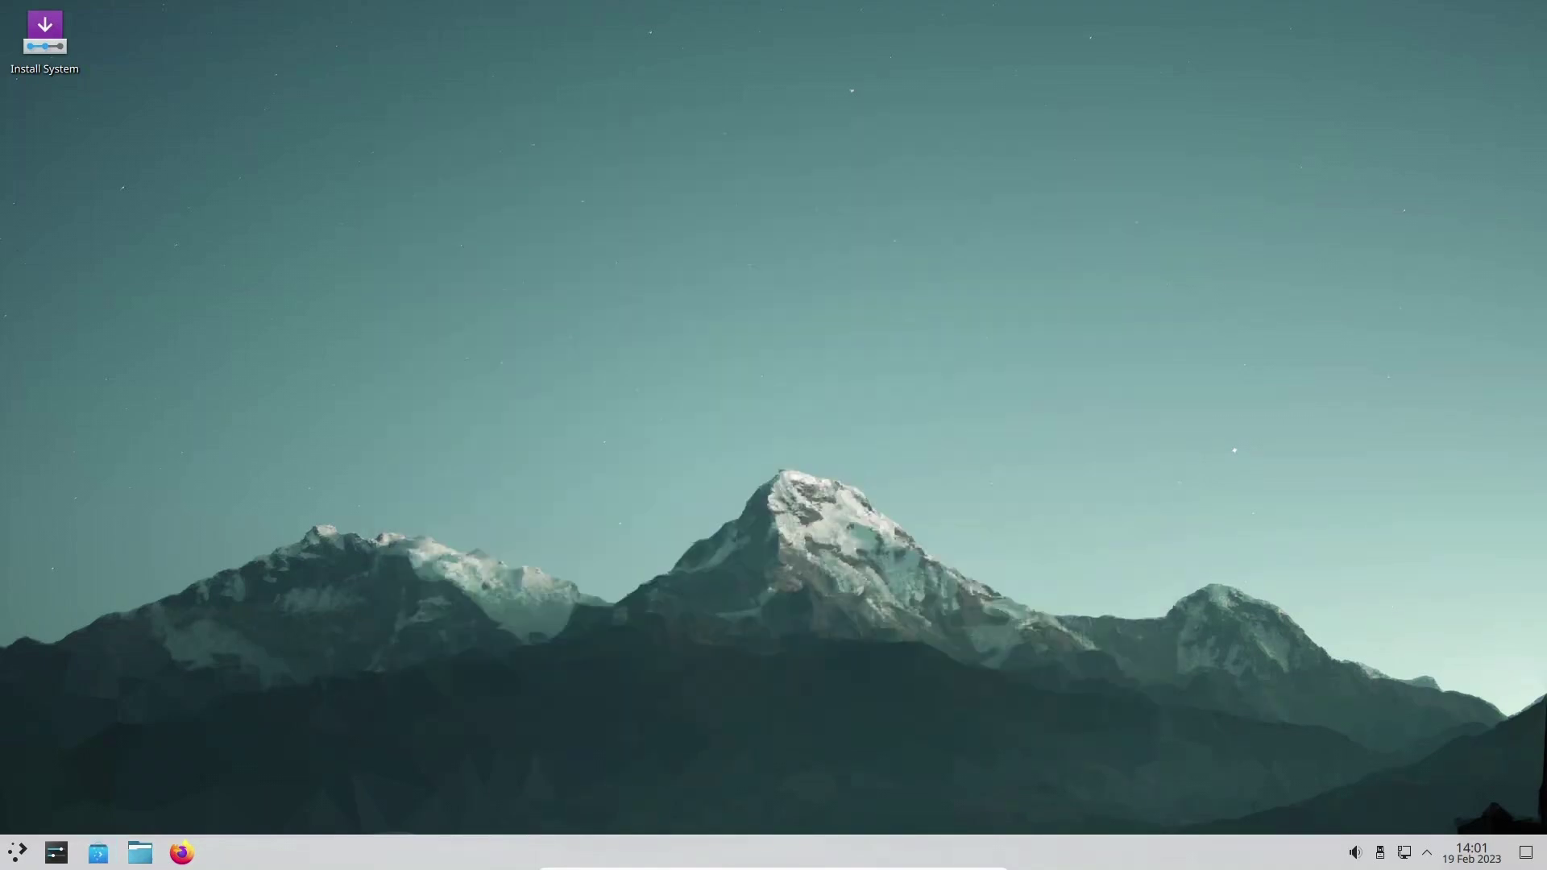
Step: Open System Settings and view the Global Theme and Application Style pages of the Appearance section
click(57, 852)
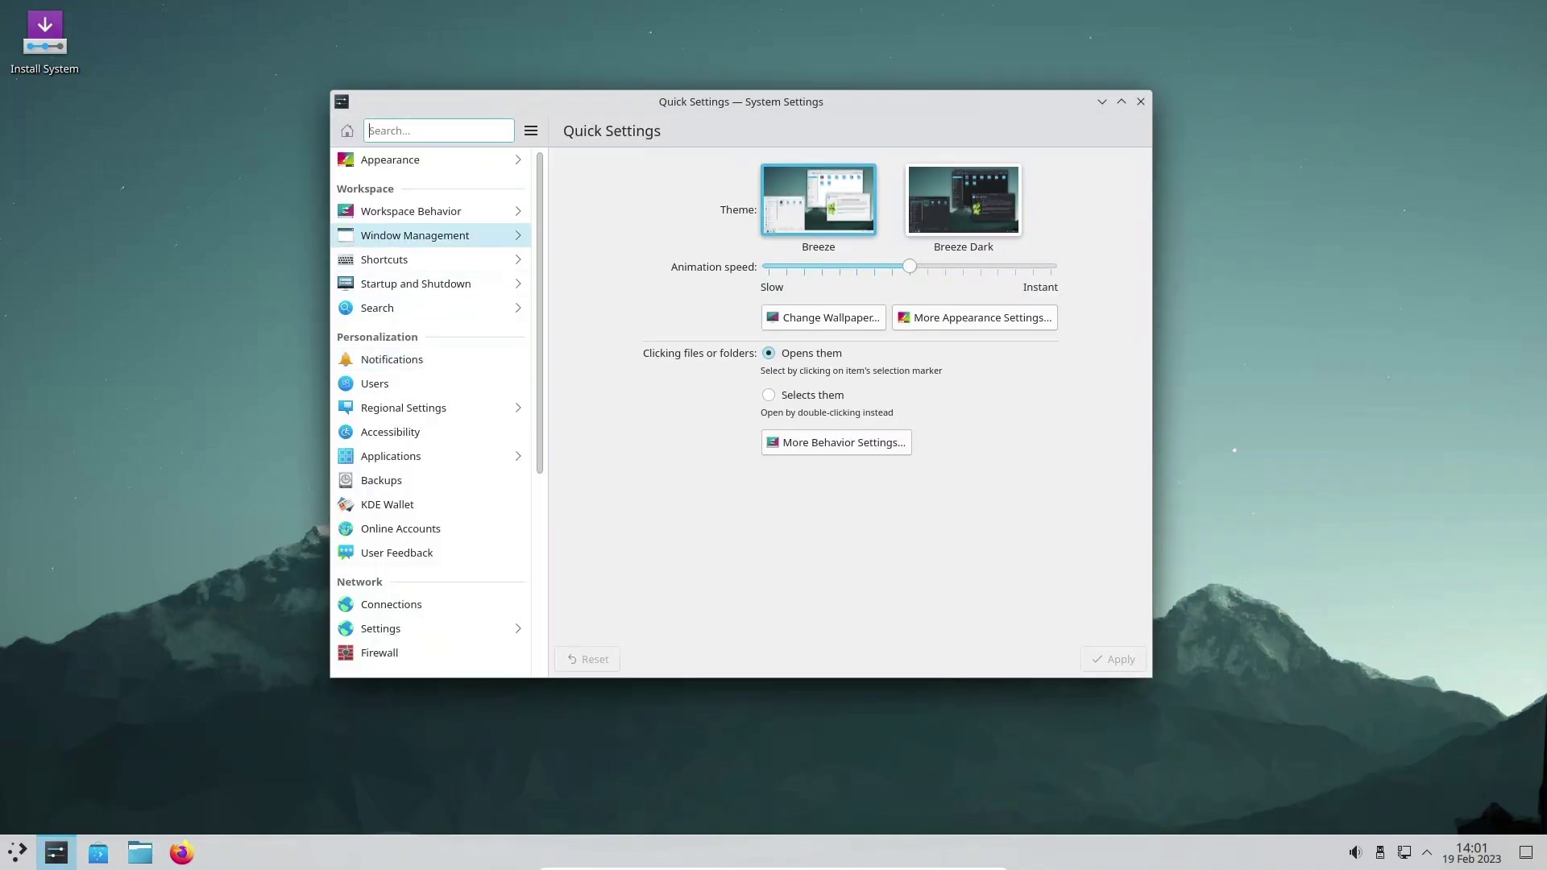
click(431, 159)
key(Return)
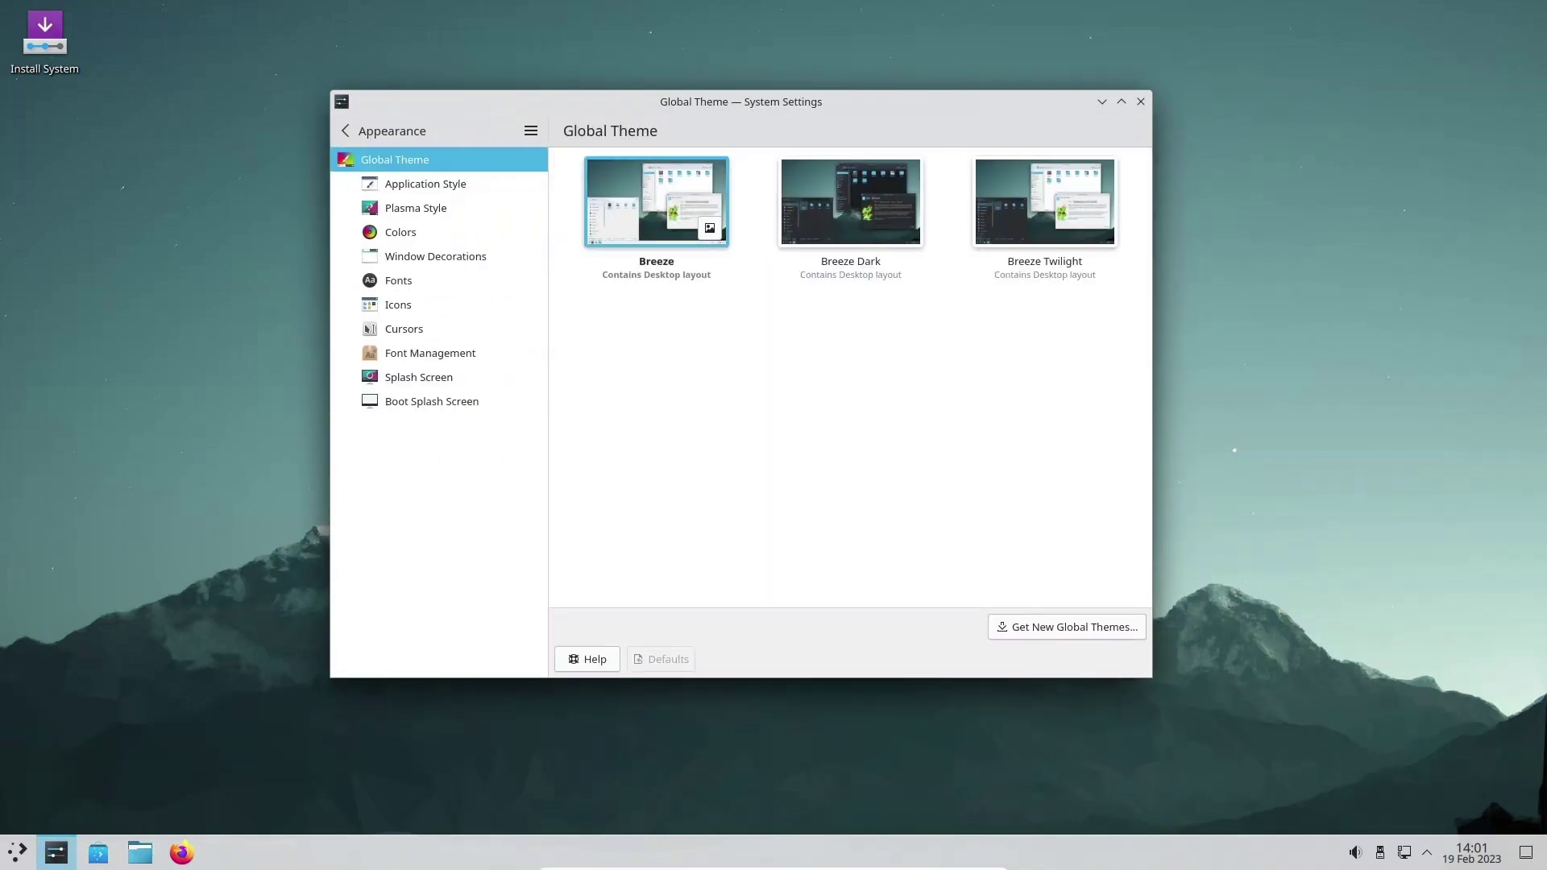
key(Down)
key(Down)
key(Up)
key(Return)
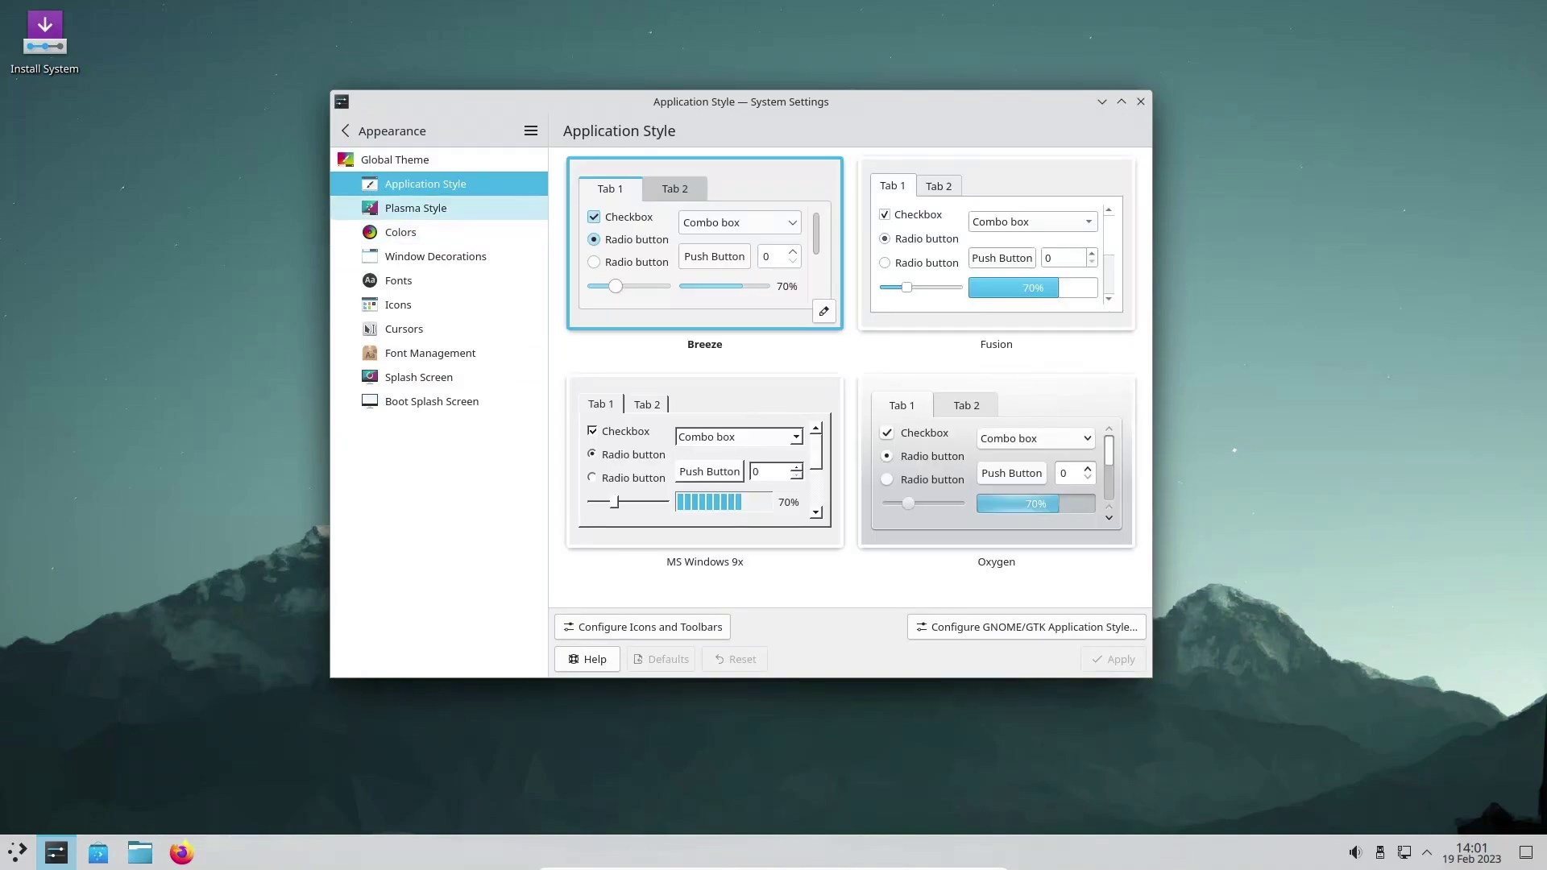
Step: View the Plasma Style and Colors pages of the Appearance settings
click(415, 208)
click(401, 232)
key(Return)
key(Down)
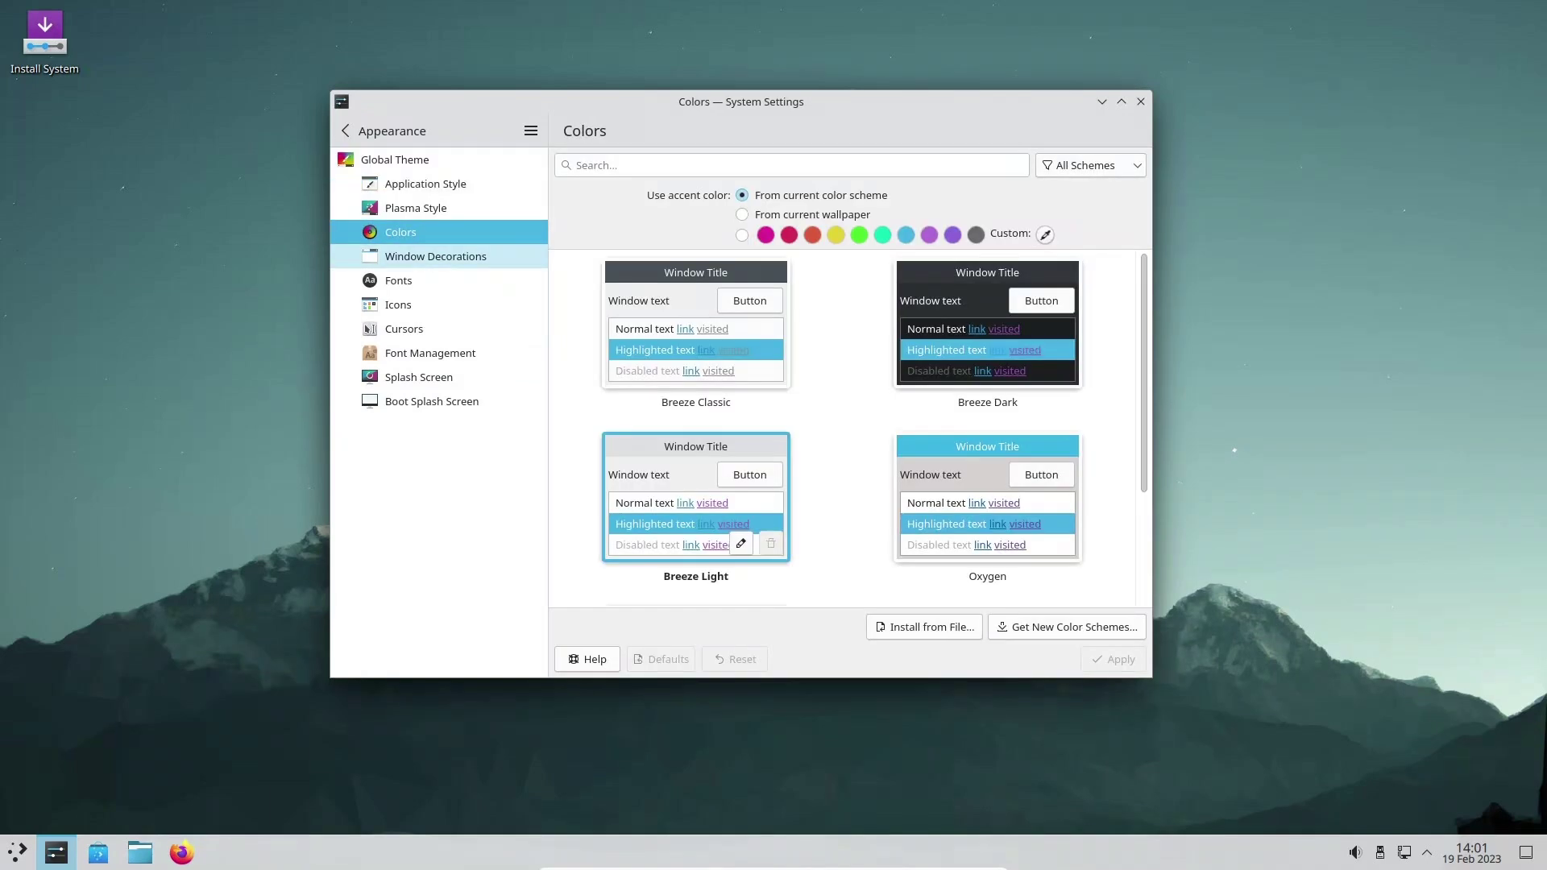
Step: Try taking the accent color from the current wallpaper, and switch it back to the current color scheme
scroll(696, 506, down, 3)
key(Up)
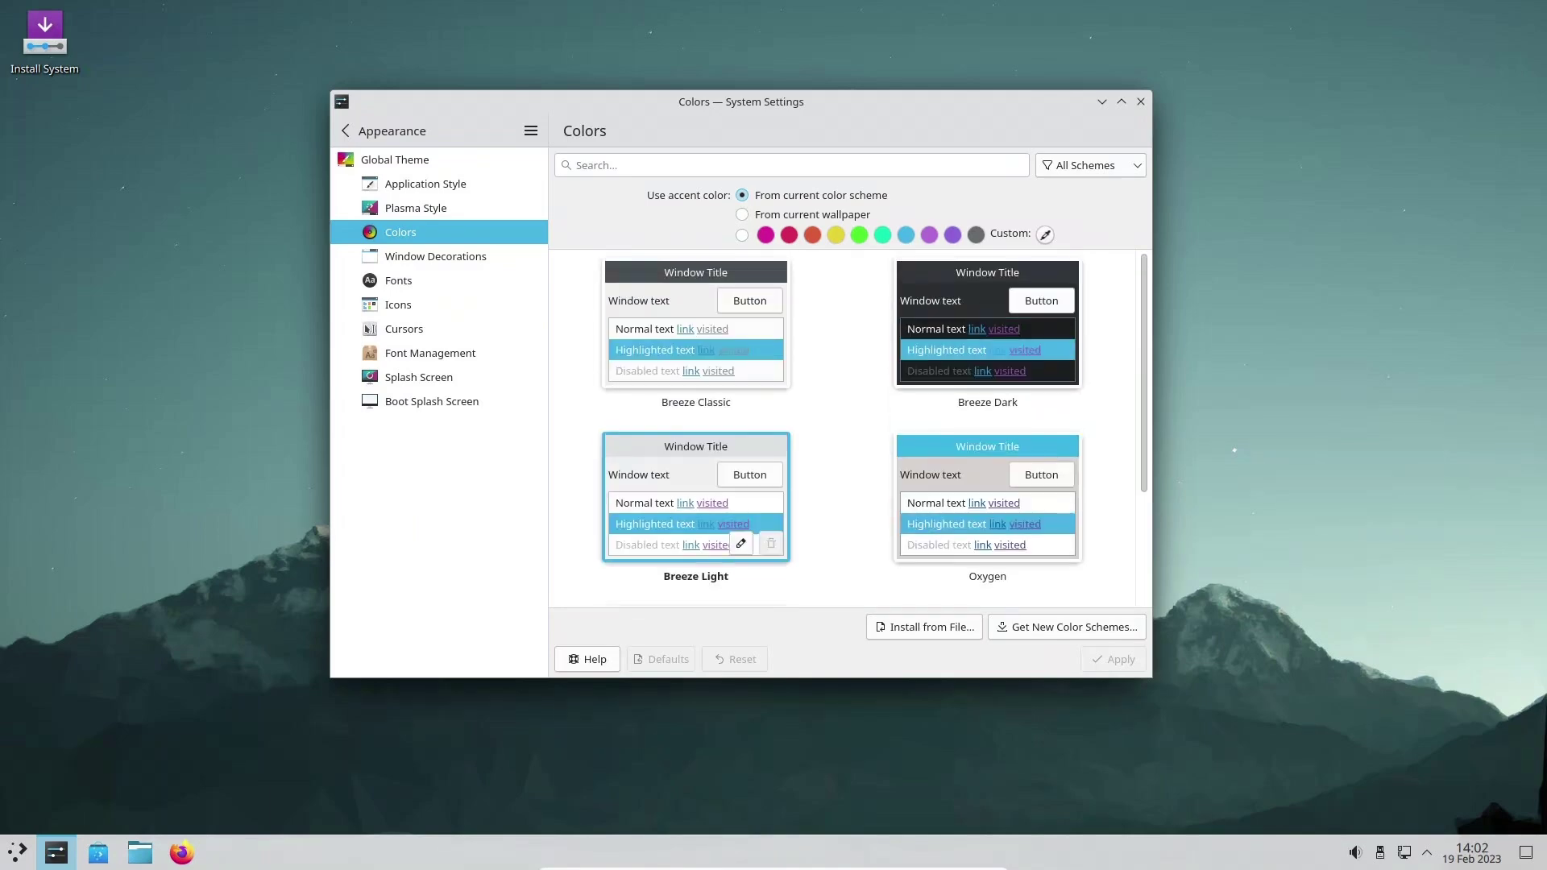
click(804, 215)
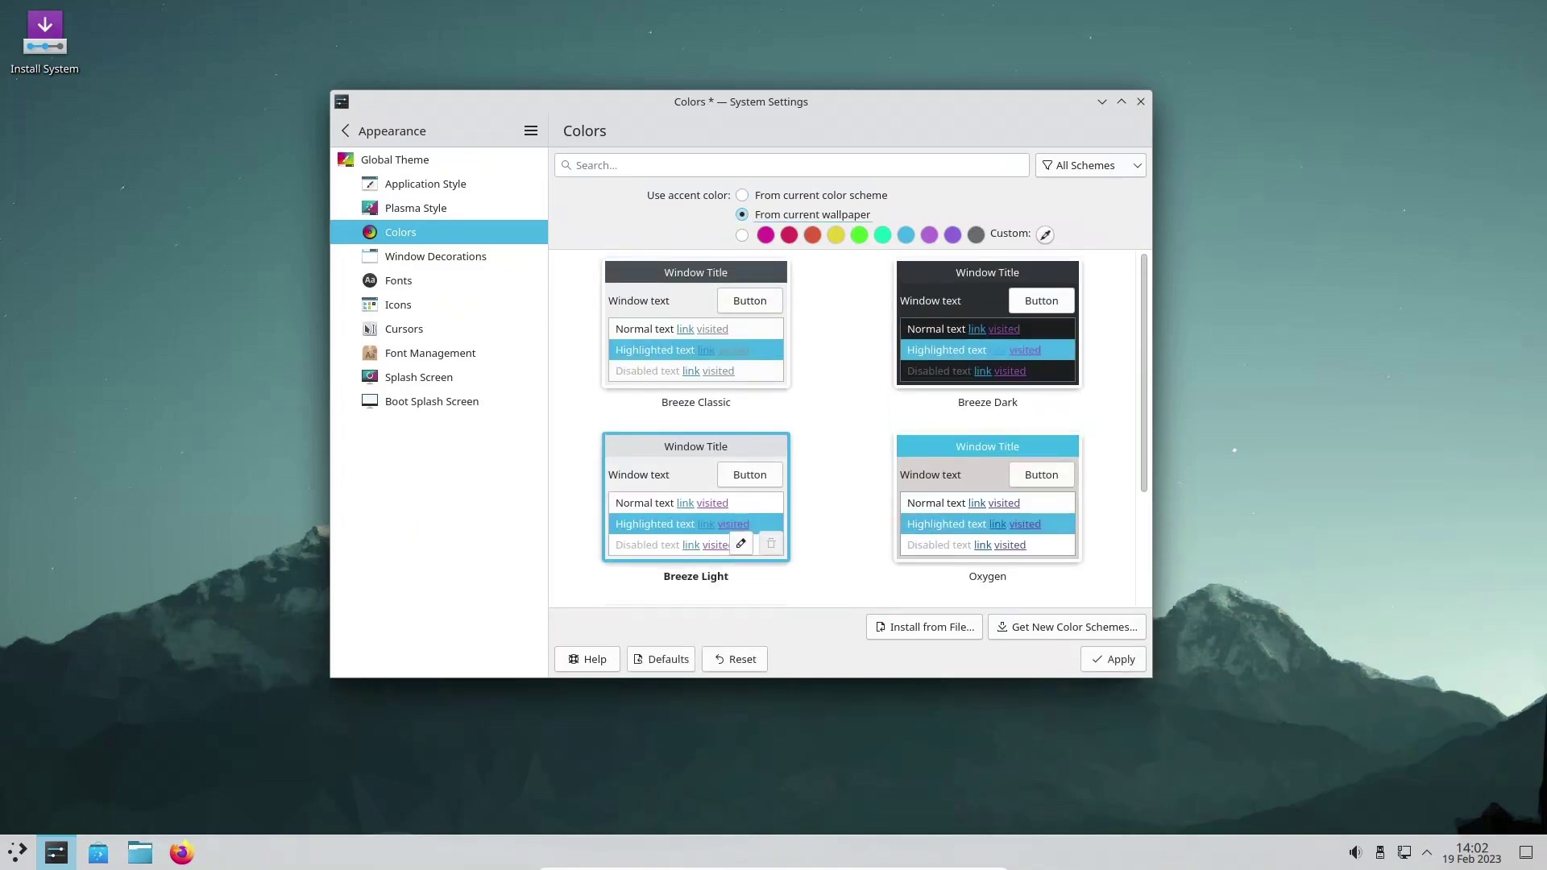
click(804, 195)
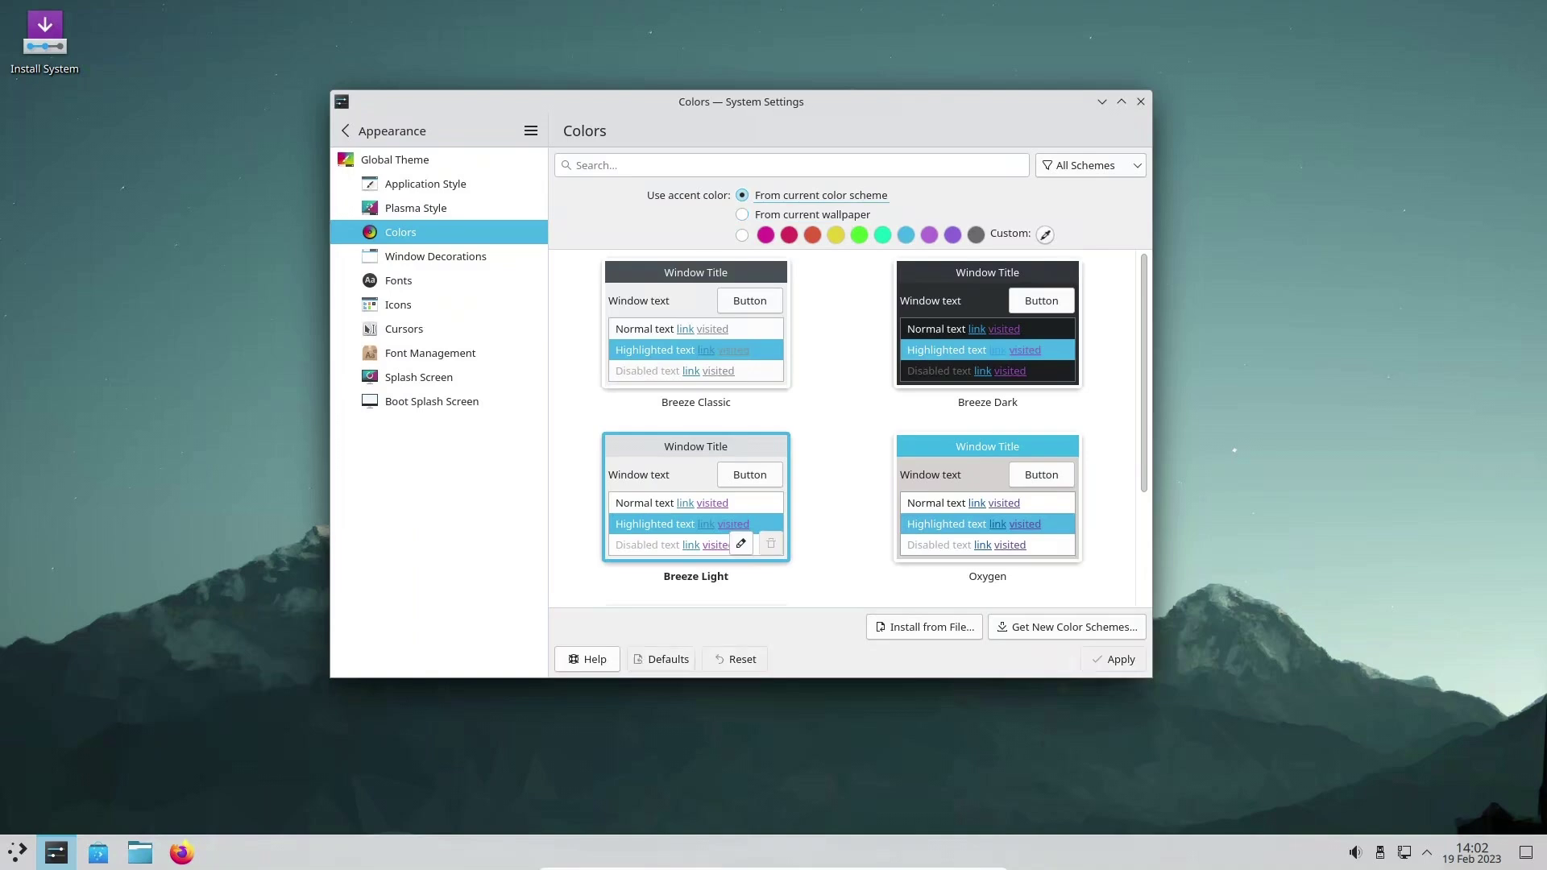
Step: View the remaining Appearance pages from Window Decorations, Fonts, Icons and Cursors through Font Management, Splash Screen and Boot Splash Screen
click(436, 256)
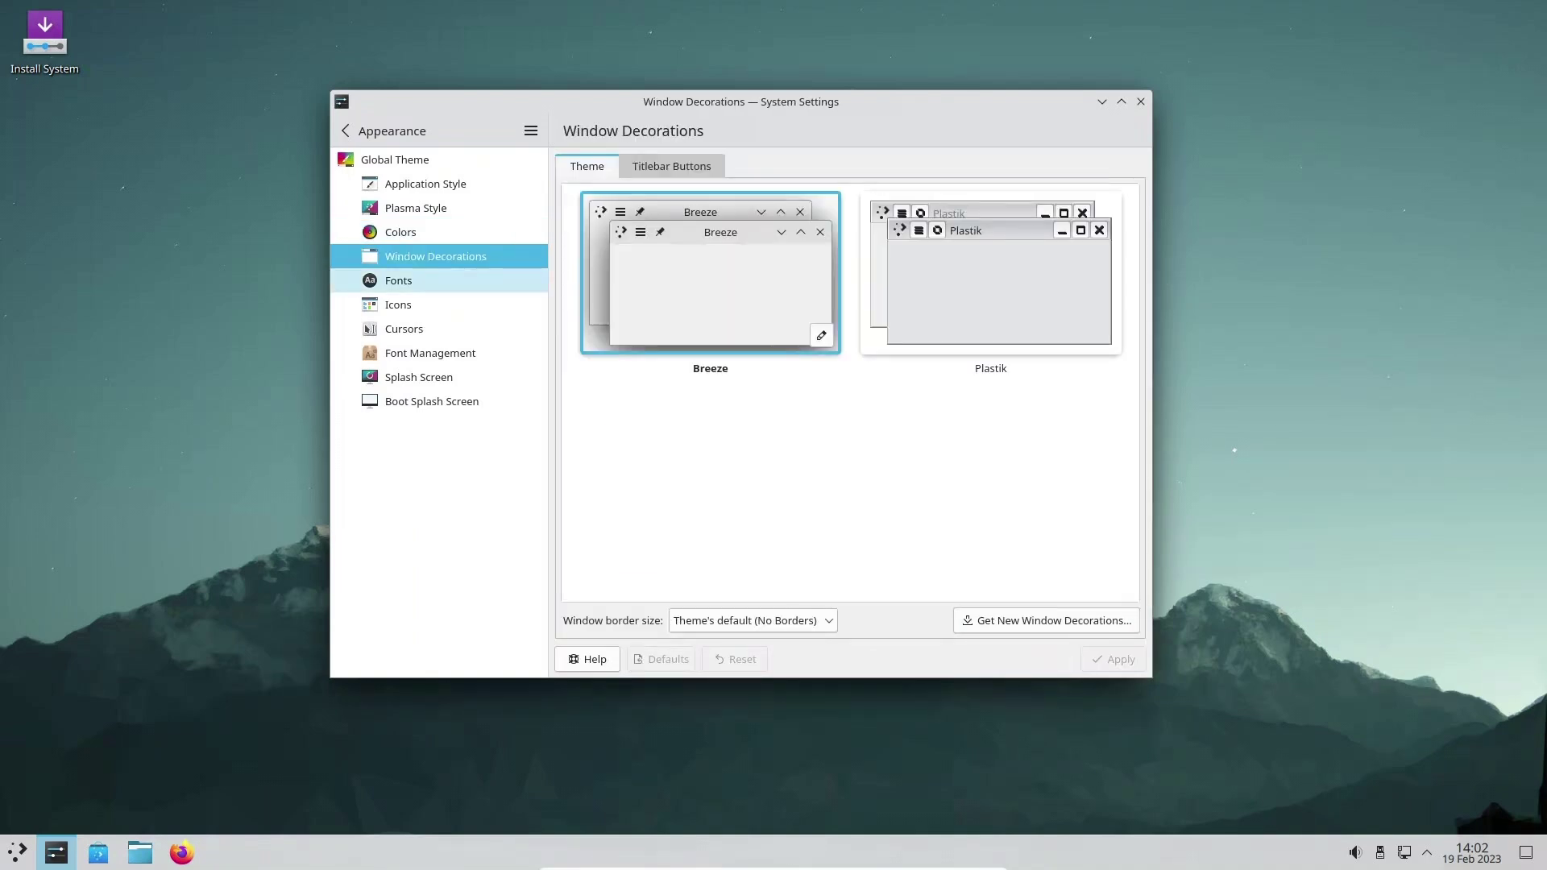
click(411, 280)
click(435, 305)
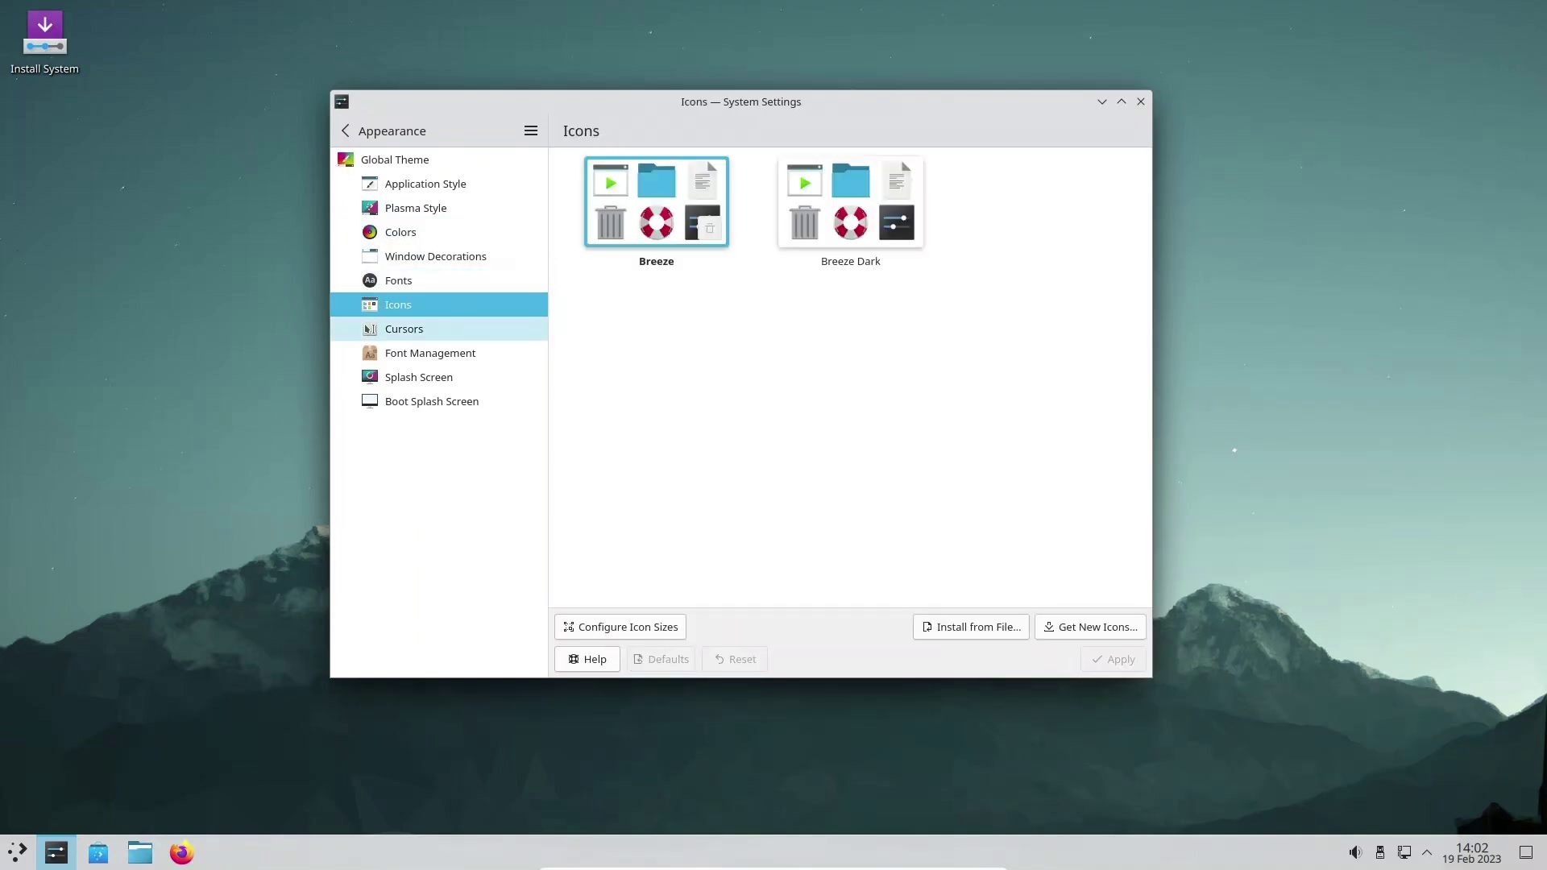
click(427, 329)
click(435, 352)
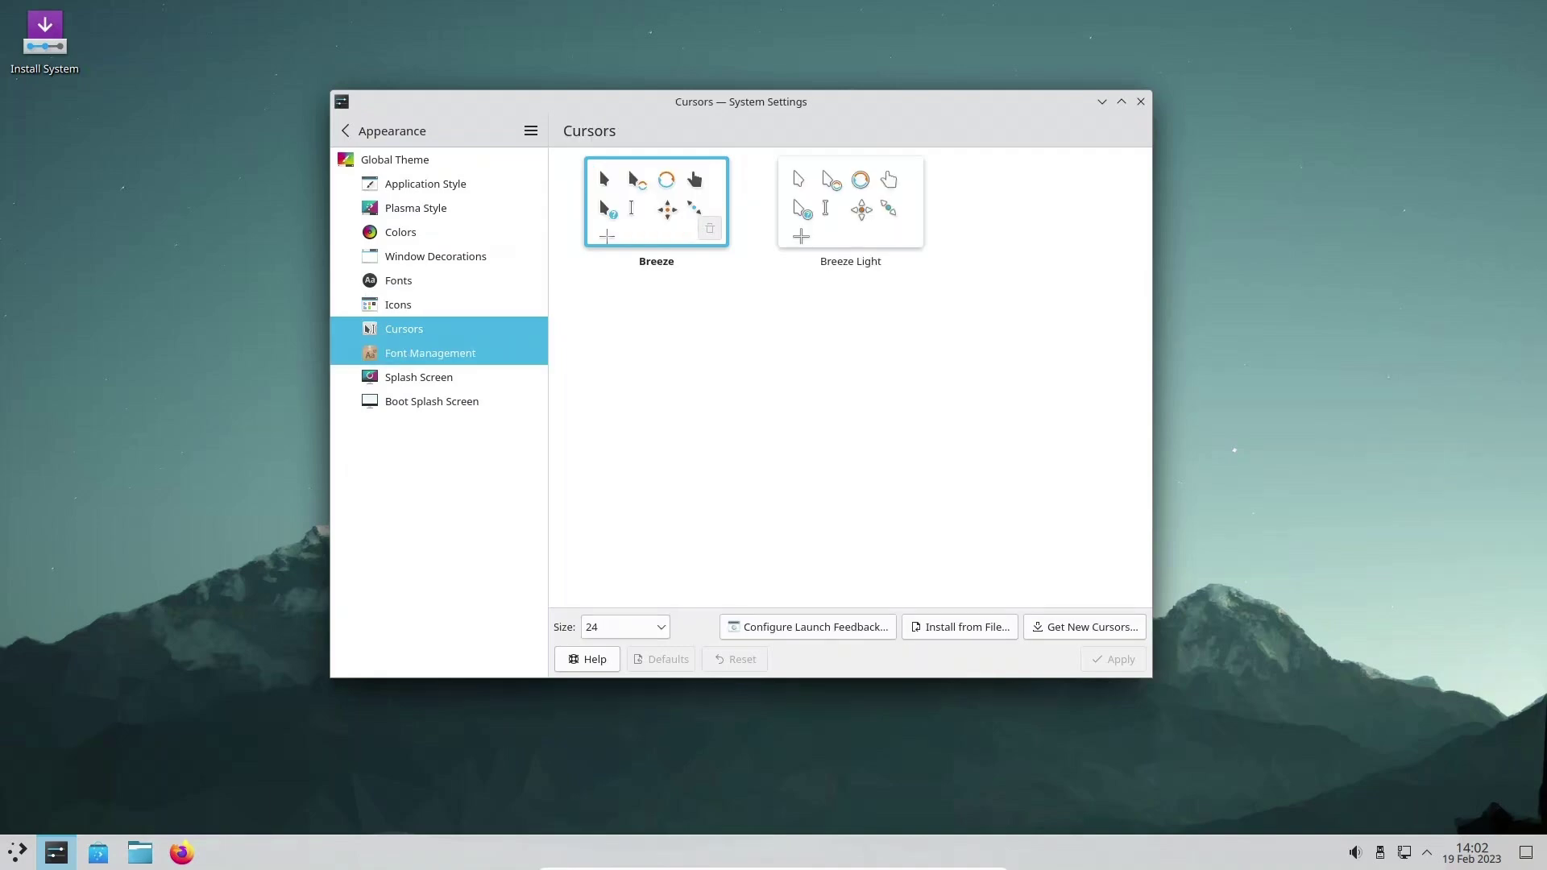
click(435, 377)
click(435, 402)
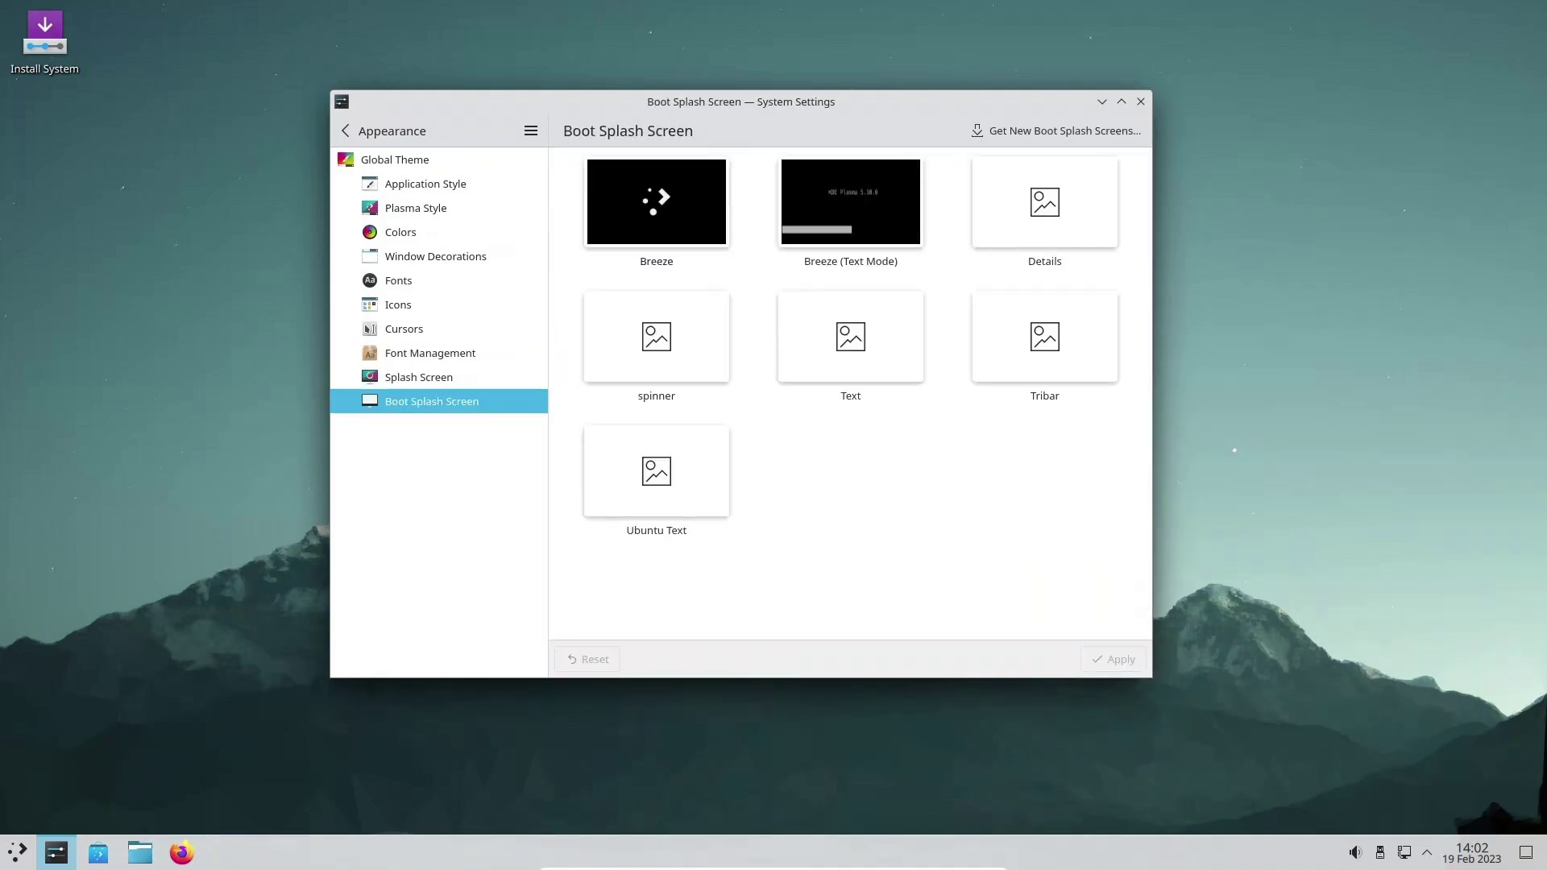
Step: View the Workspace Behavior pages from General Behavior, Desktop Effects and Screen Edges through Screen Locking, Virtual Desktops, Activities and Recent Files
click(379, 130)
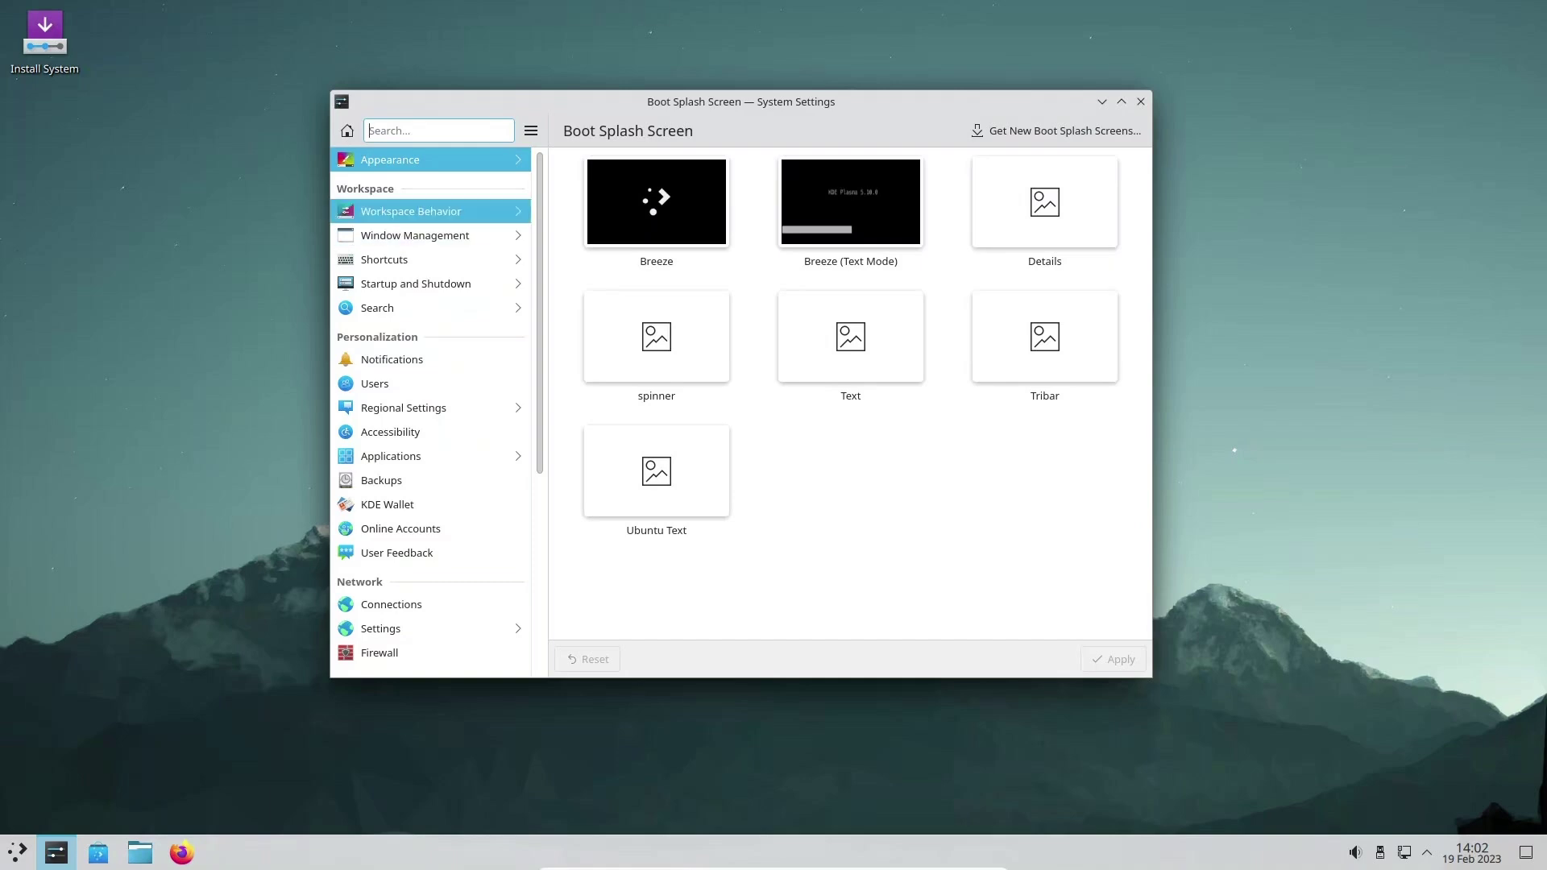
click(411, 211)
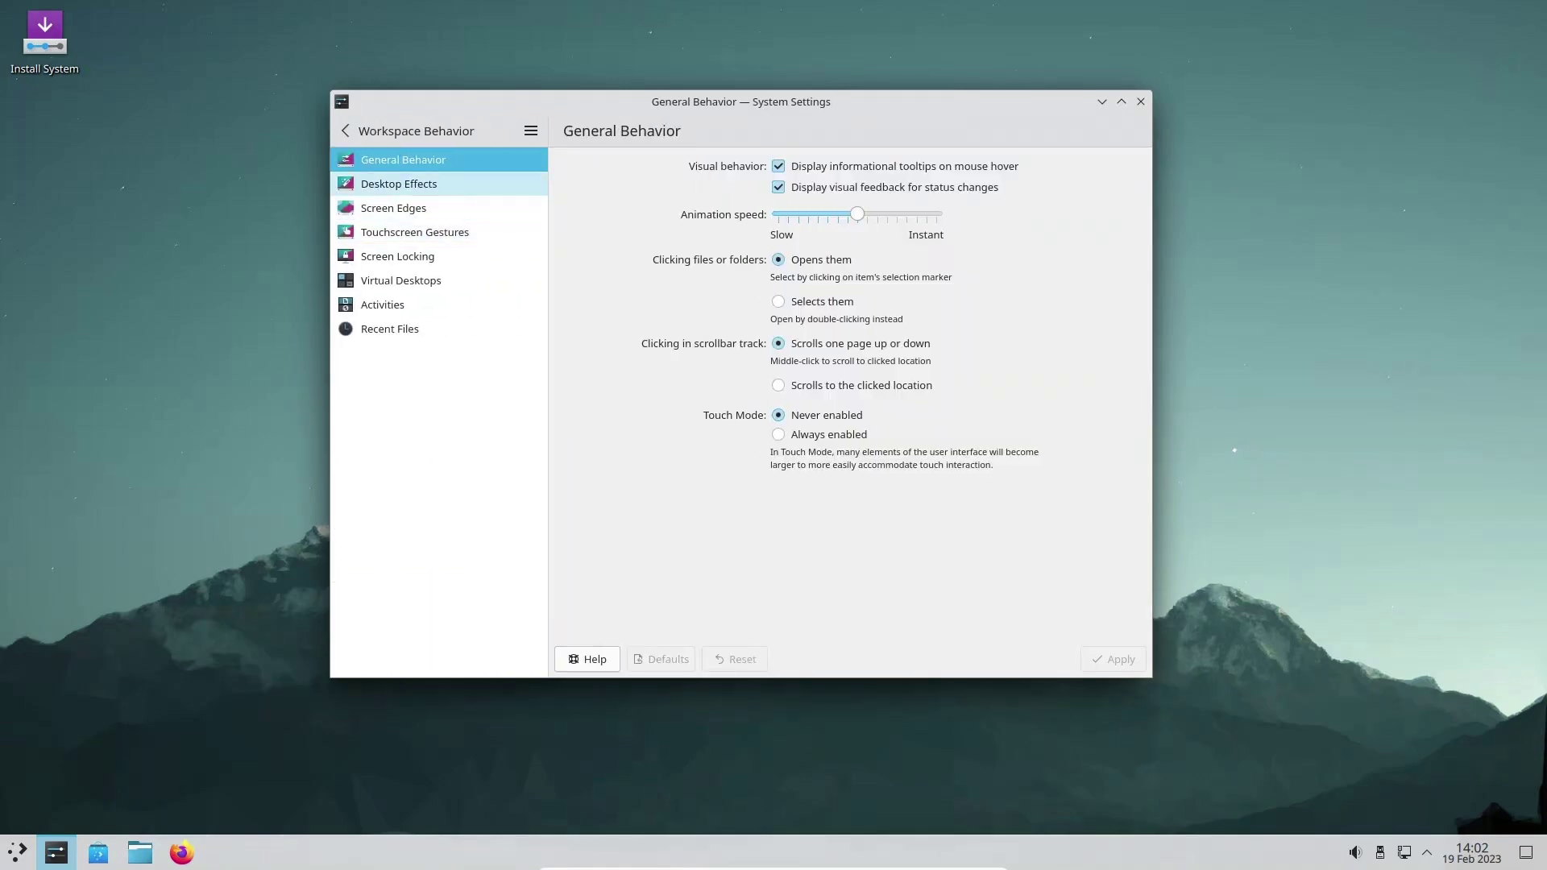
click(398, 183)
click(393, 208)
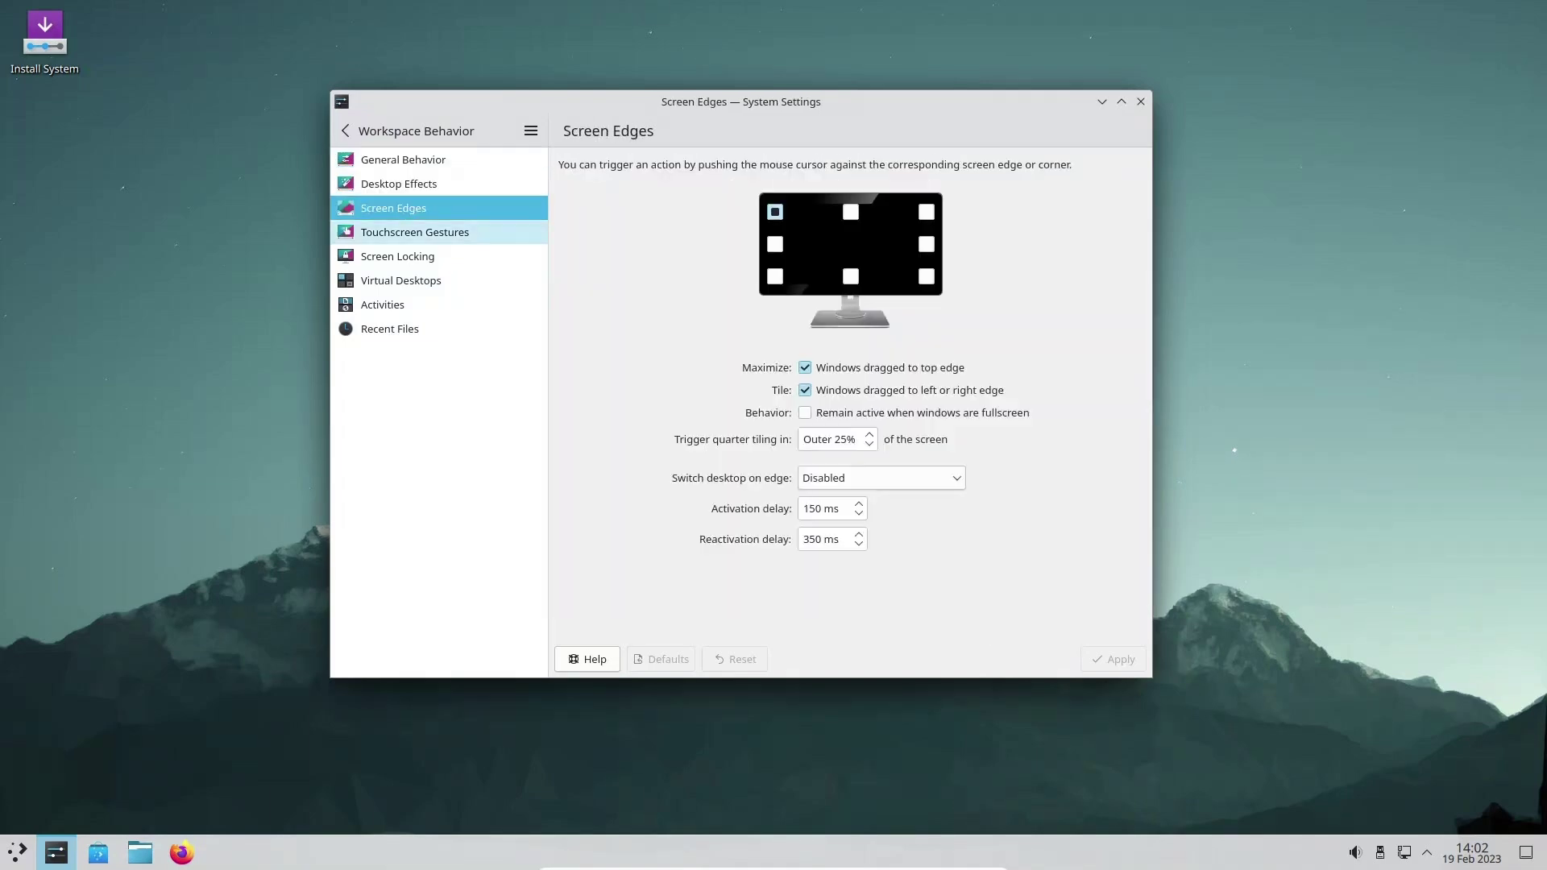
click(415, 232)
click(397, 257)
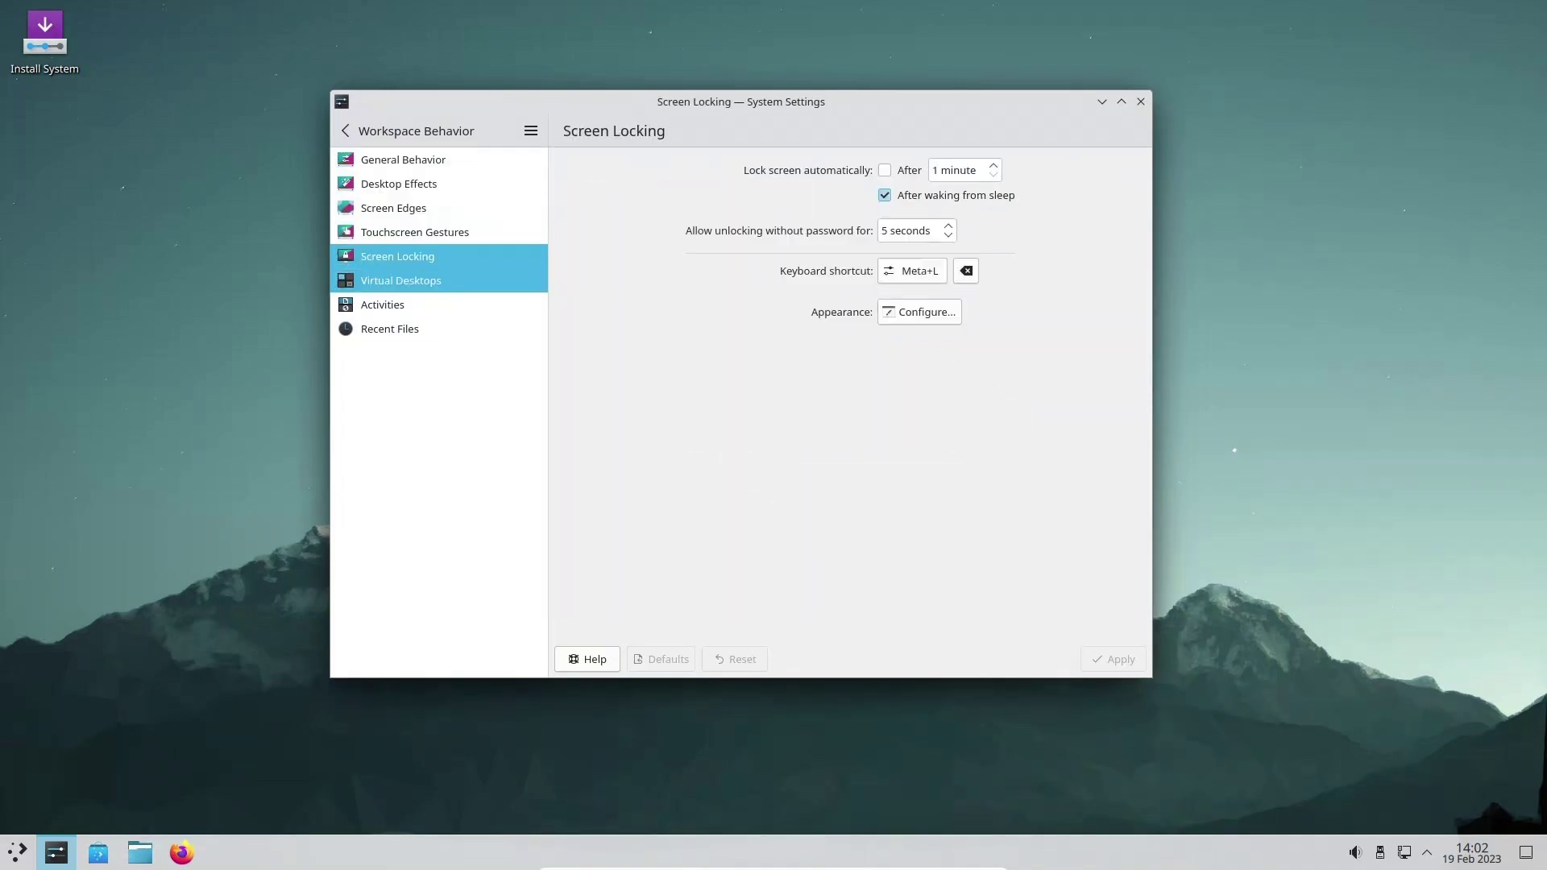
click(400, 280)
click(382, 305)
click(390, 329)
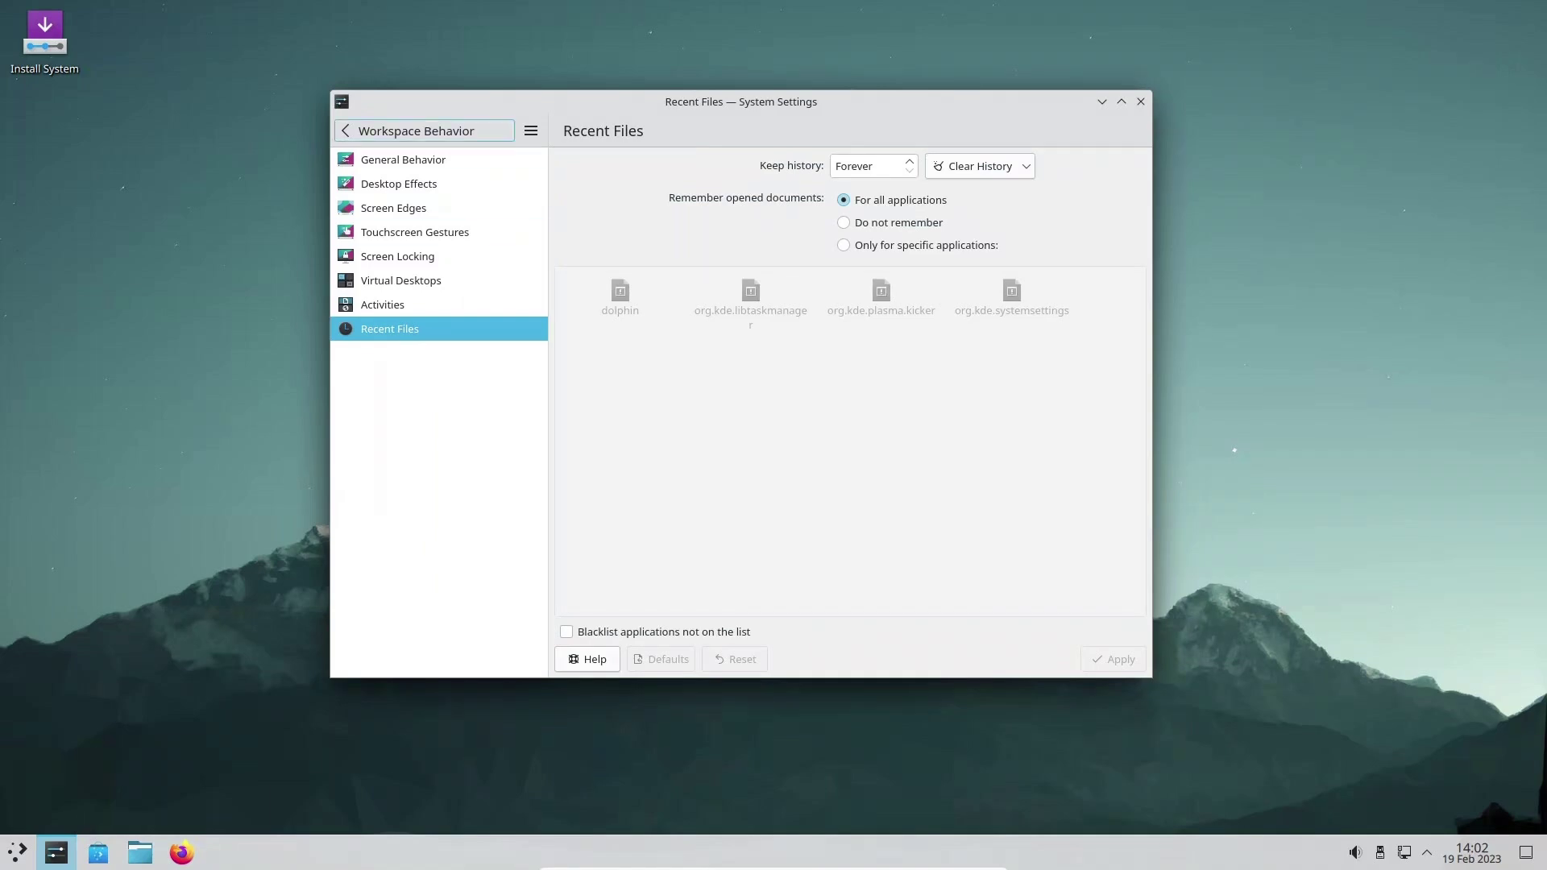
Step: Open Window Management and view the Titlebar Actions, Window Actions, Movement, Advanced and Focus settings of Window Behavior
click(345, 131)
click(415, 235)
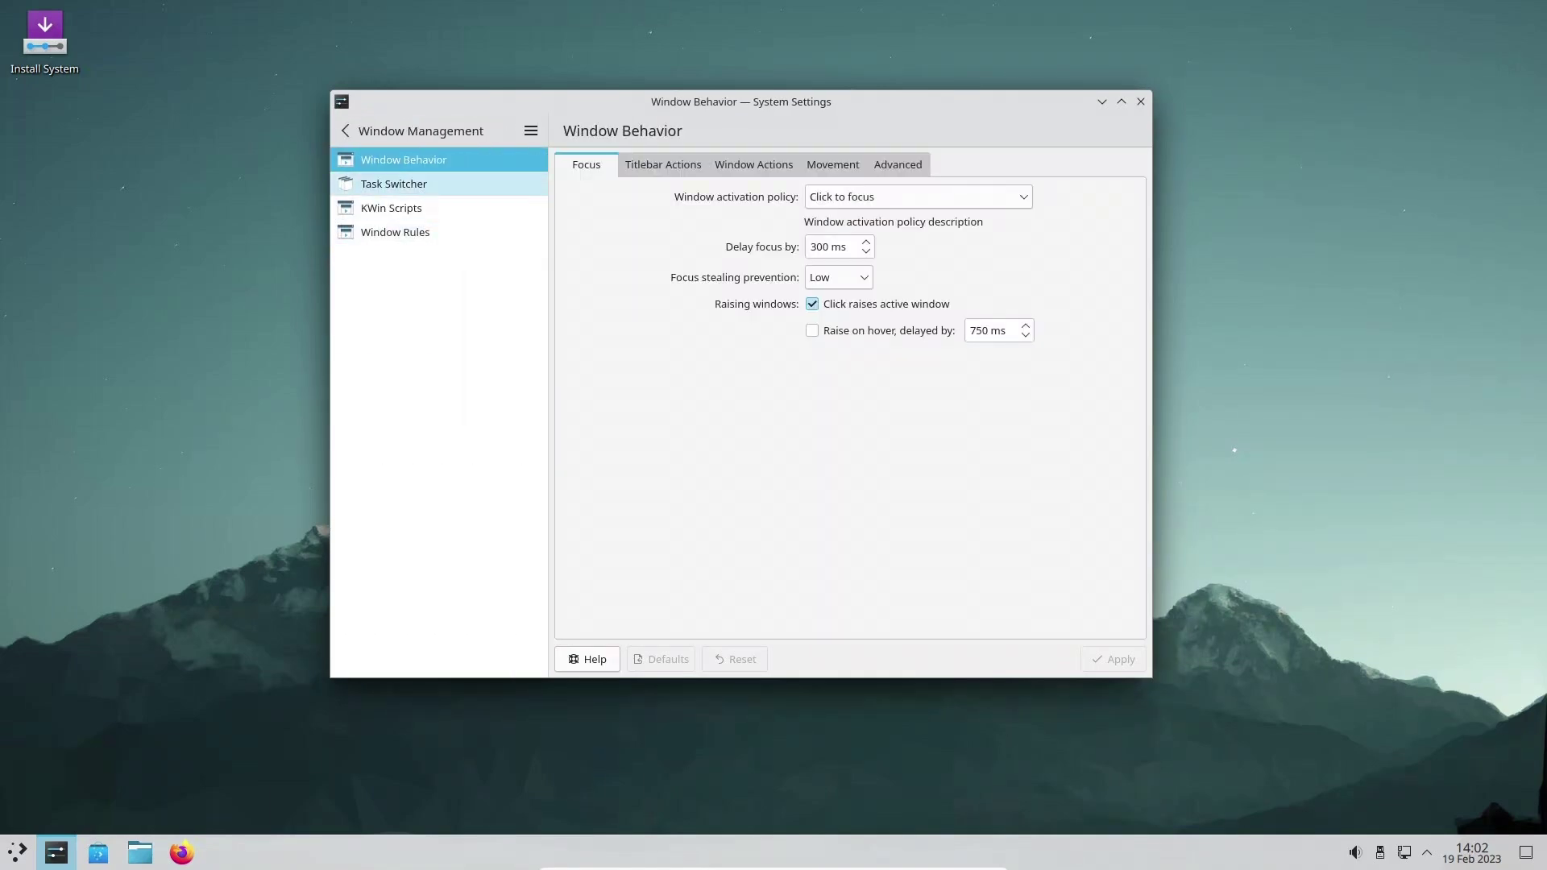
click(663, 164)
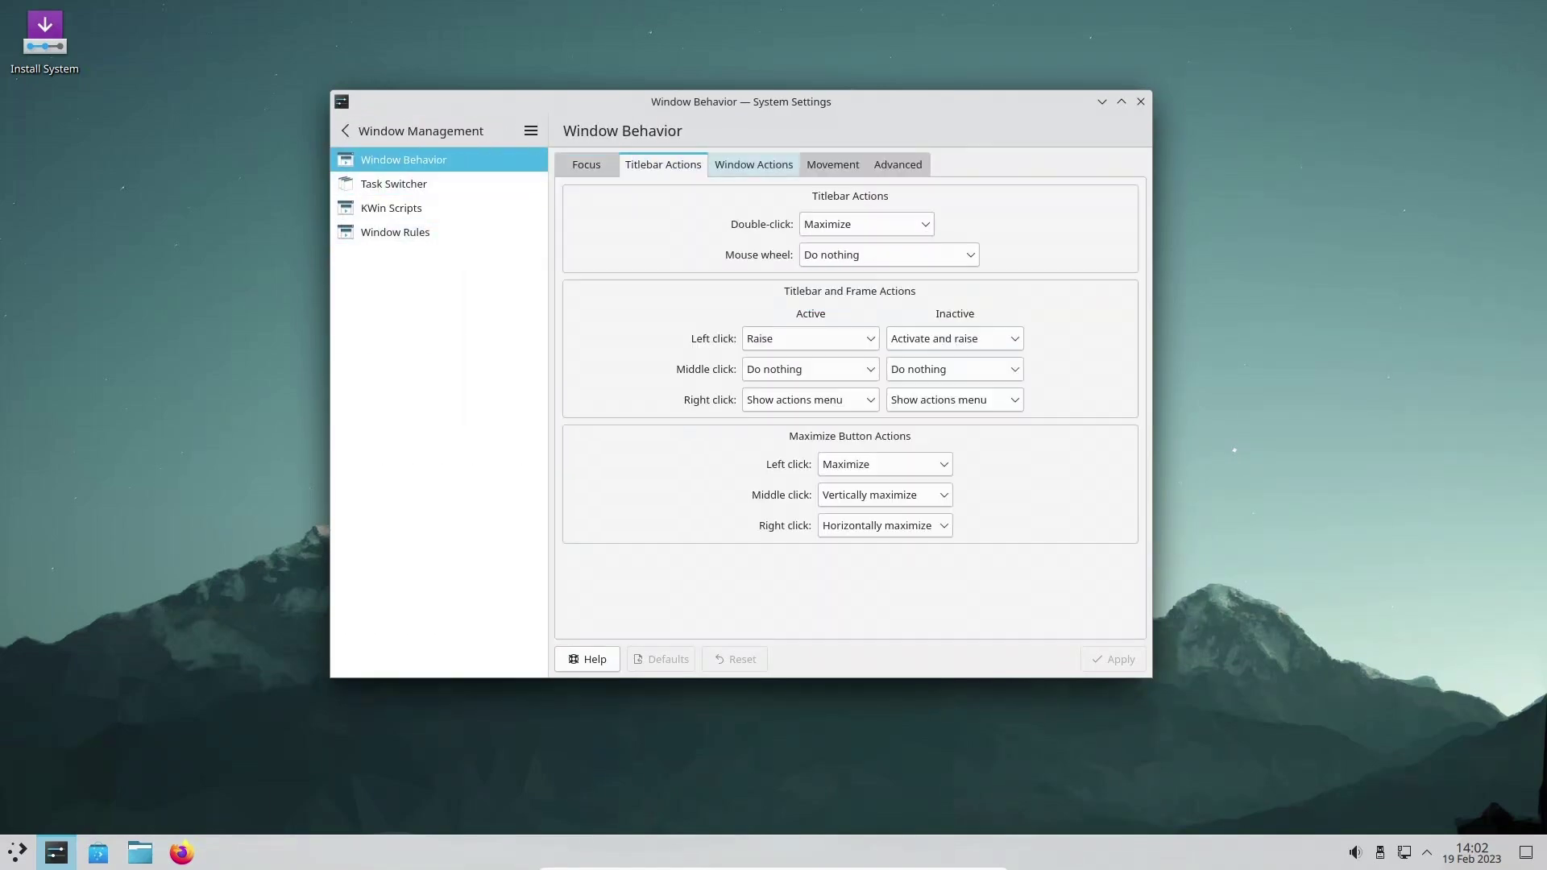
click(753, 164)
click(833, 165)
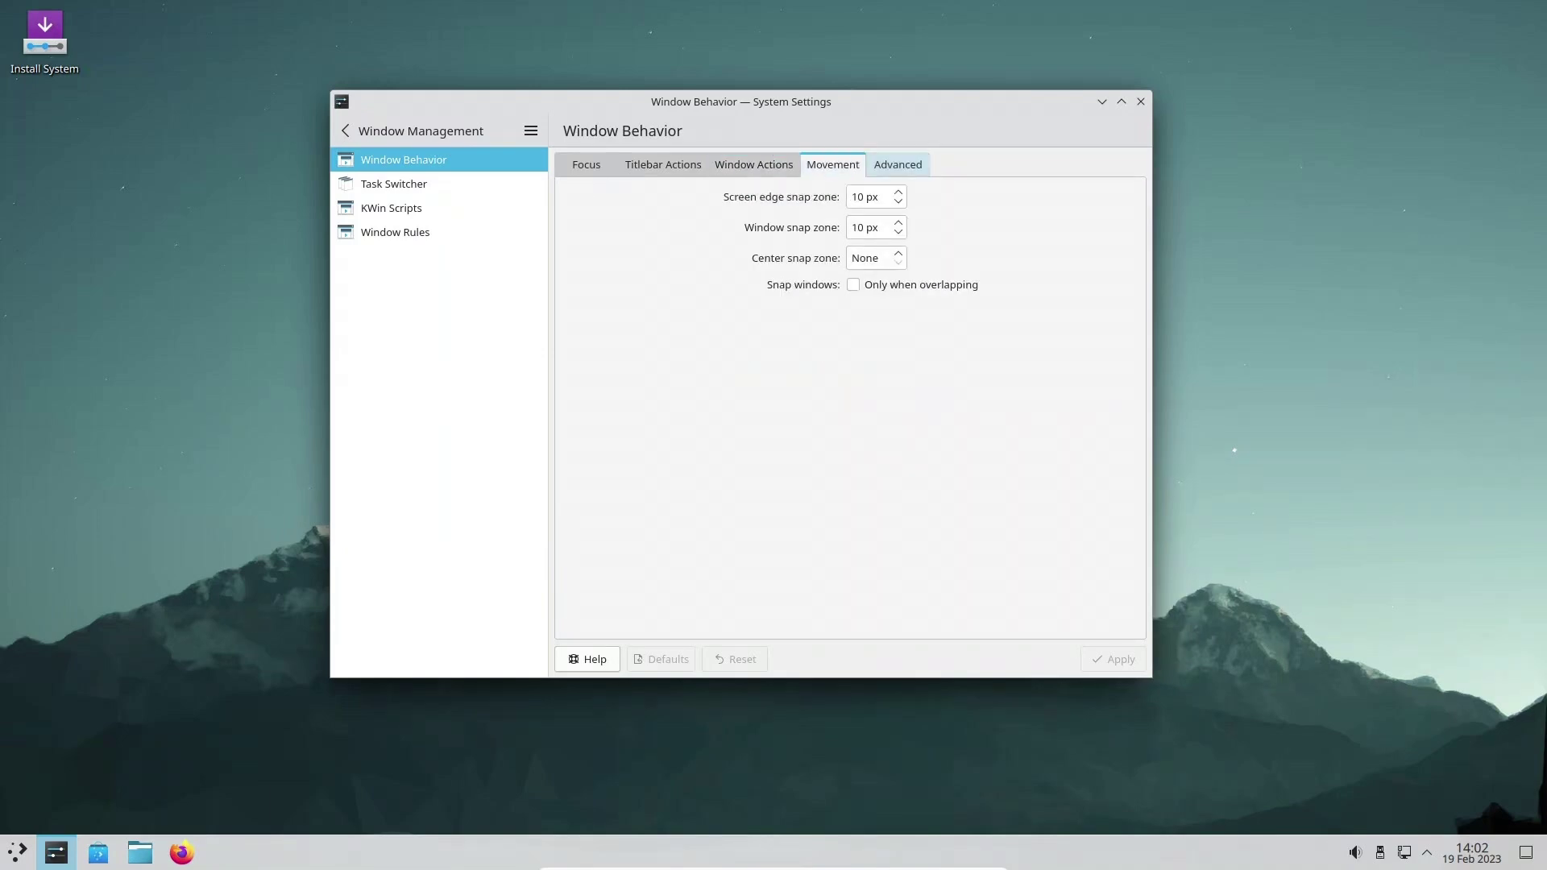
click(898, 165)
click(587, 164)
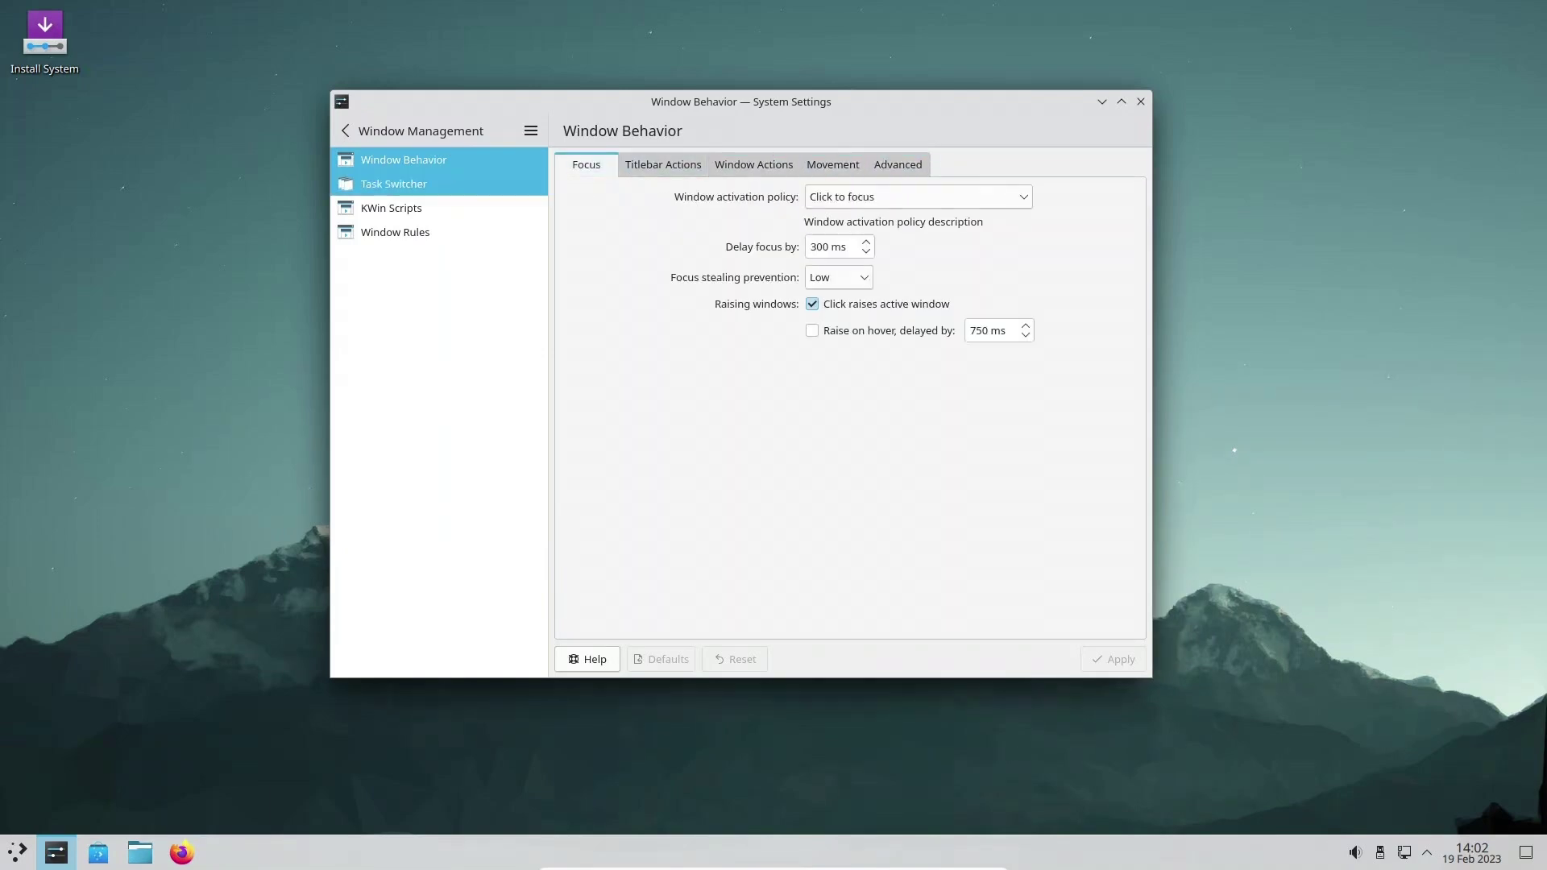
Step: View the Task Switcher, KWin Scripts and Window Rules pages of the Window Management settings
click(394, 184)
click(391, 209)
click(394, 232)
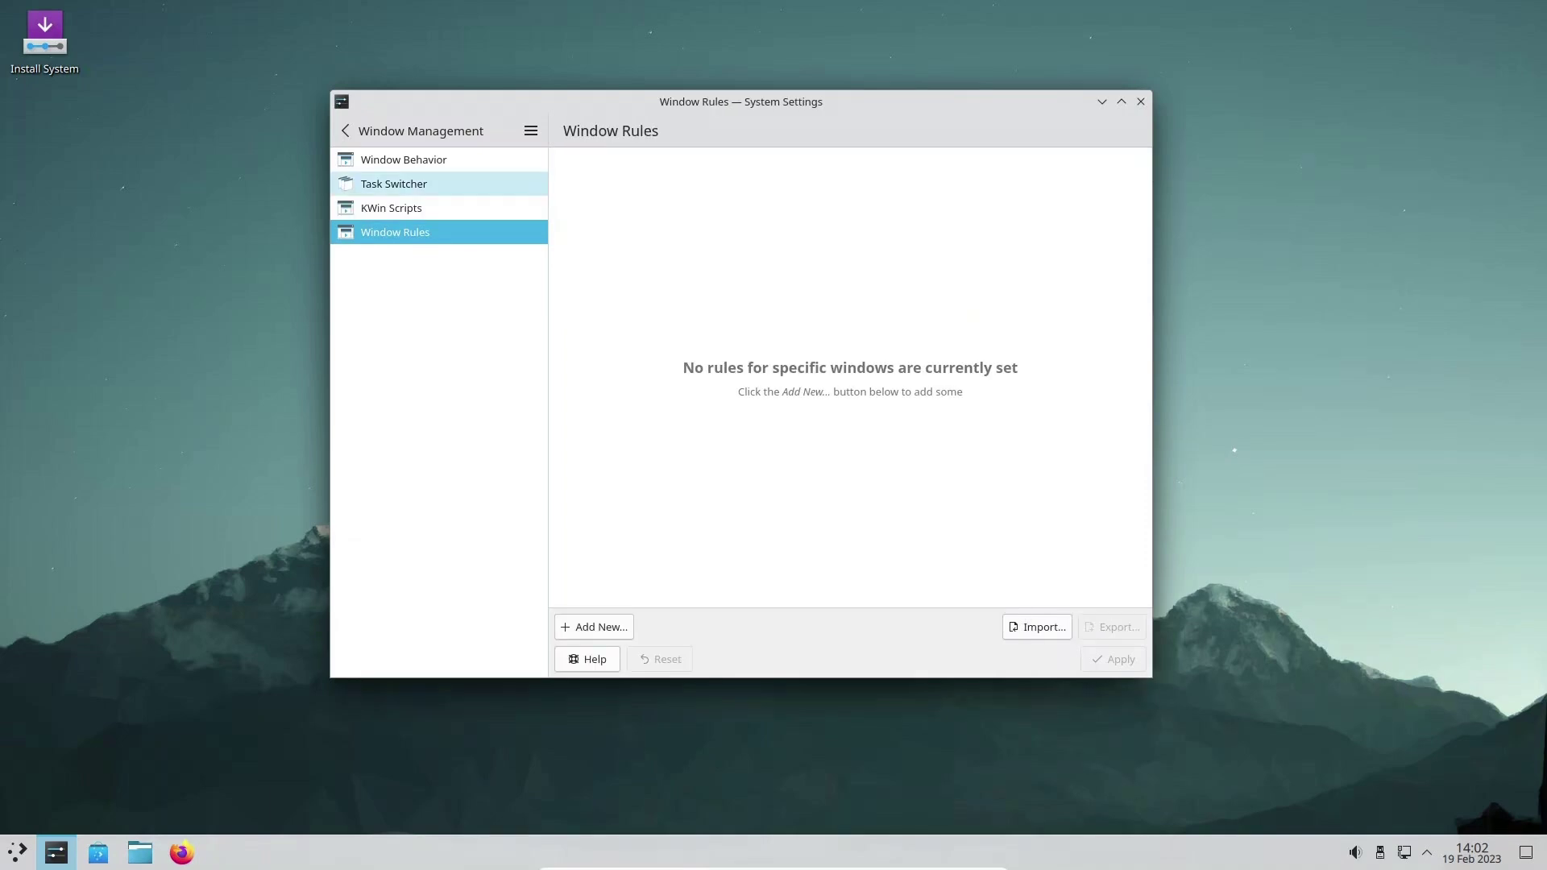
Step: Look through the application, system and common action entries in the Shortcuts settings, and view the Custom Shortcuts page
click(344, 131)
click(385, 259)
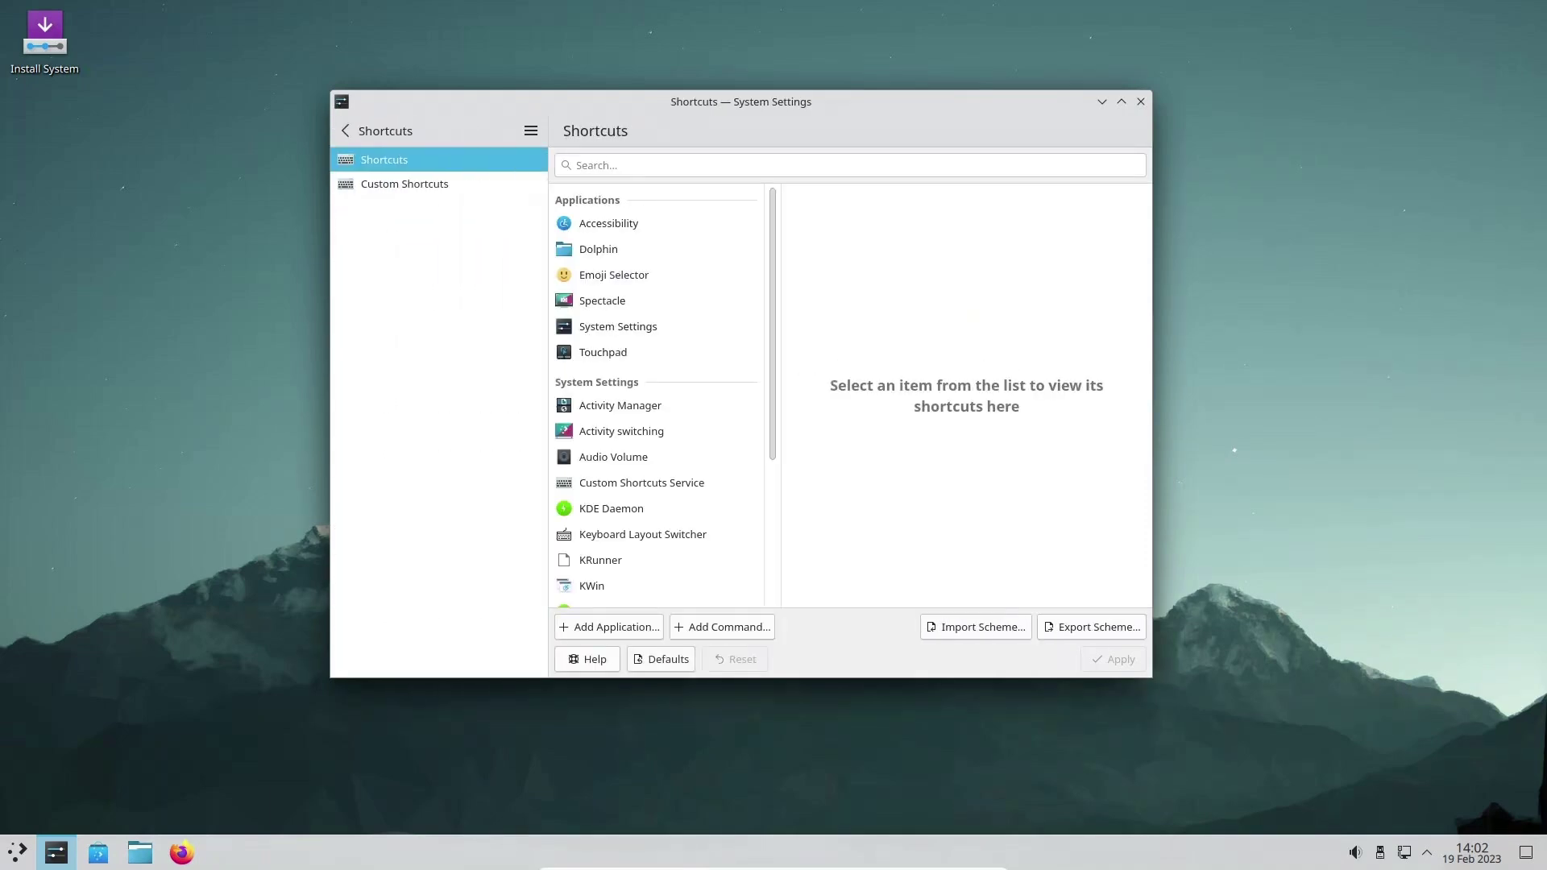
scroll(645, 304, down, 2)
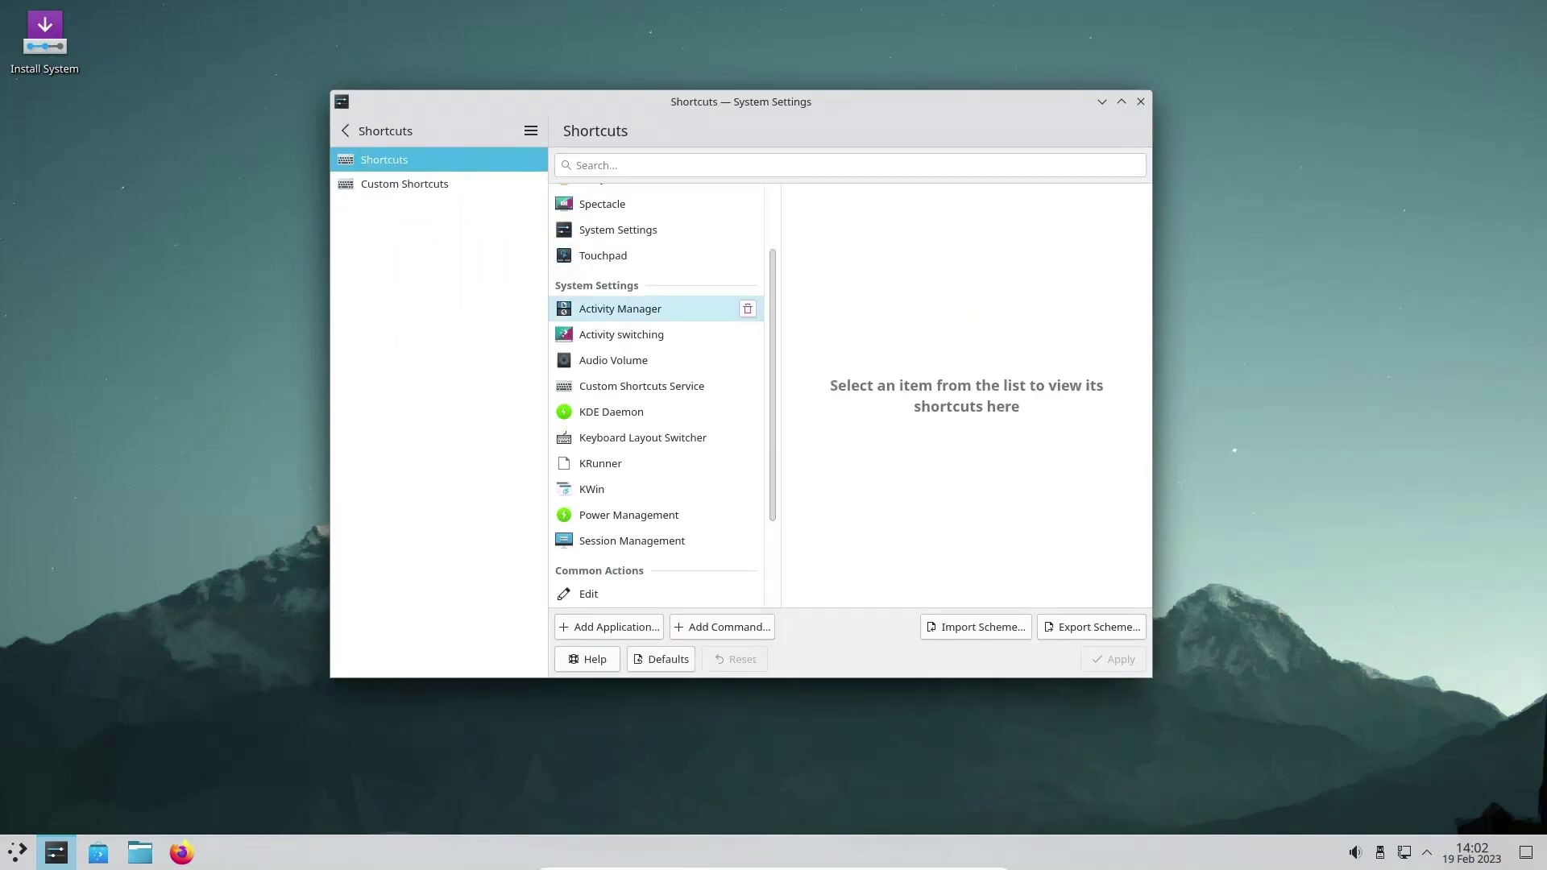
scroll(645, 524, down, 3)
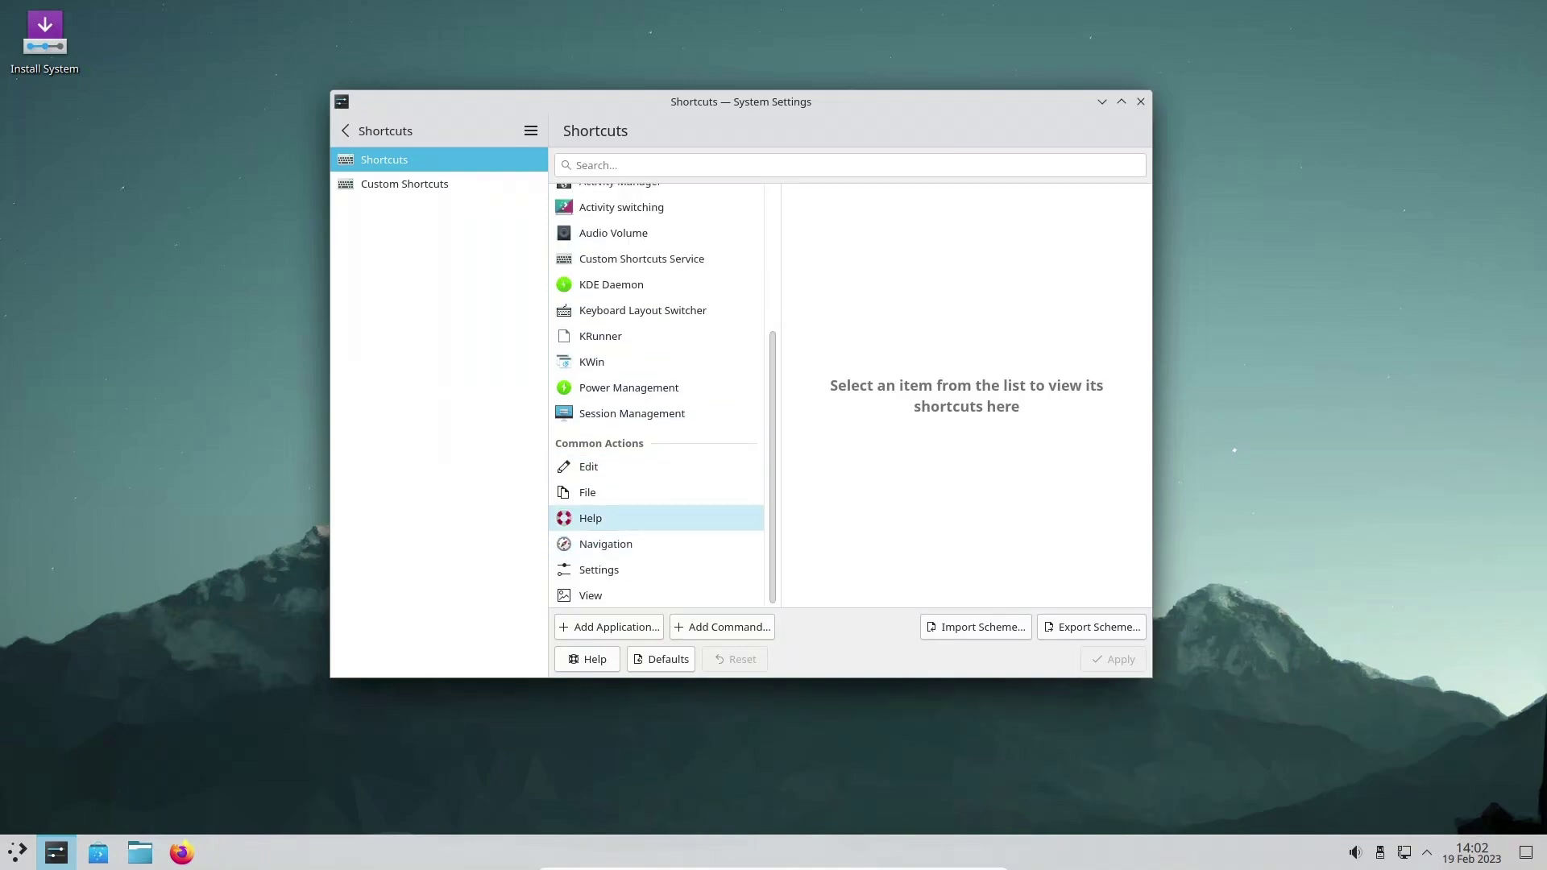
scroll(645, 511, up, 5)
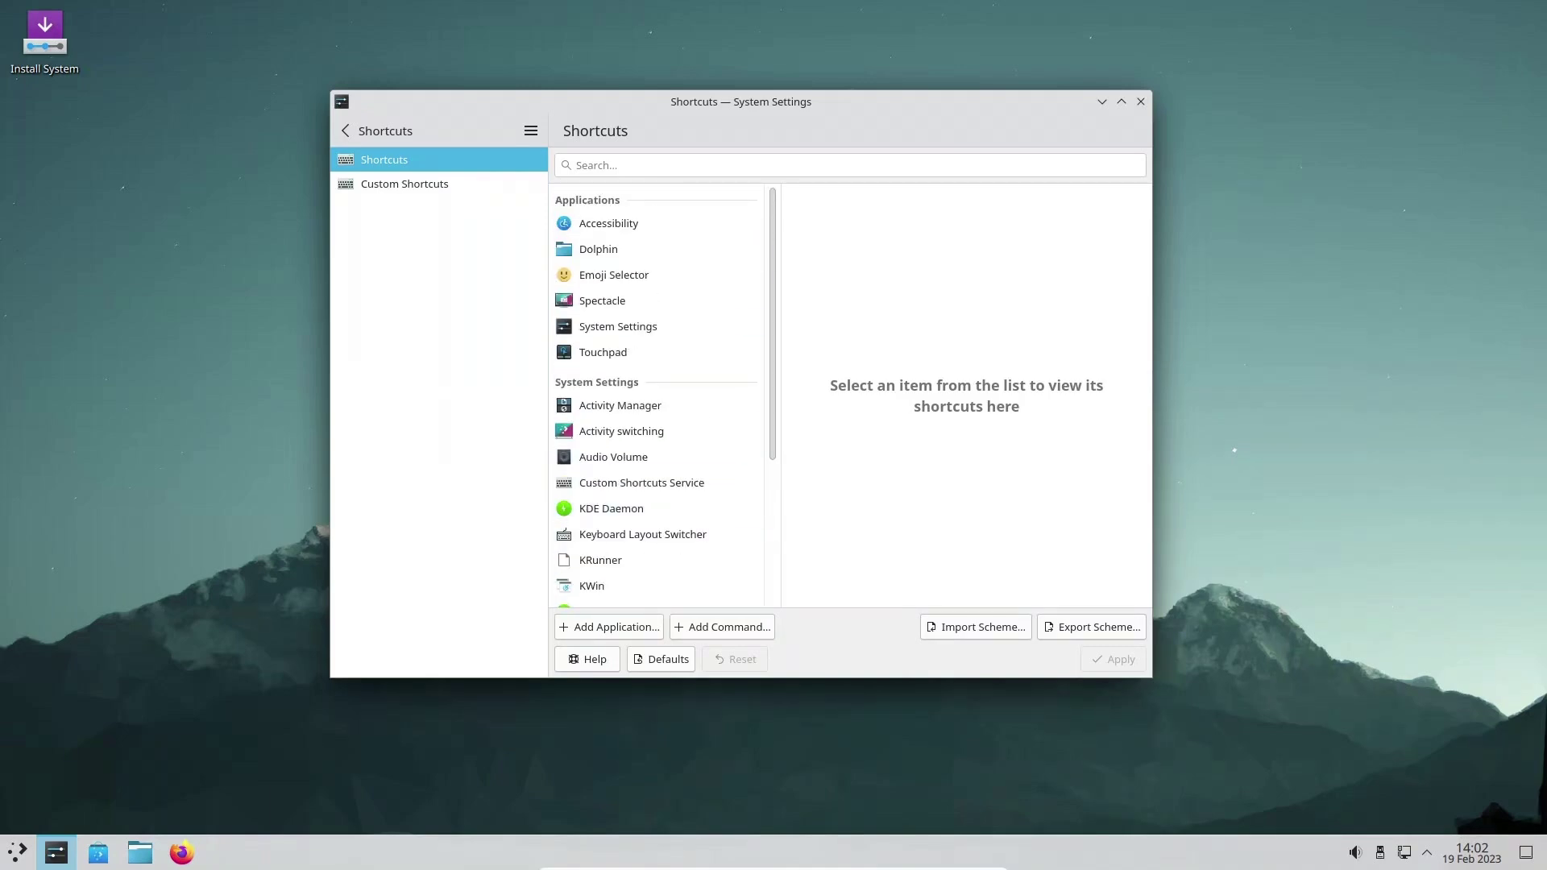
click(404, 184)
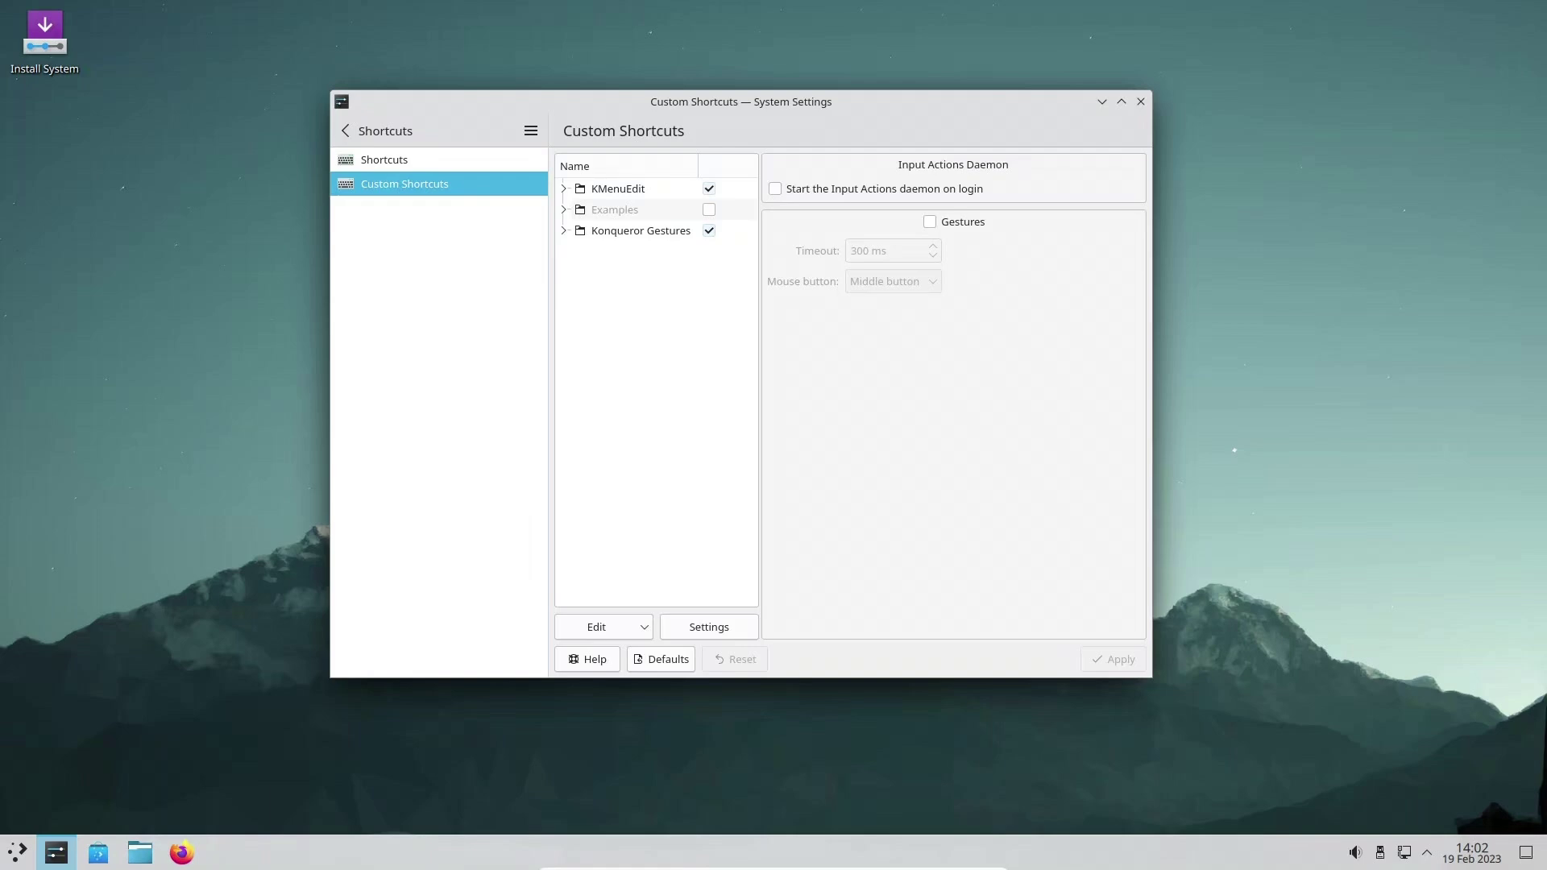
Step: Open the Login Screen (SDDM) page of Startup and Shutdown, browse the downloadable SDDM themes, and close the download window
click(347, 130)
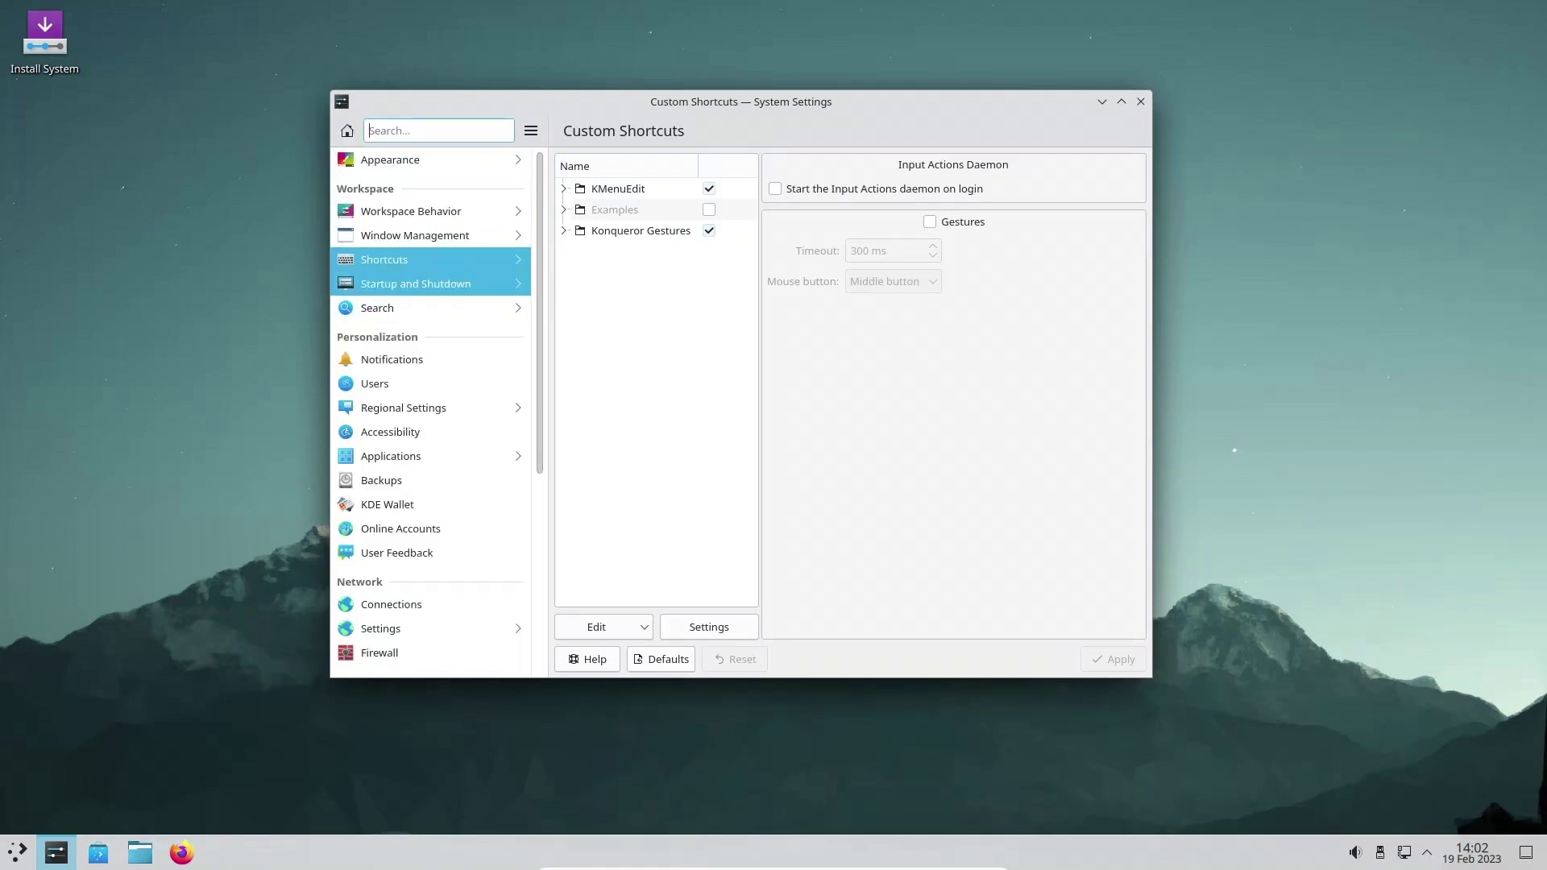
click(419, 283)
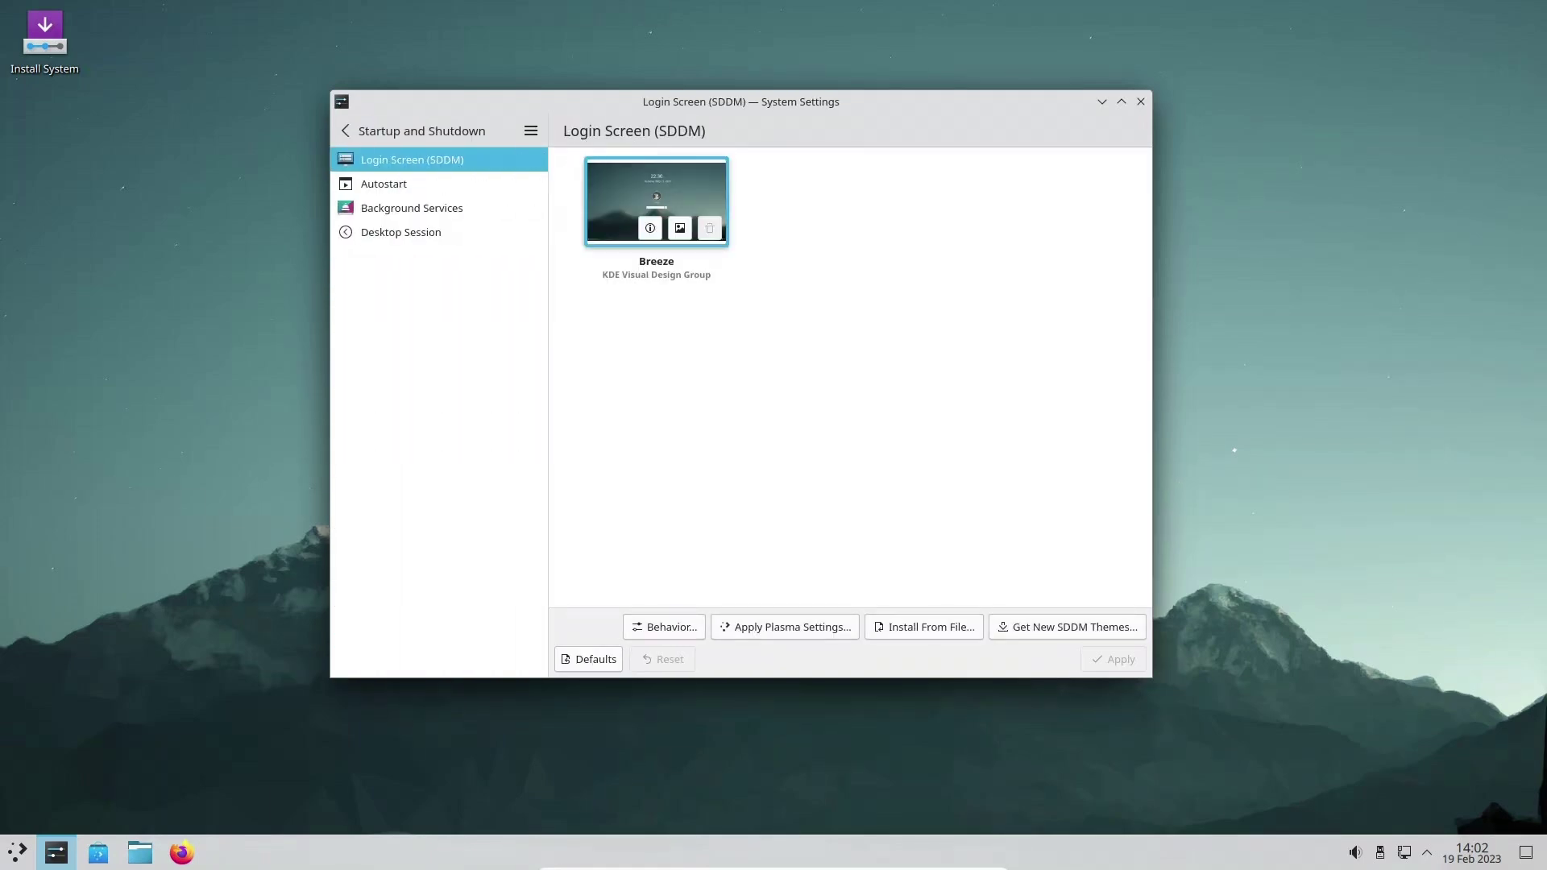
click(1067, 627)
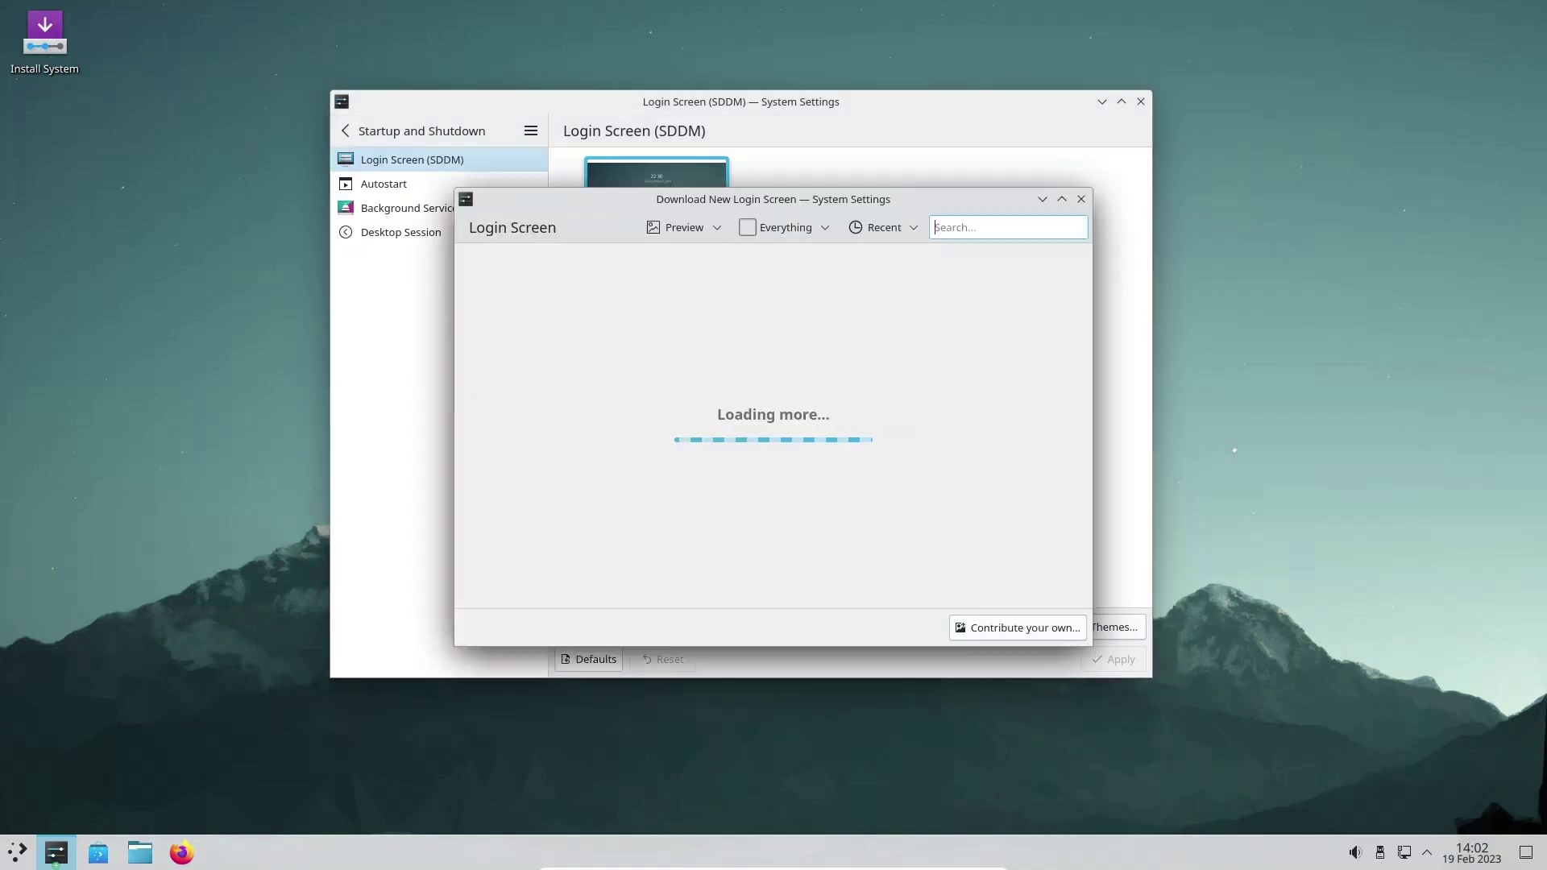
scroll(918, 387, down, 5)
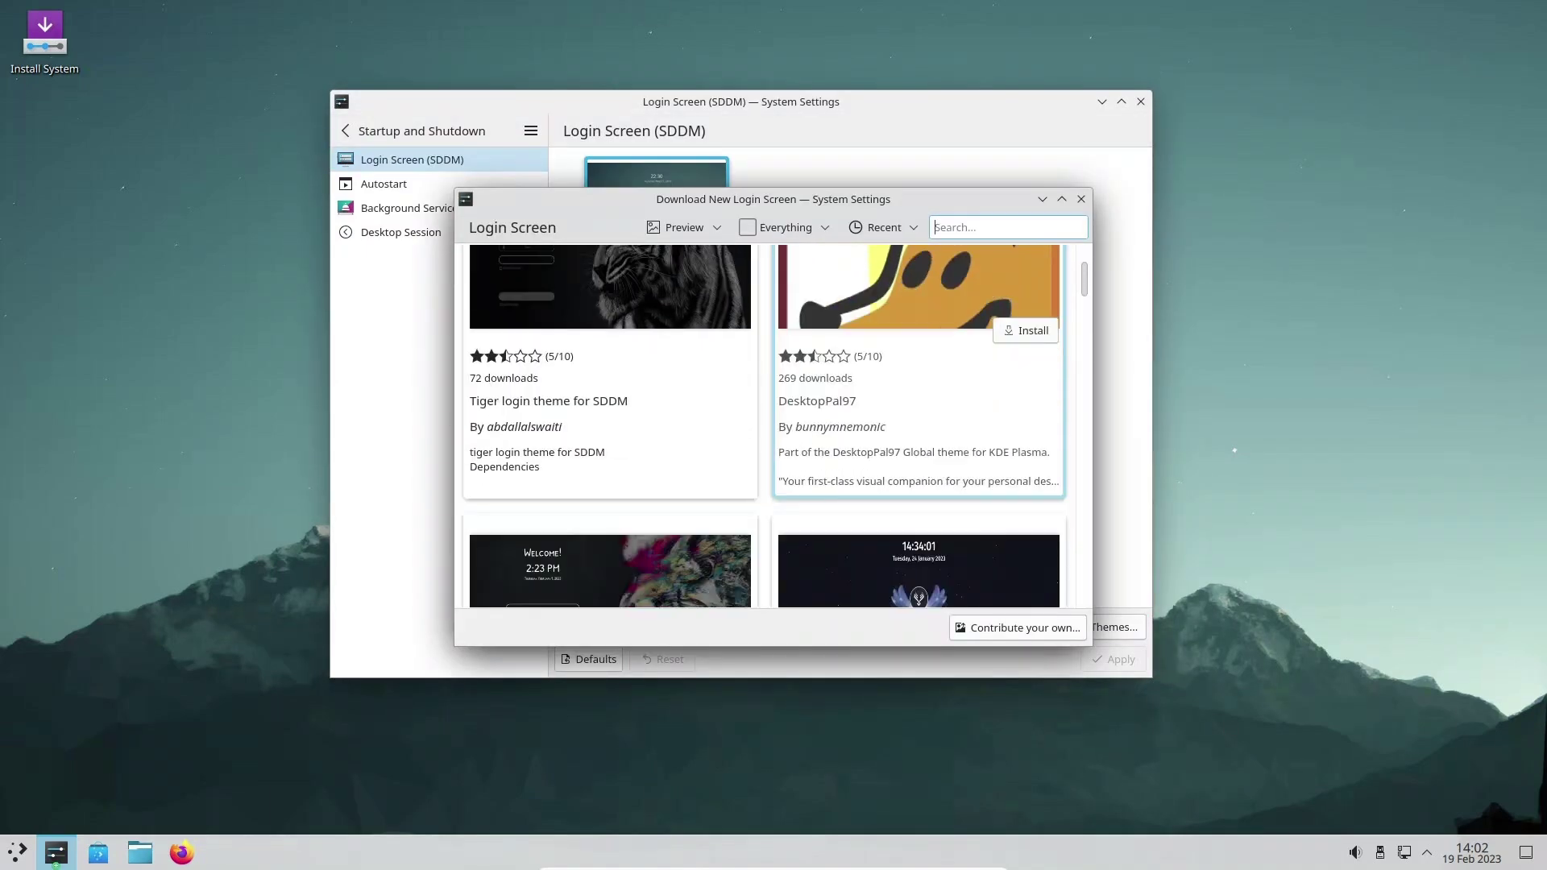
scroll(918, 386, down, 4)
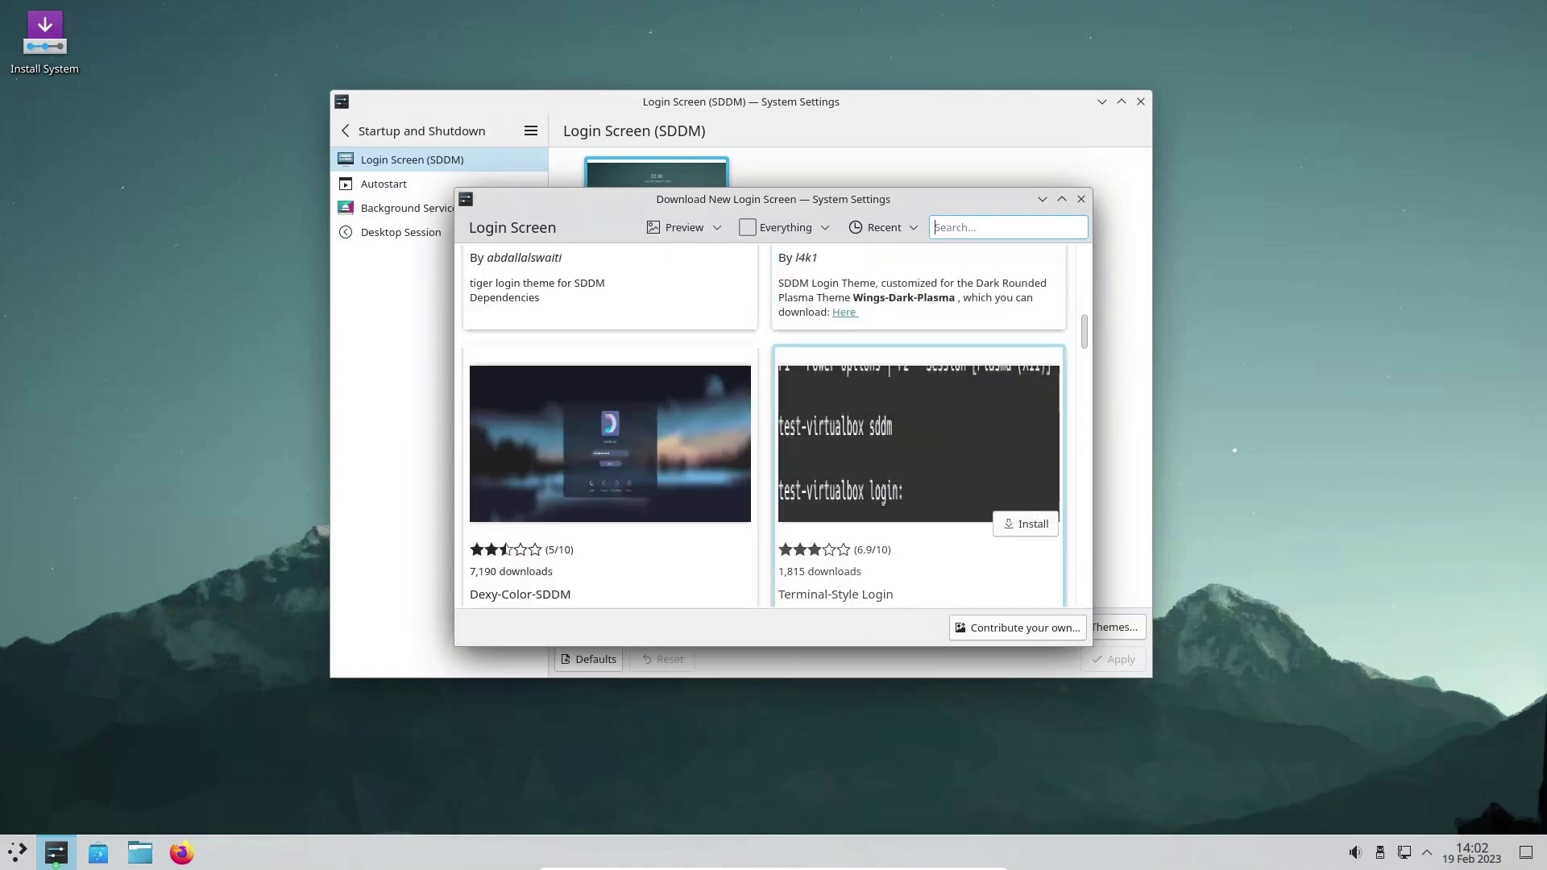
scroll(919, 387, down, 8)
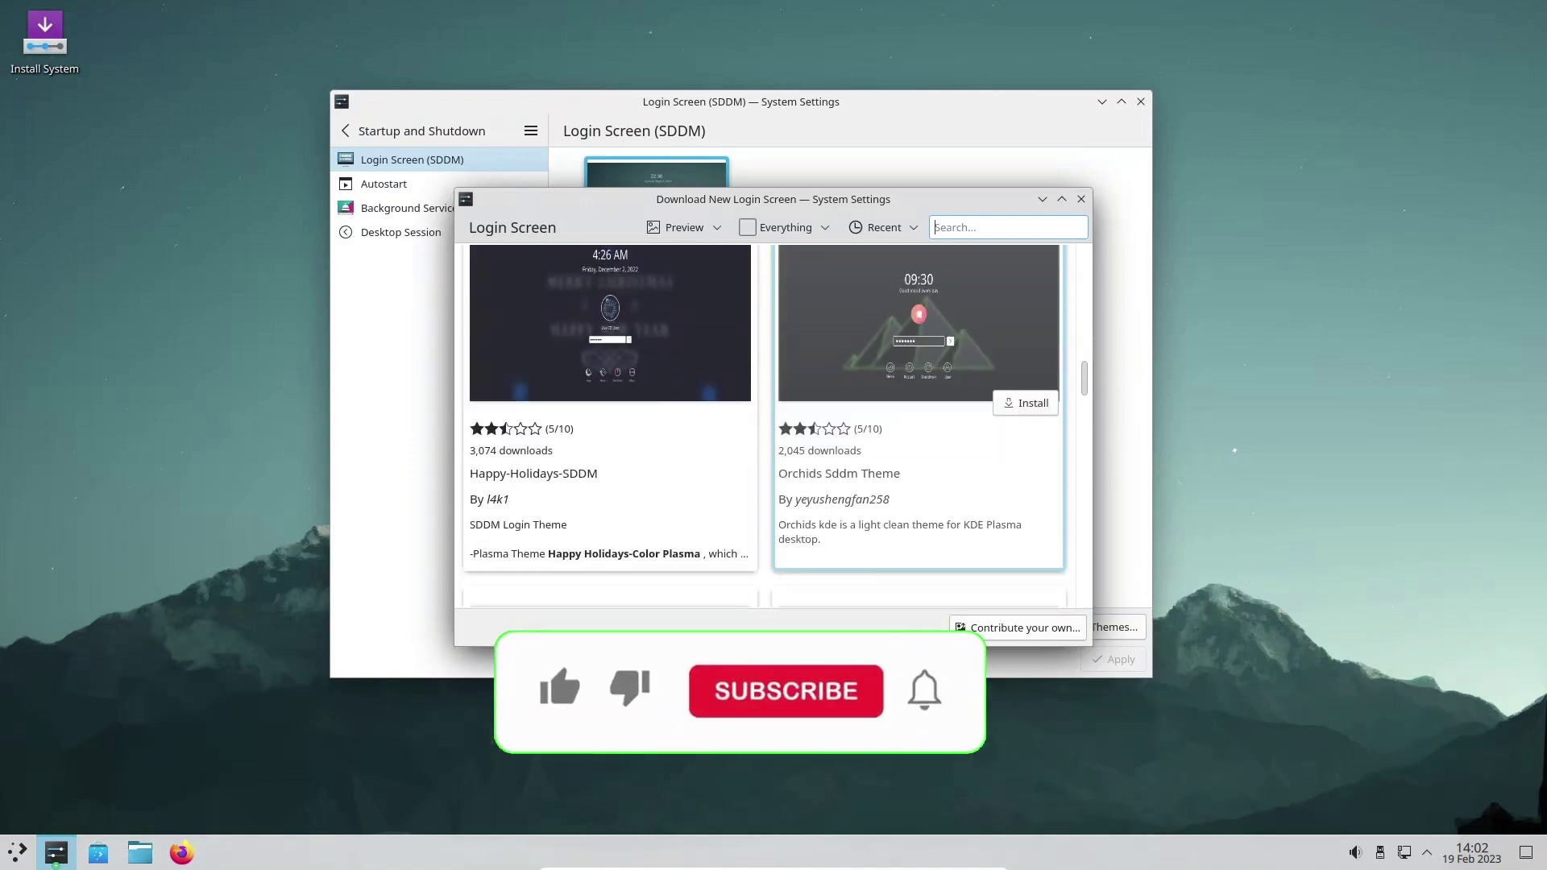
scroll(919, 387, down, 1)
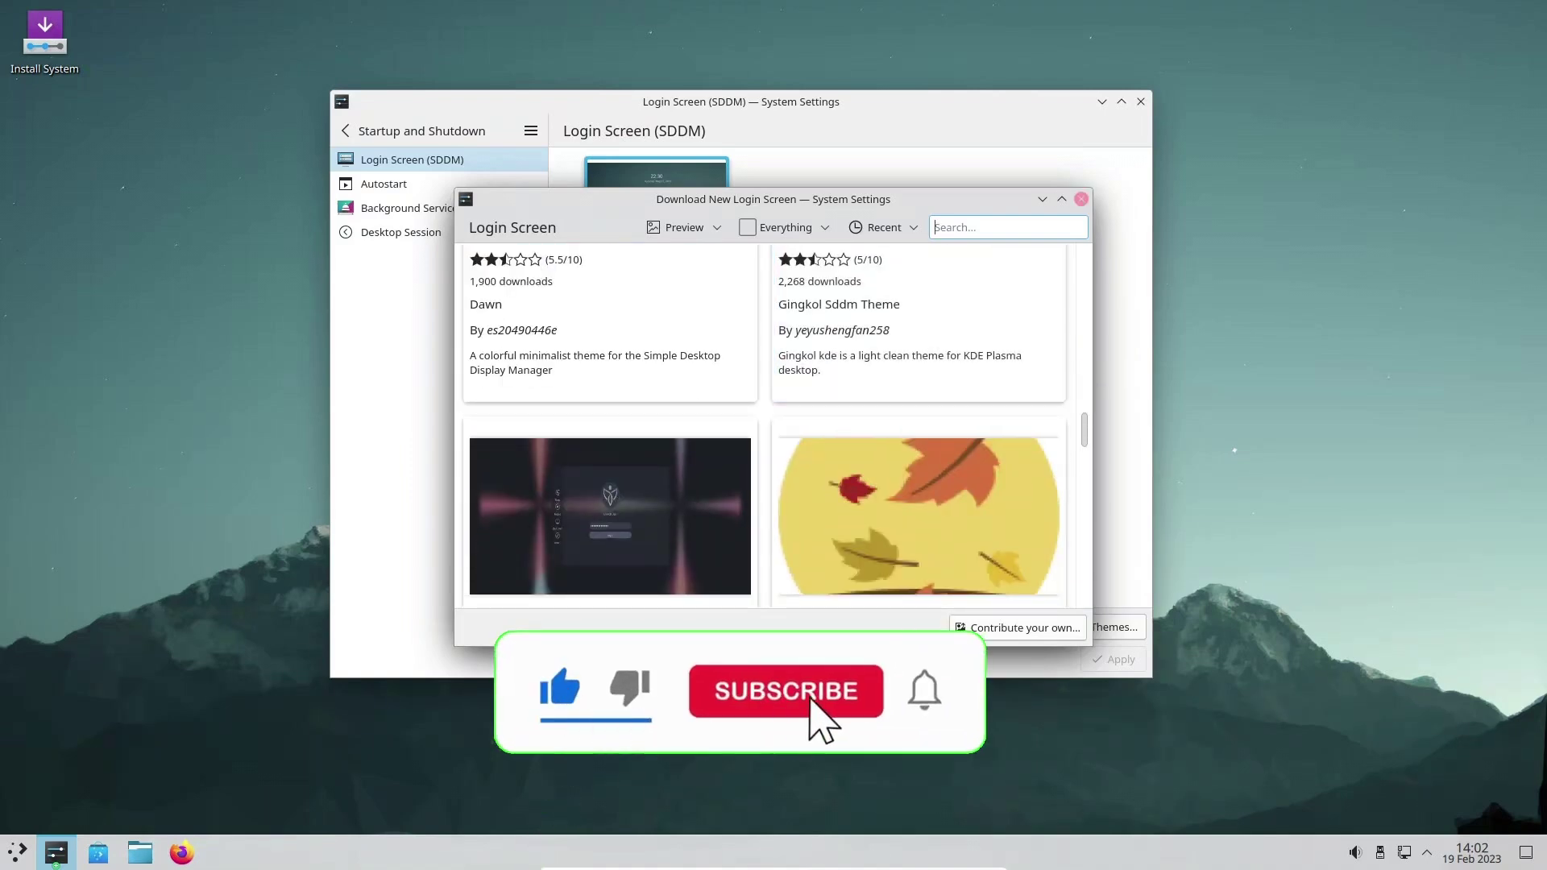
click(1081, 199)
Step: View the Autostart page, the full Background Services list and the Desktop Session page of Startup and Shutdown
click(439, 185)
click(439, 210)
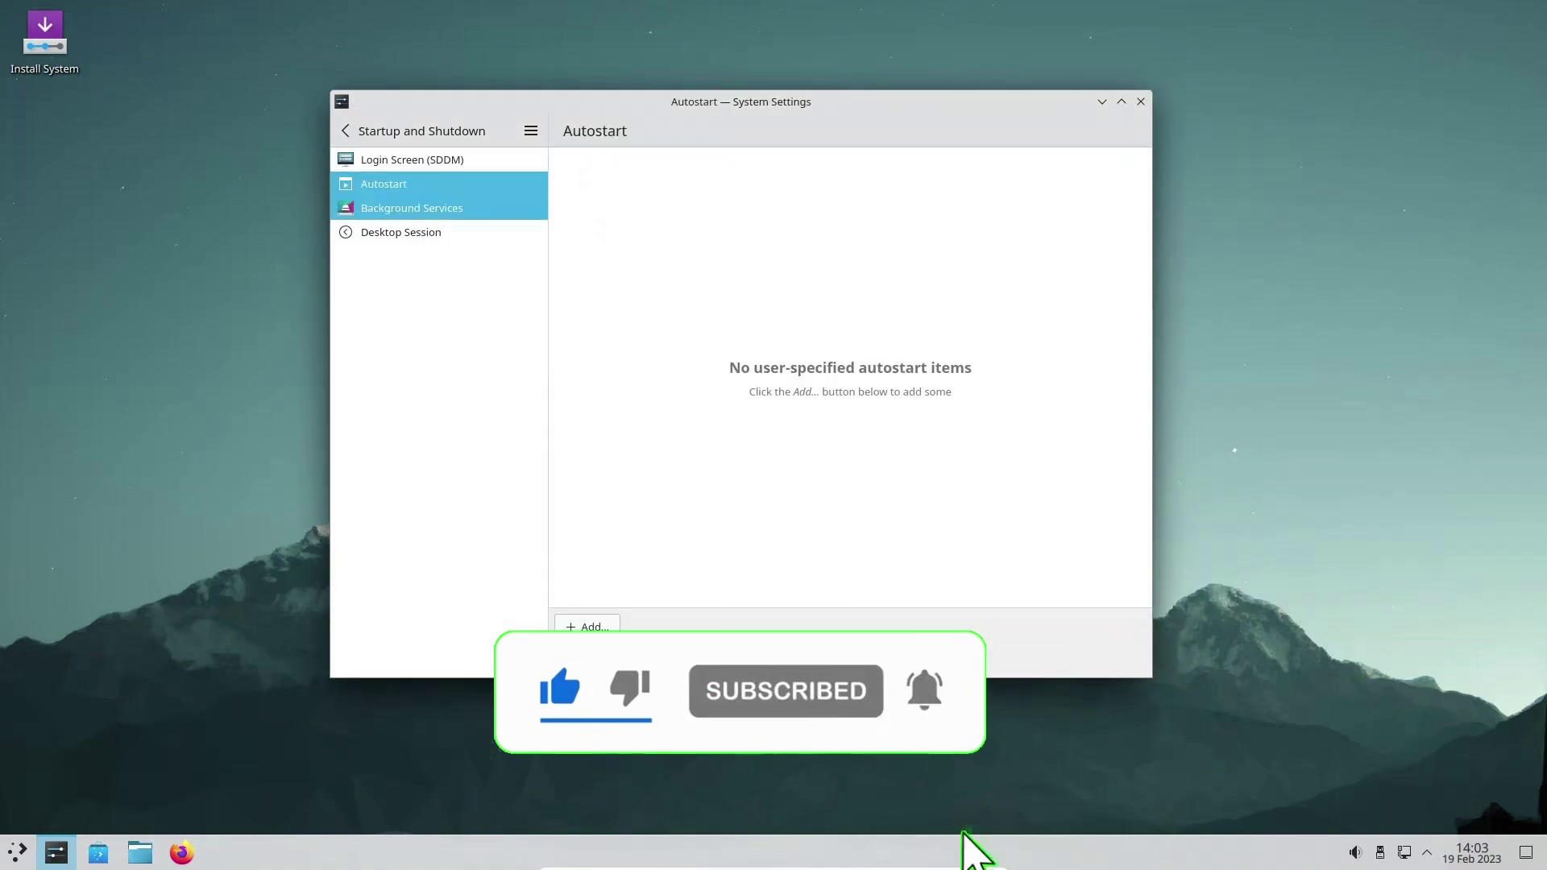
scroll(842, 367, down, 3)
scroll(842, 375, down, 12)
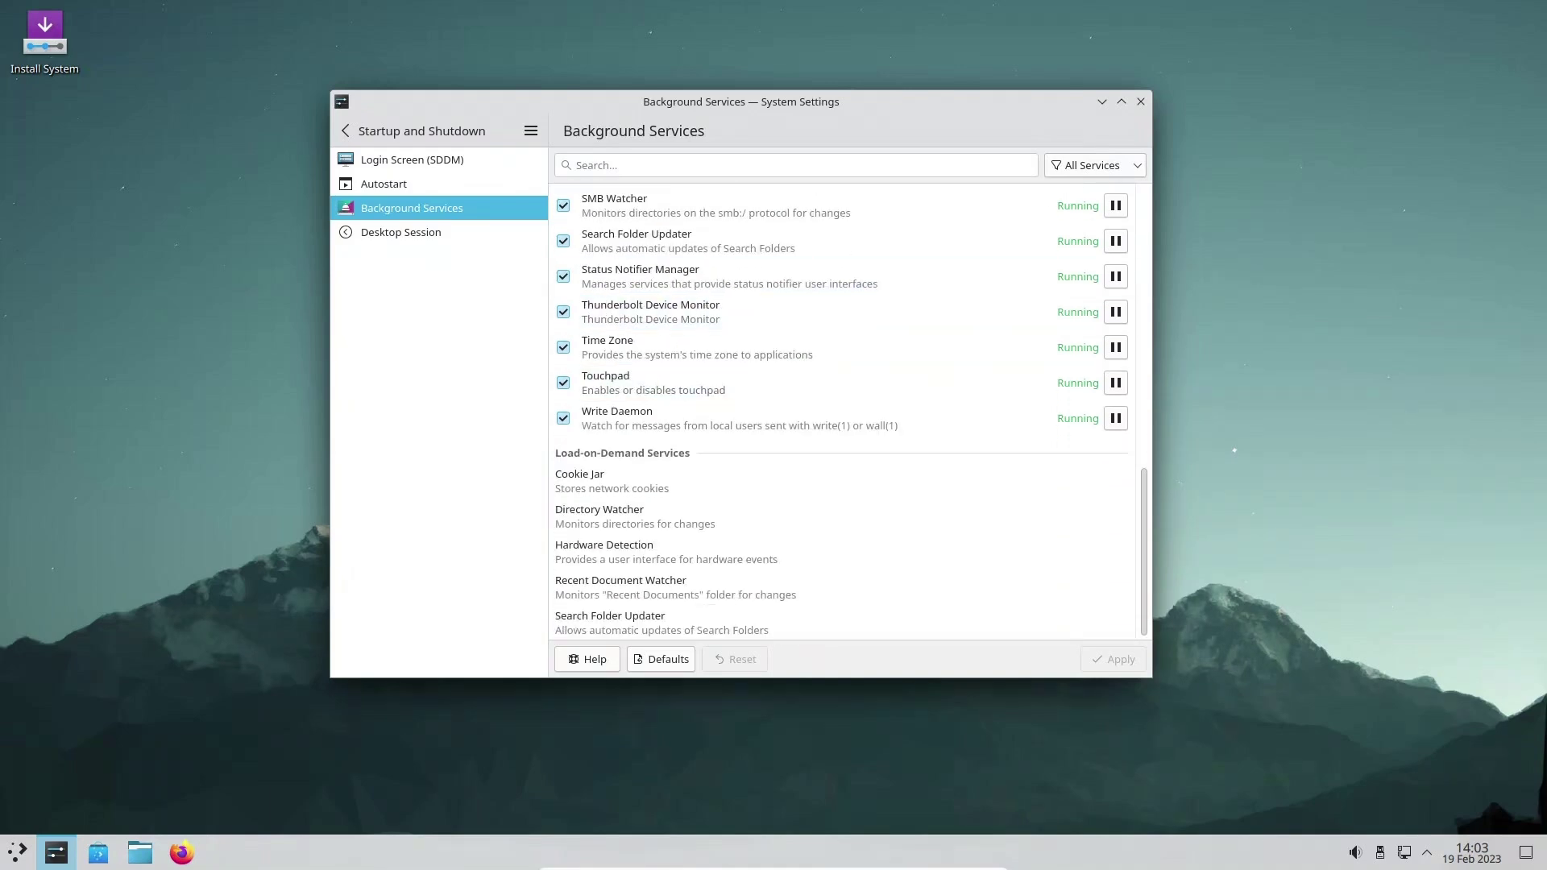
click(439, 232)
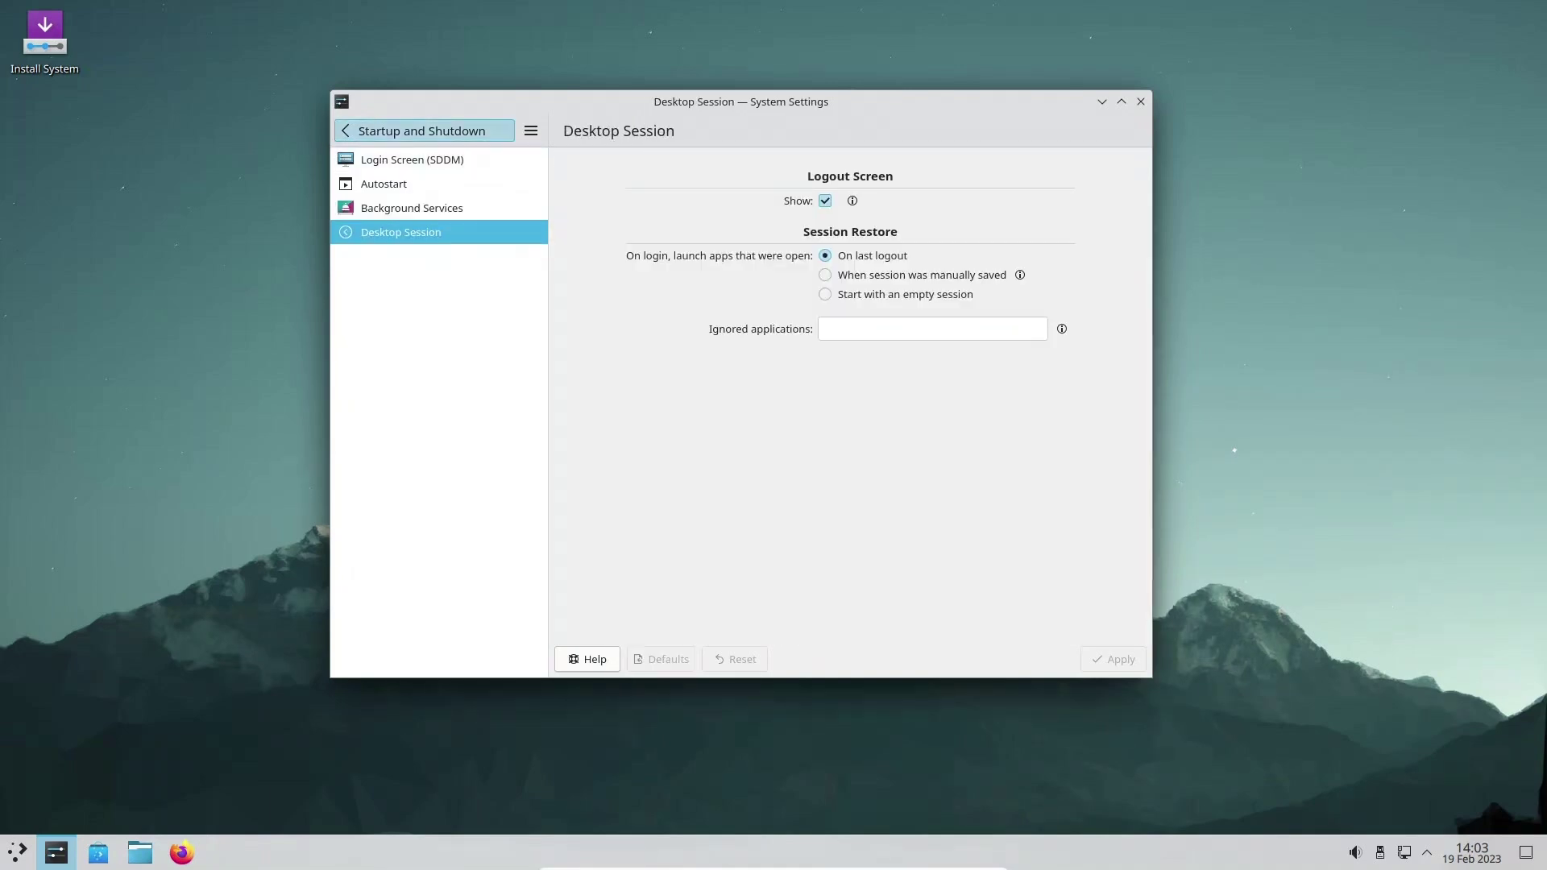
Step: View the File Search page of the Search settings and look through the whole Plasma Search plugin list
click(345, 130)
click(378, 308)
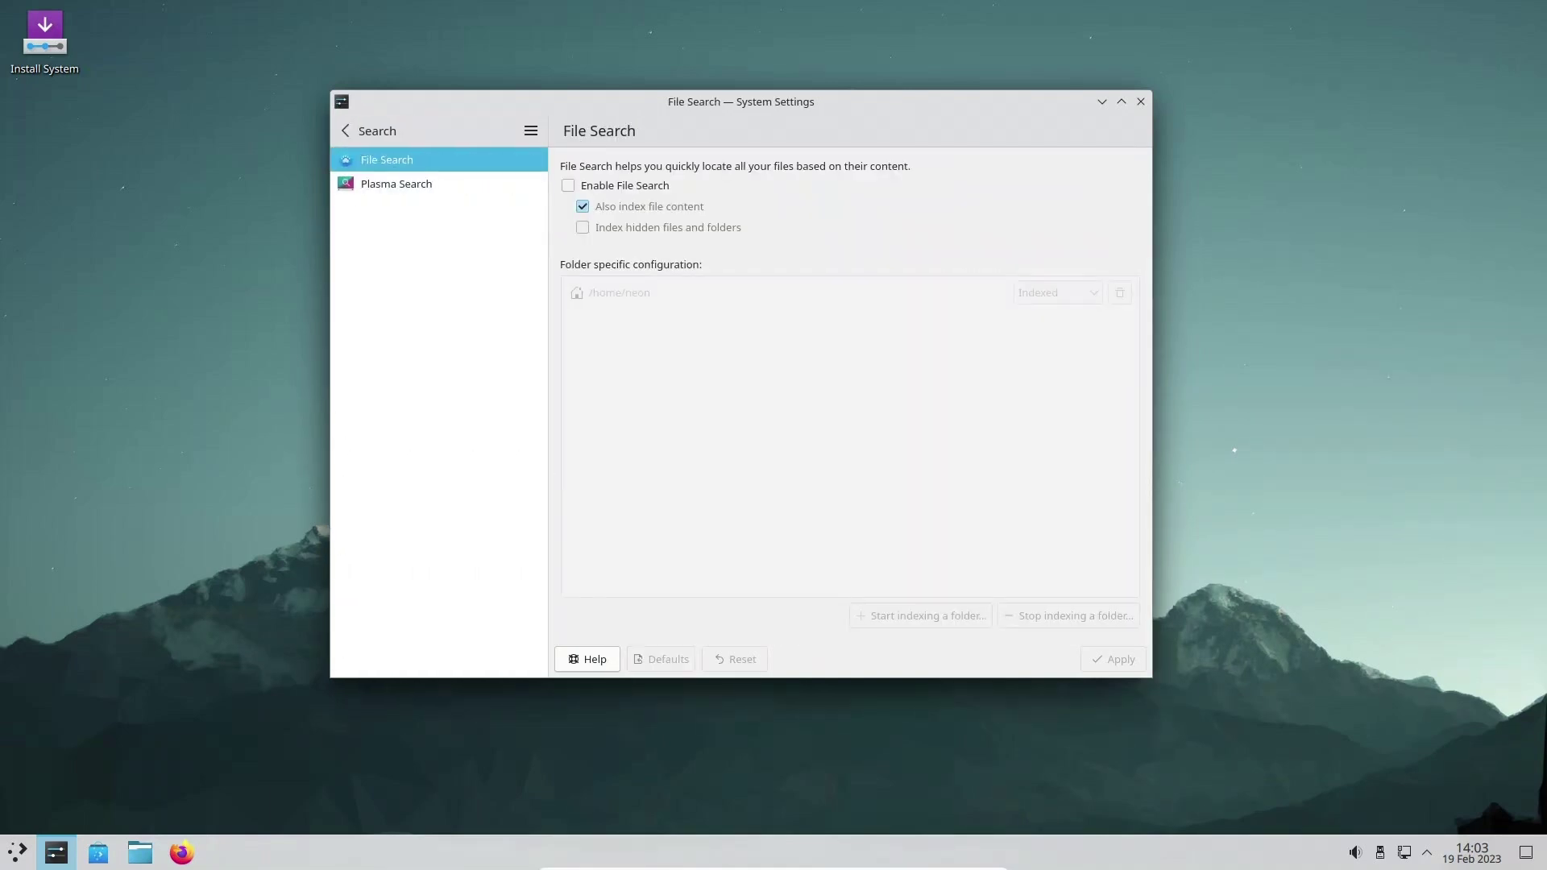
click(439, 183)
scroll(842, 403, down, 3)
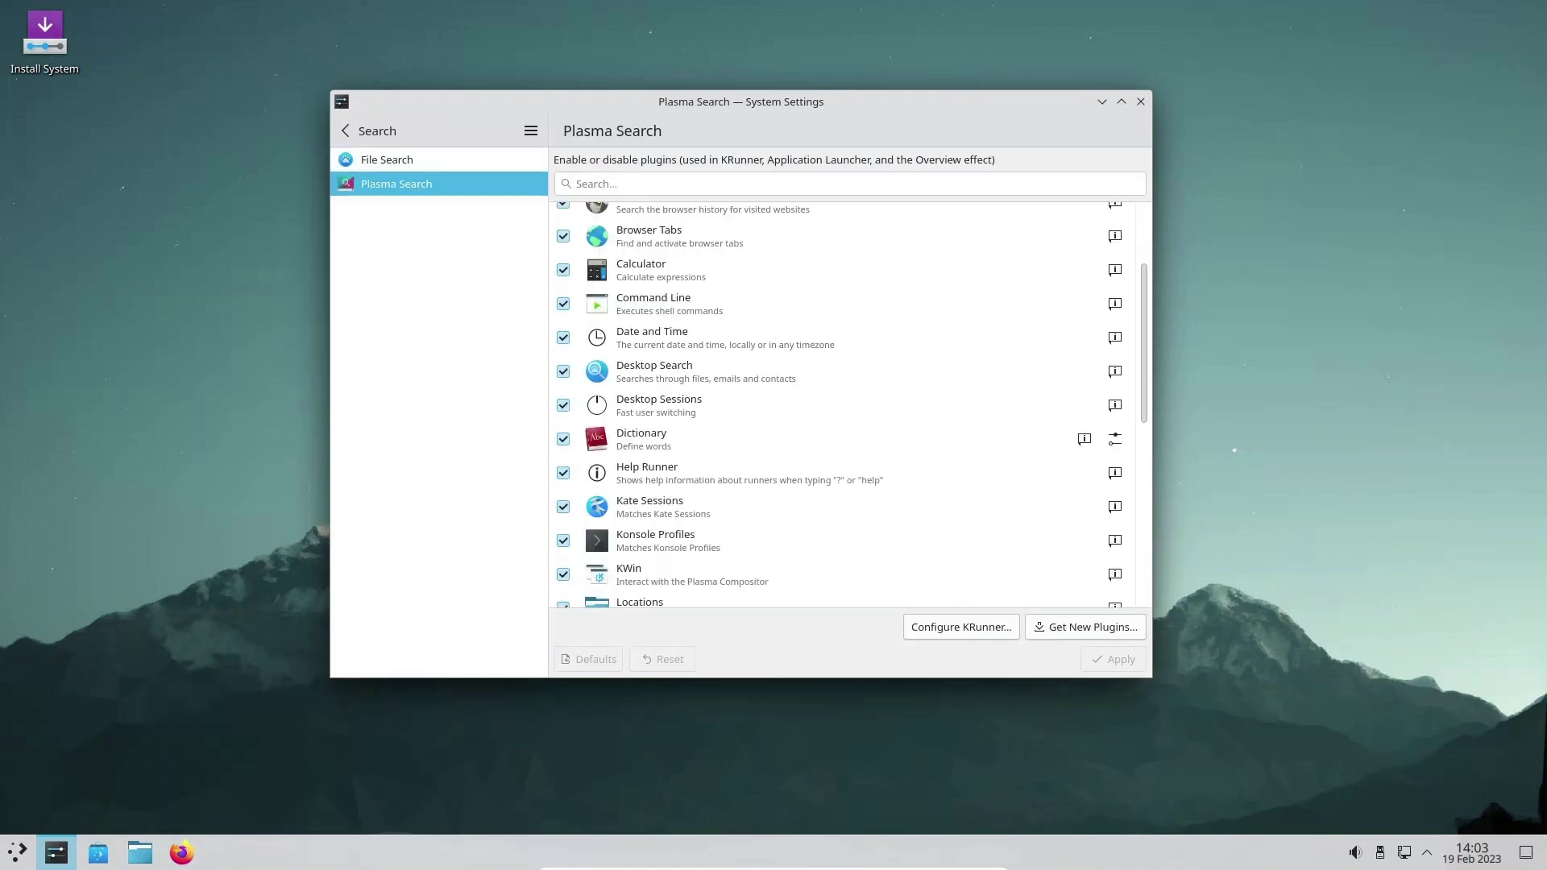
scroll(846, 403, down, 10)
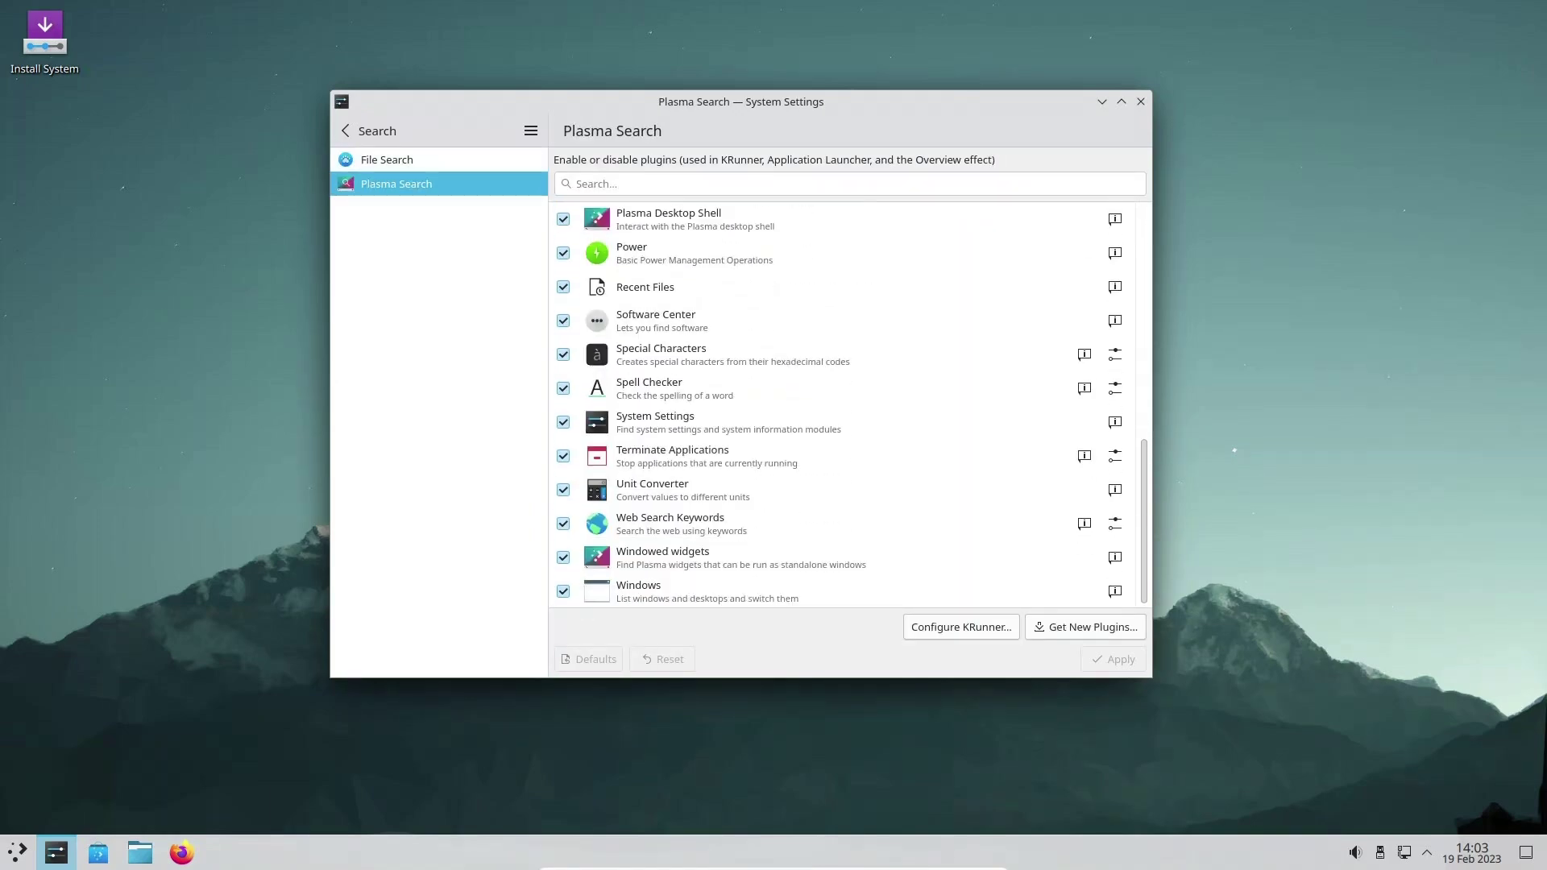
Step: View the Notifications and Users pages of the Personalization settings
click(347, 130)
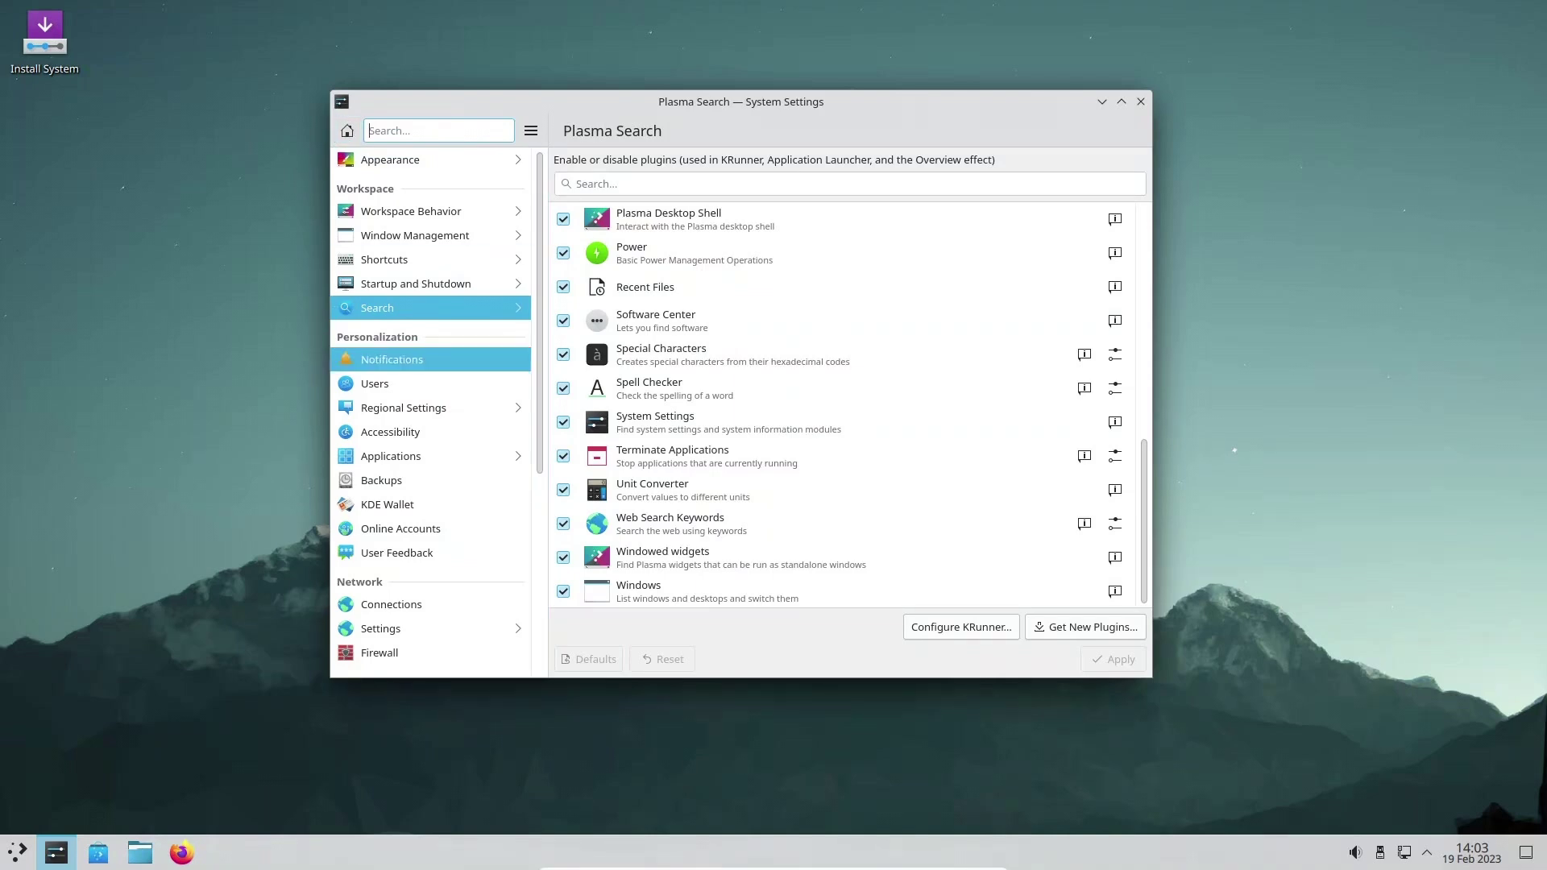
click(391, 359)
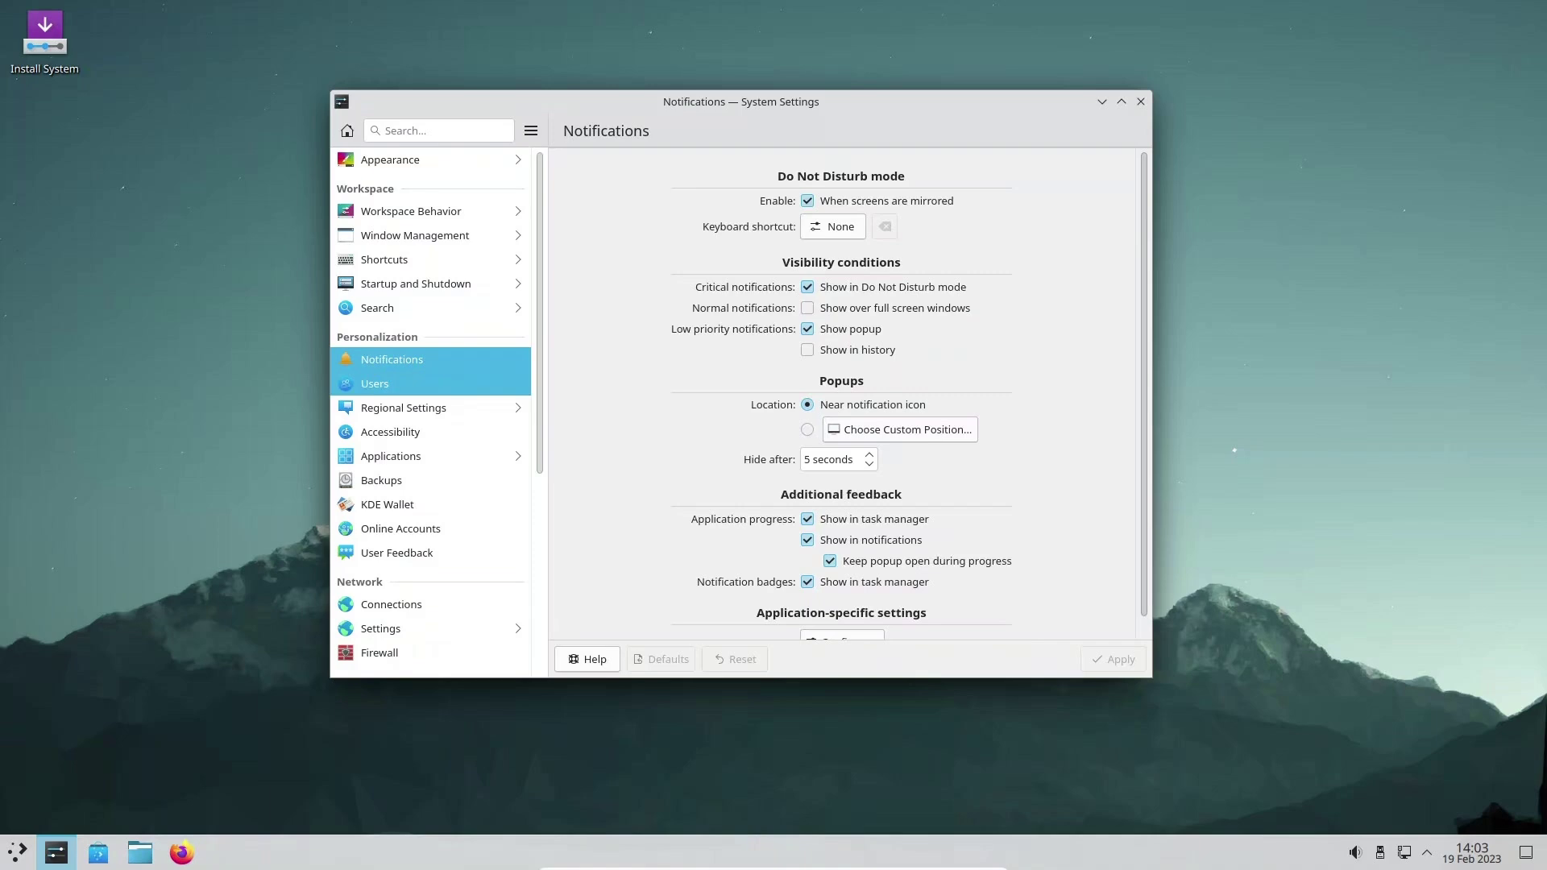
click(375, 384)
Step: View the Region & Language, Spell Check and Date & Time pages of the Regional Settings, including the spell-check language list
click(403, 408)
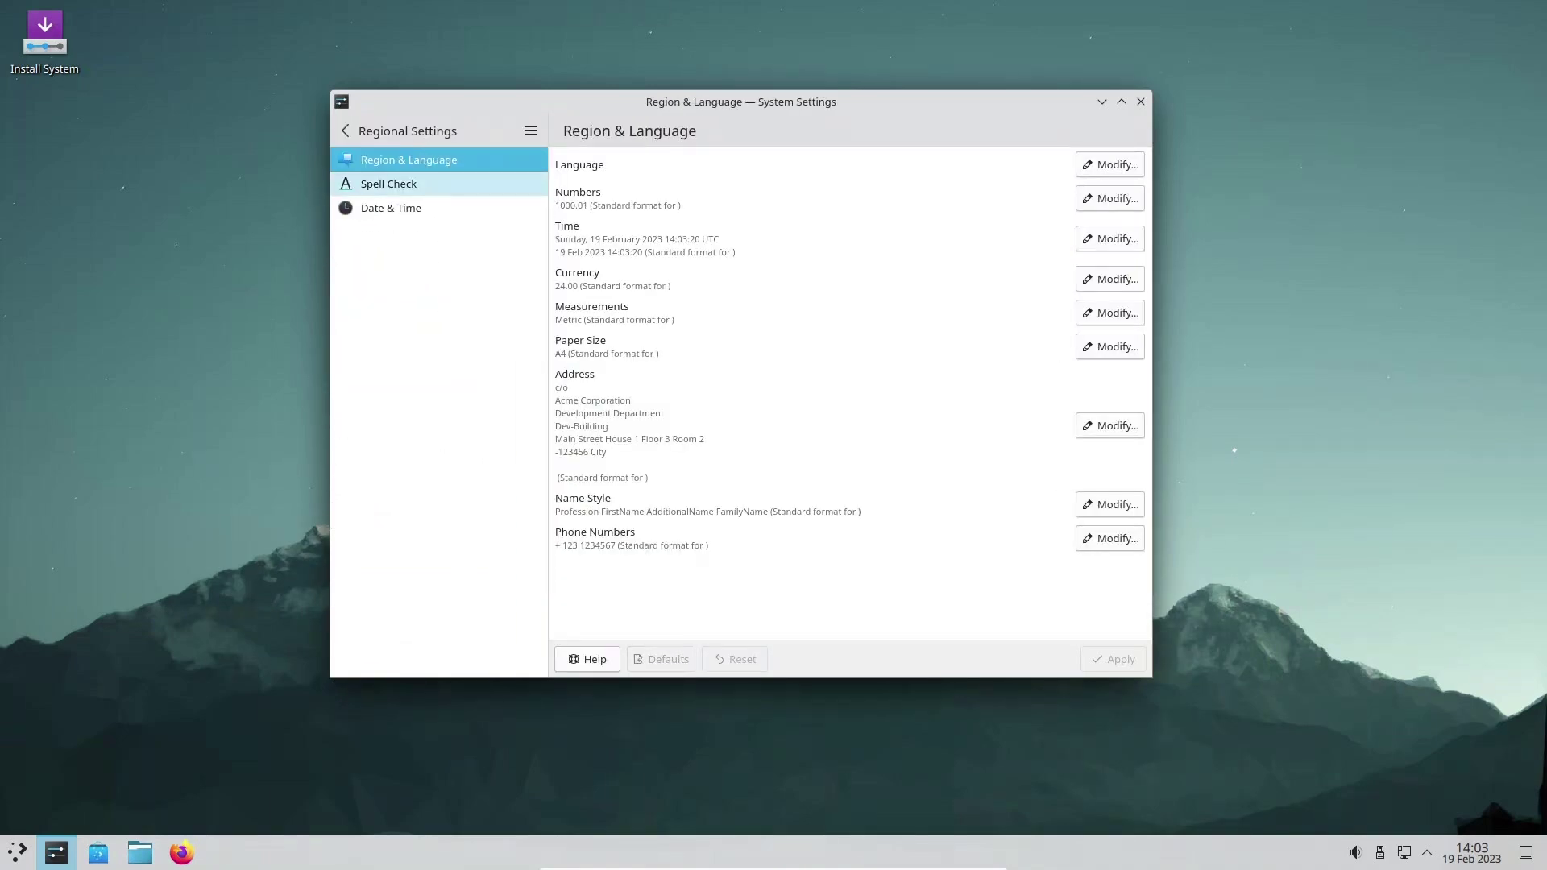
click(389, 184)
scroll(685, 283, down, 6)
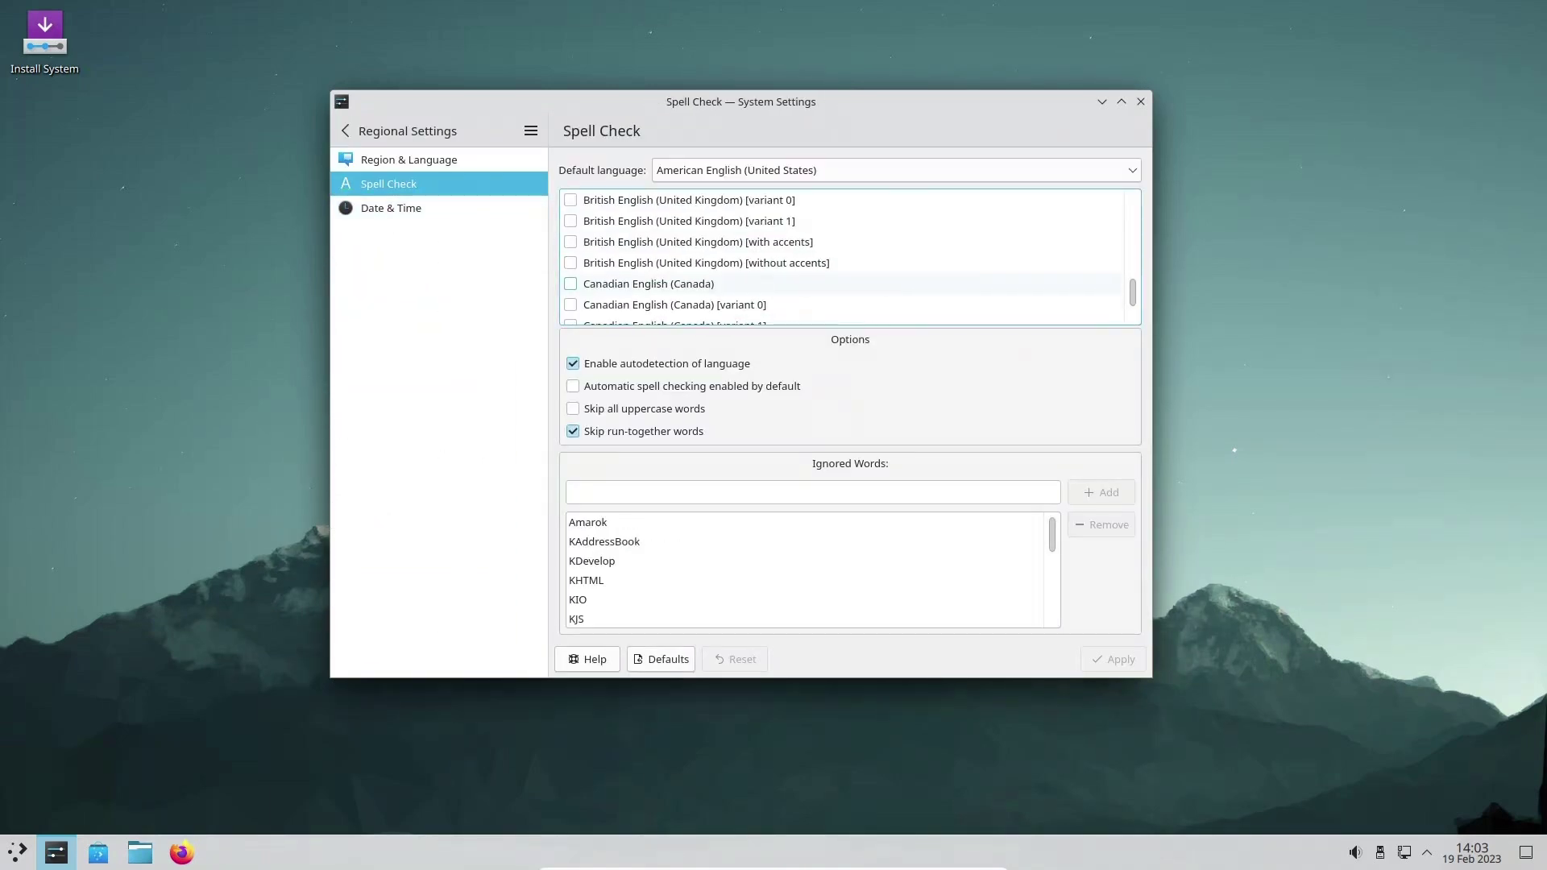
click(391, 208)
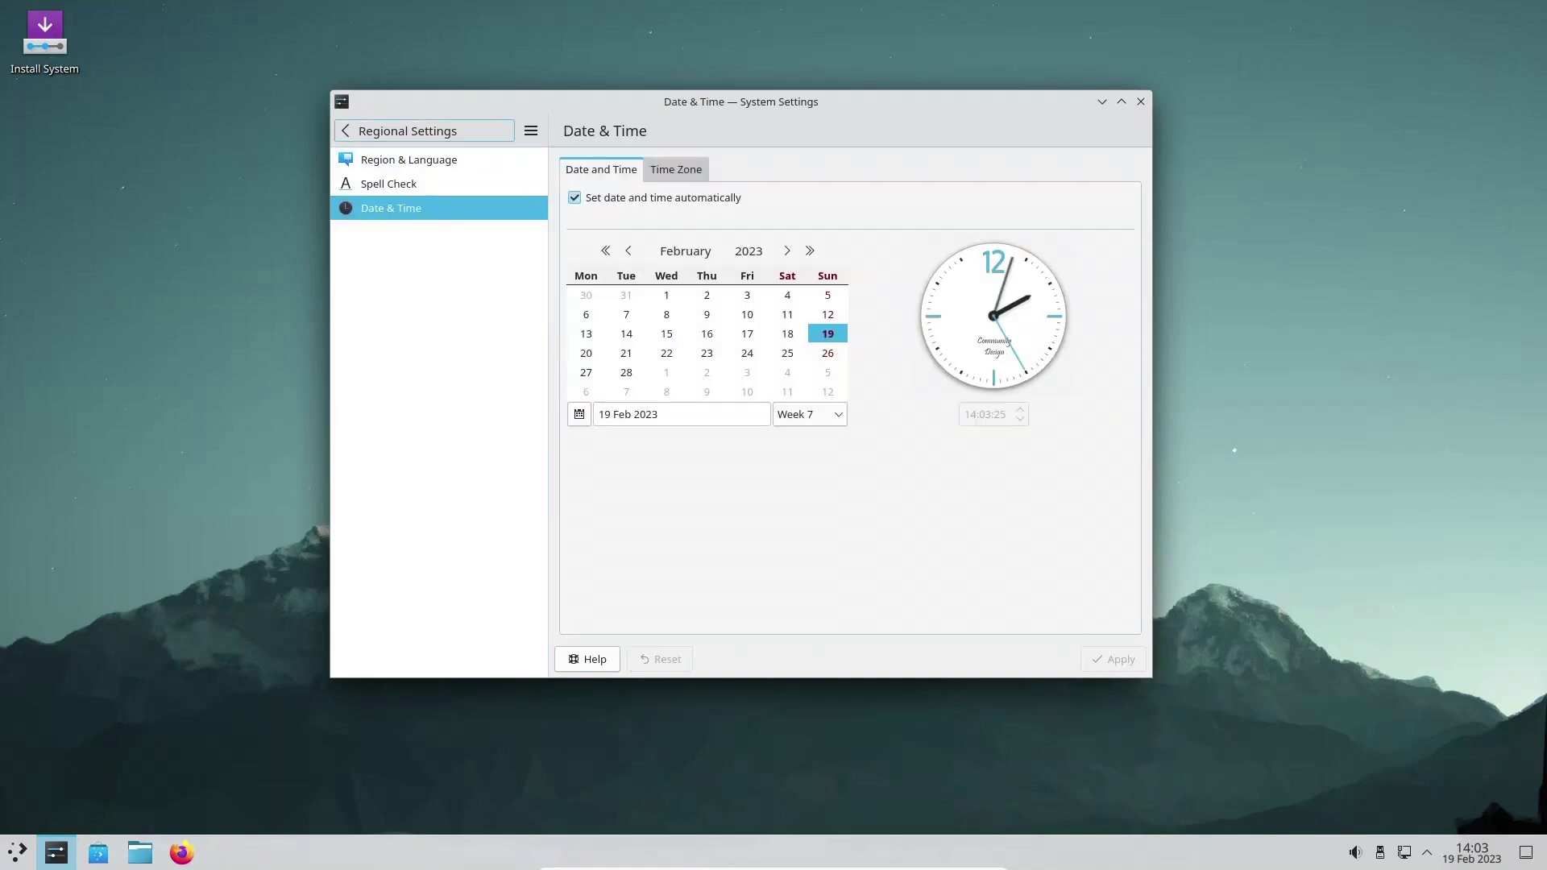
Step: Open the Accessibility settings and view the Bell and Mouse Navigation options
click(345, 131)
click(390, 432)
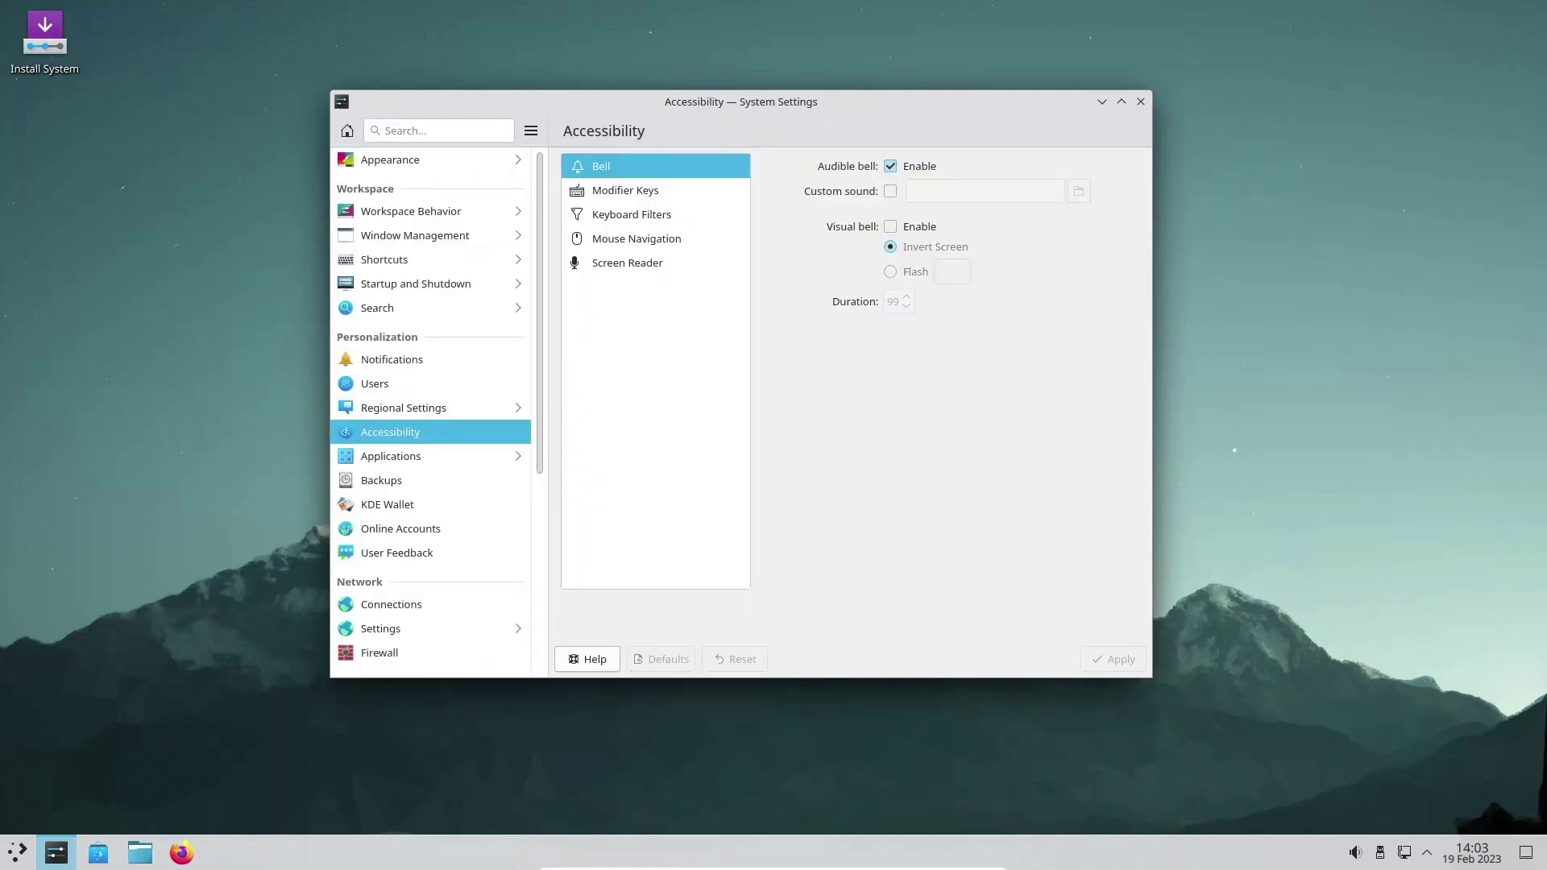
click(636, 238)
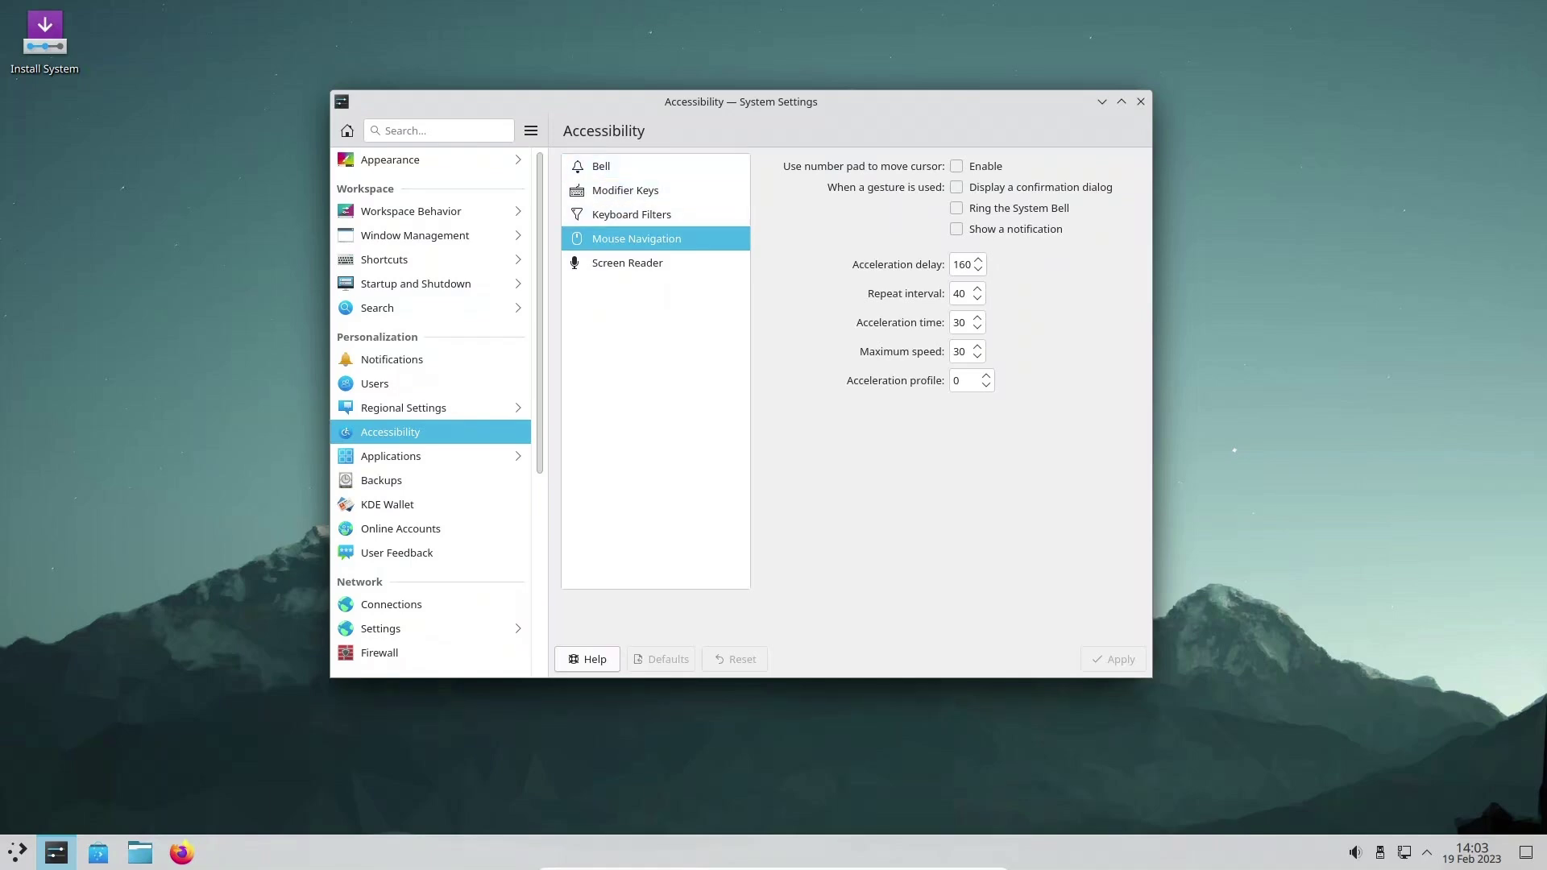
Step: View the Bell, Modifier Keys and Keyboard Filters options of the Accessibility settings
click(601, 166)
click(625, 190)
click(632, 214)
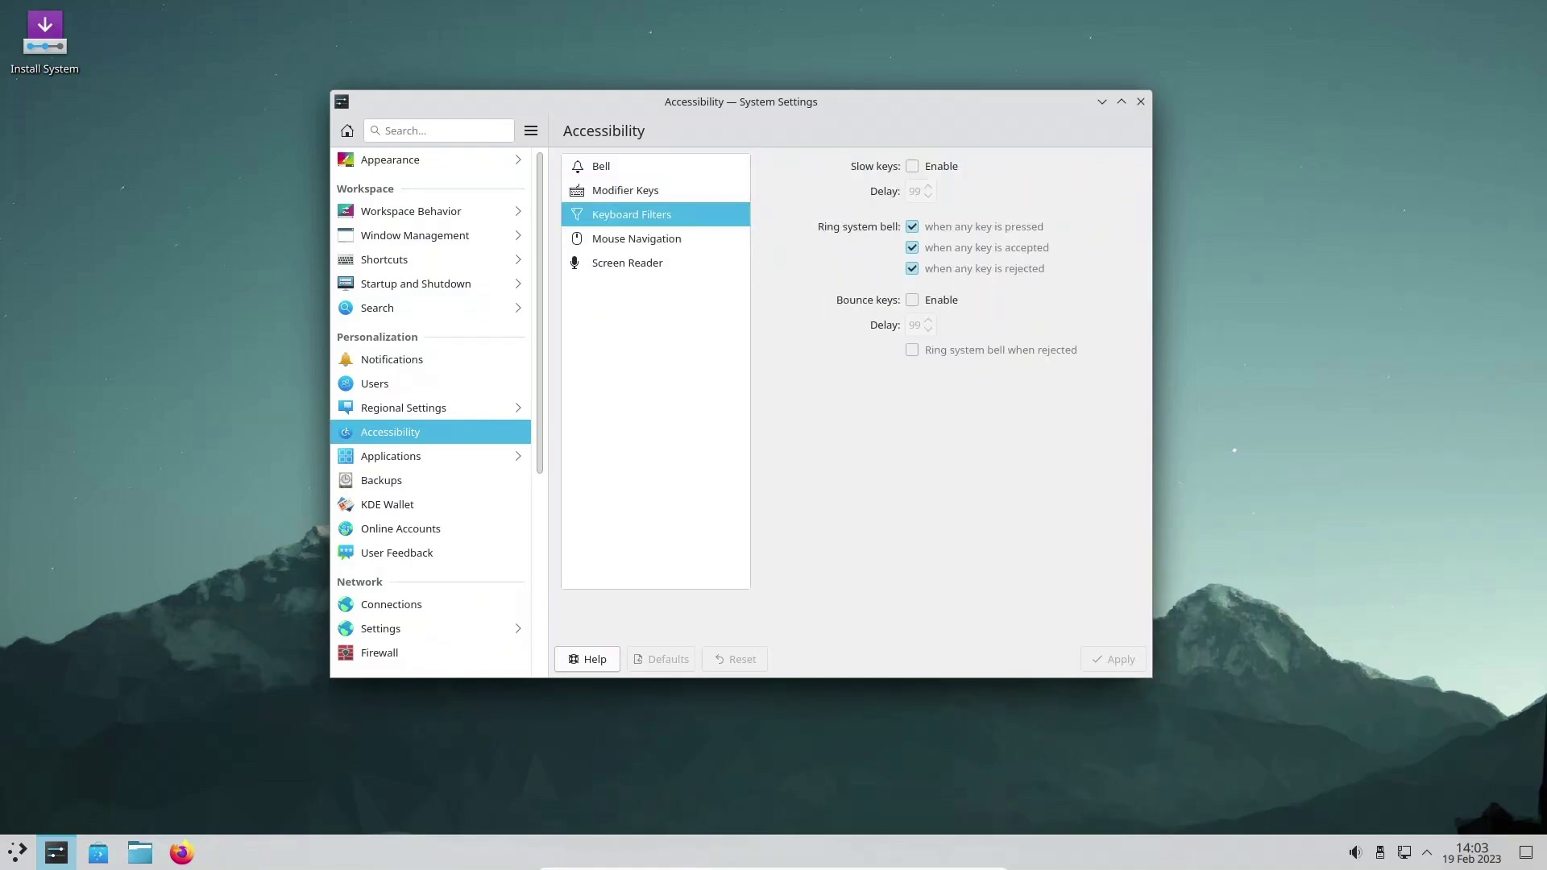
Step: View the File Associations, Locations, Default Applications and Flatpak Permission Settings pages of the Applications settings
click(391, 456)
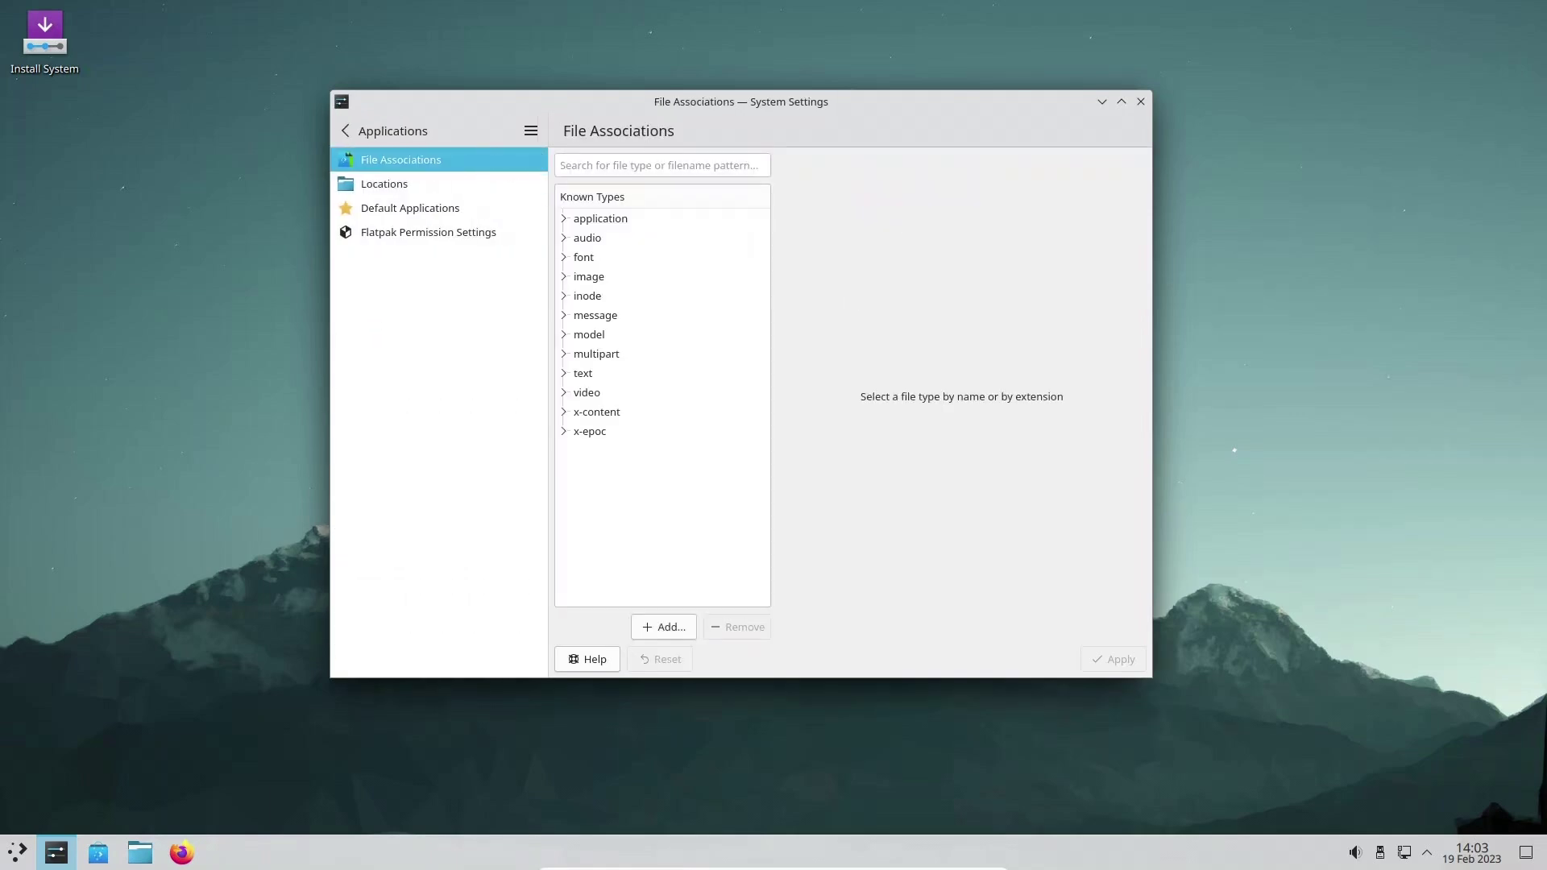
click(384, 184)
click(410, 208)
click(428, 232)
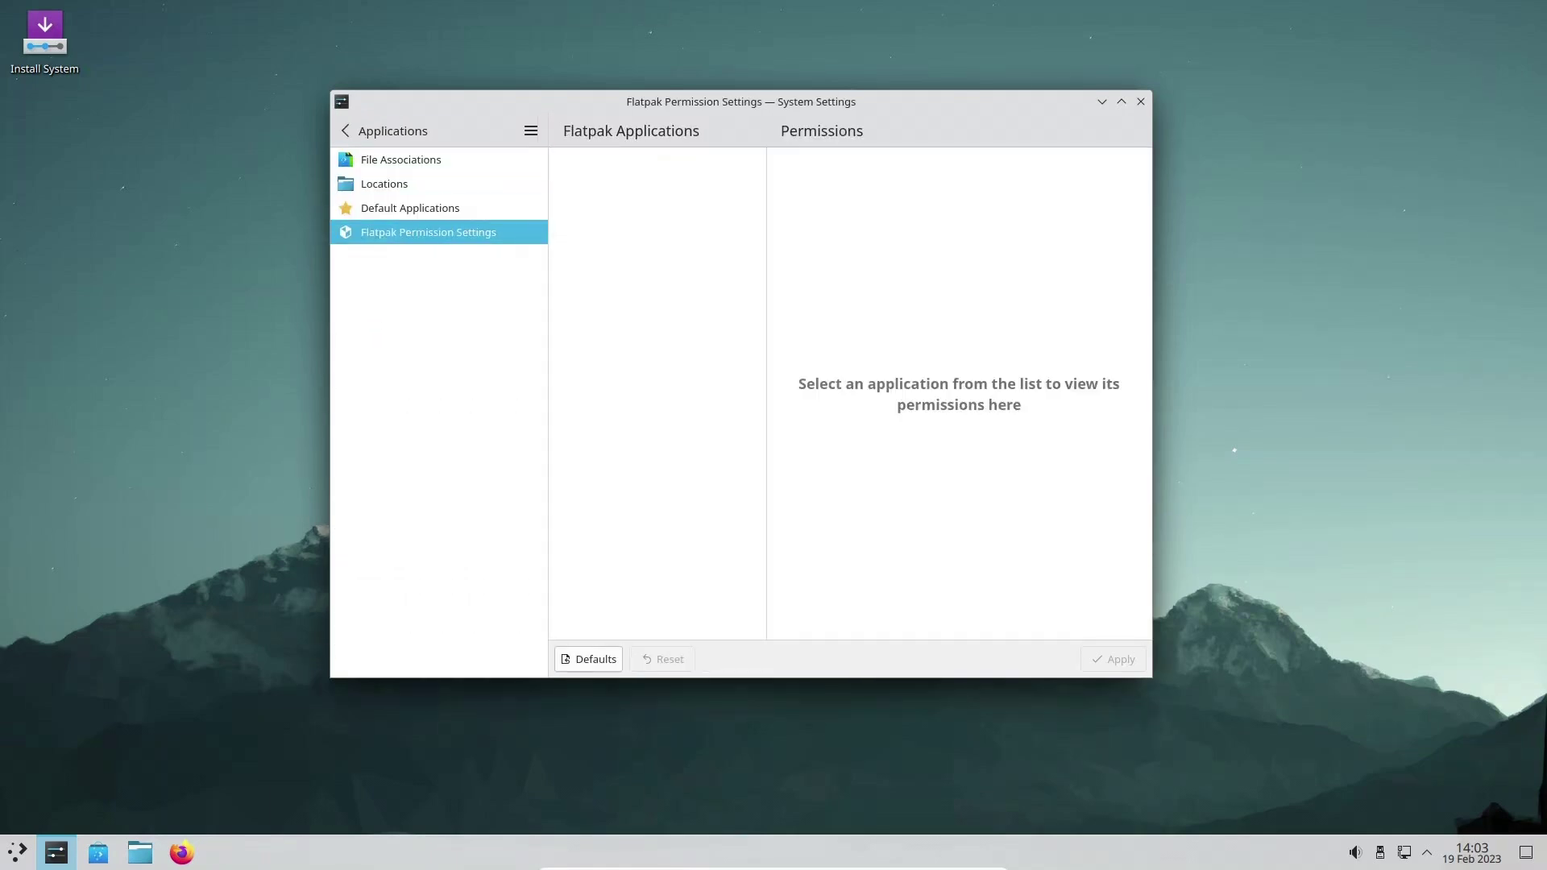
click(346, 131)
Step: View the Backups, KDE Wallet, Online Accounts and User Feedback pages of the Personalization settings
scroll(391, 407, down, 2)
click(381, 384)
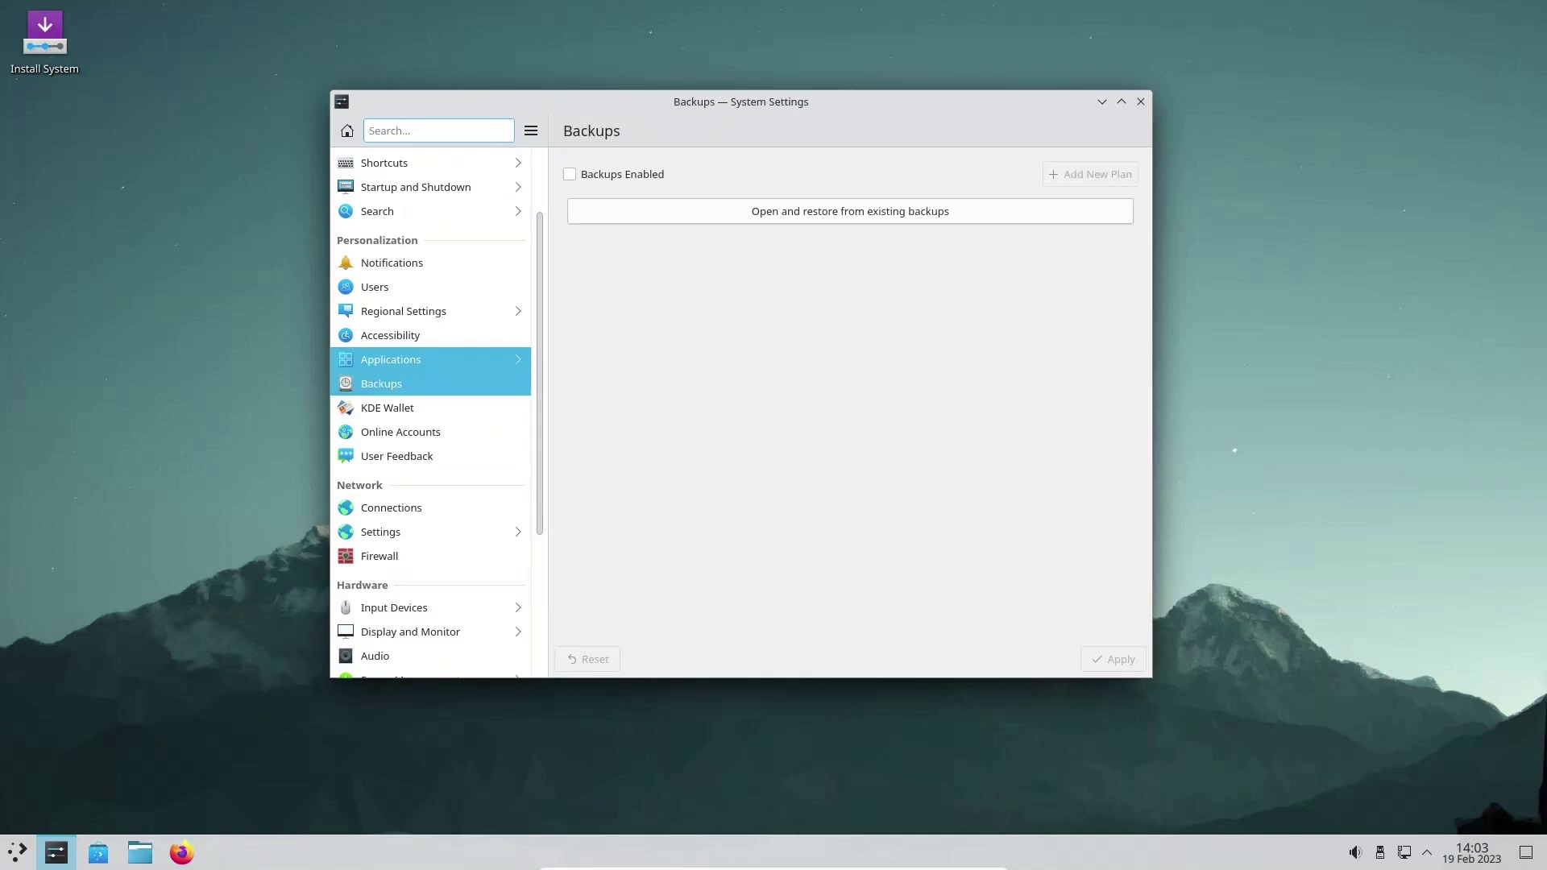
click(388, 408)
click(401, 432)
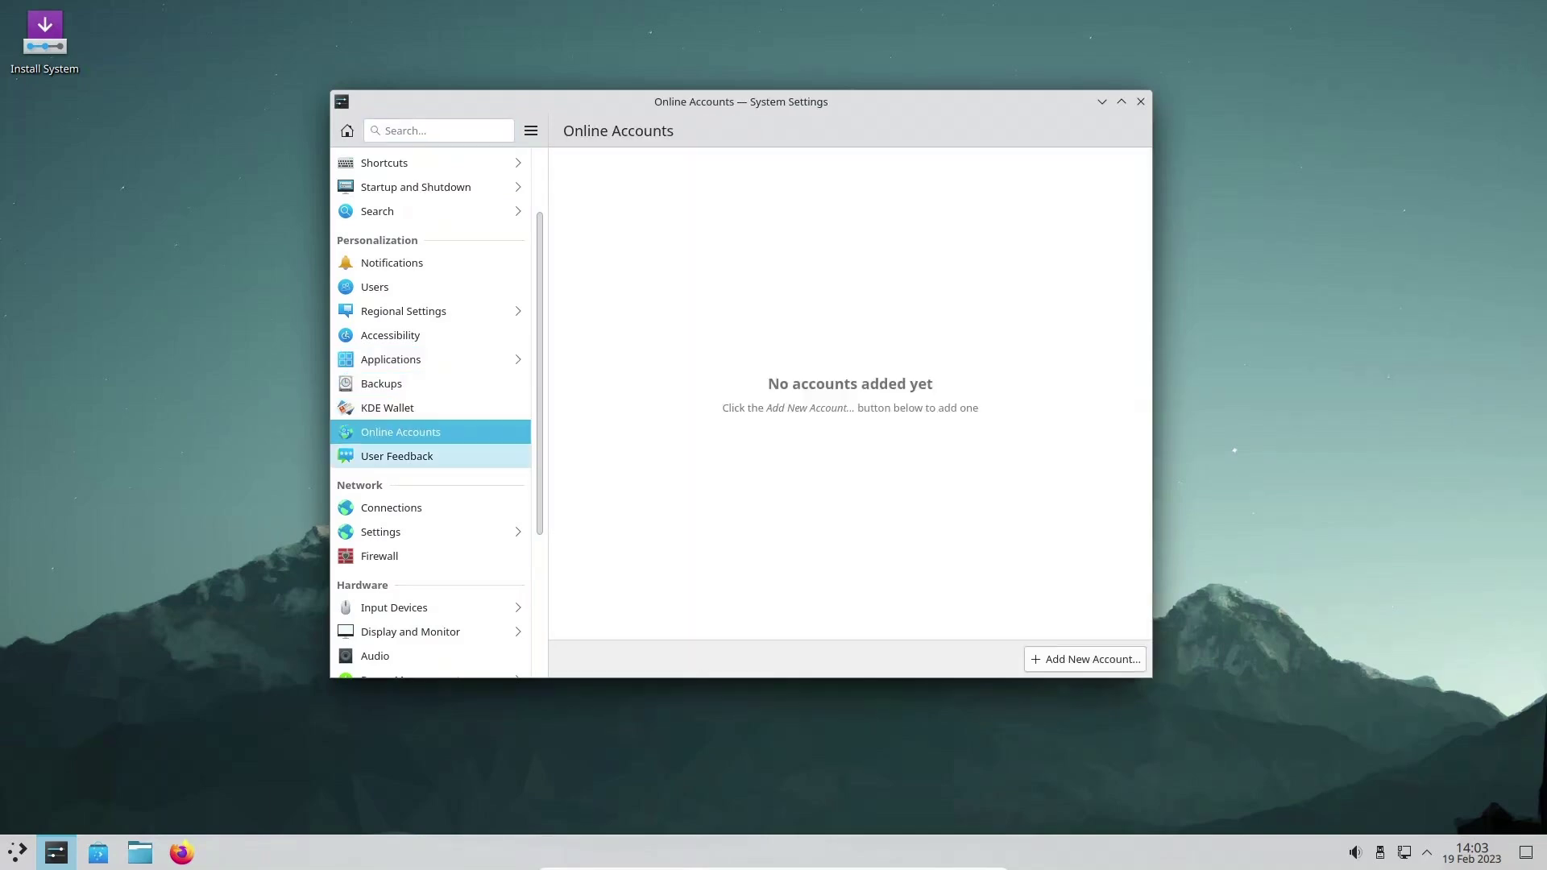
click(396, 456)
Step: View the network Connections page and the Proxy, Connection Preferences, SSL Preferences, Cookies and Windows Shares pages of the network Settings
scroll(397, 456, down, 1)
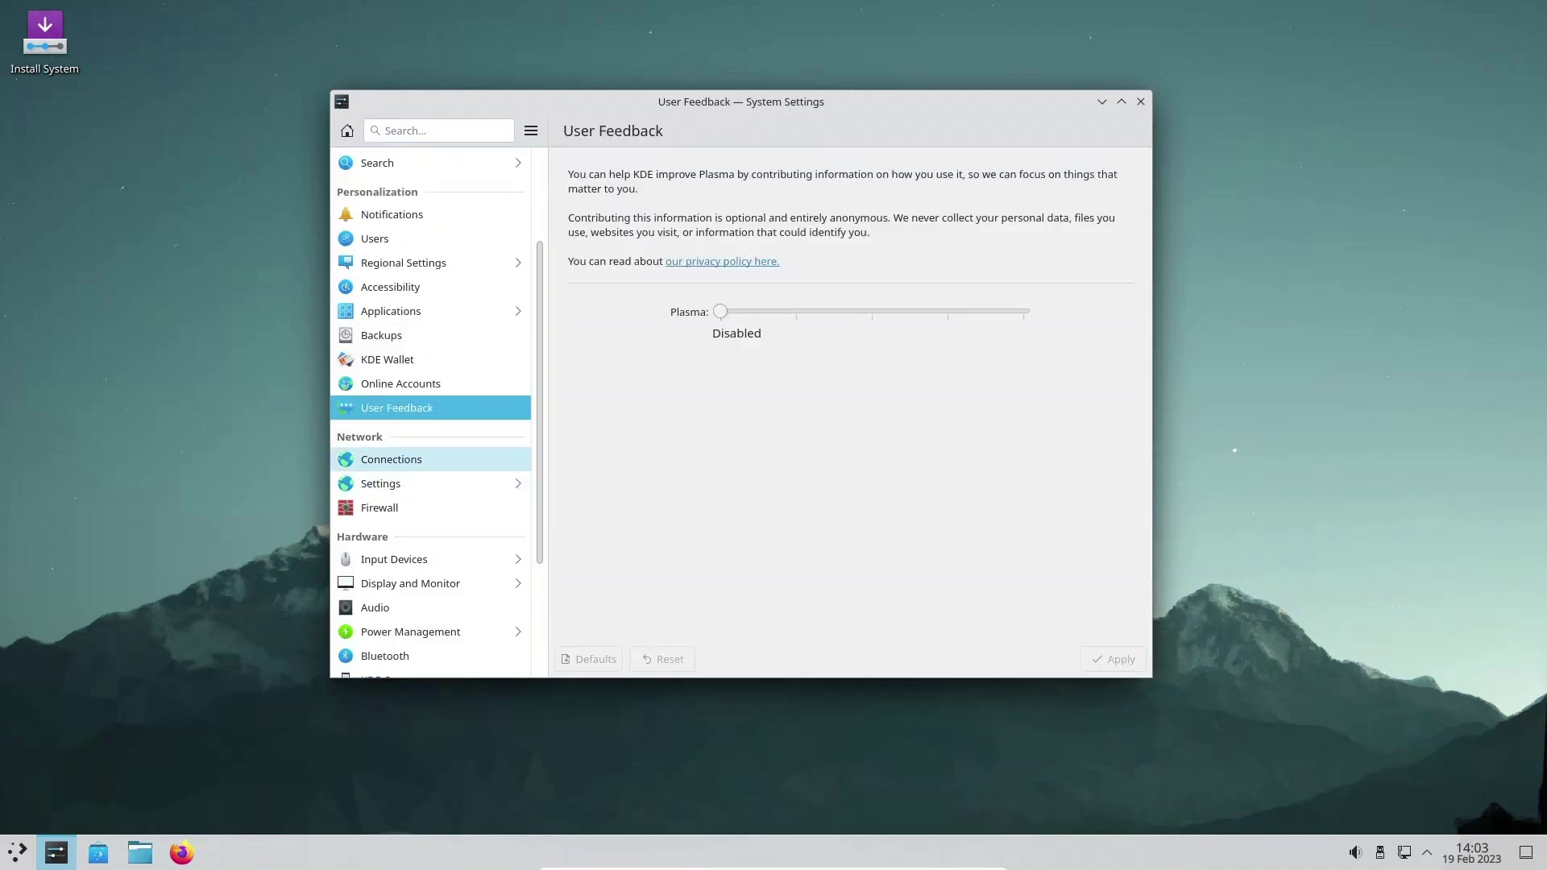
click(395, 458)
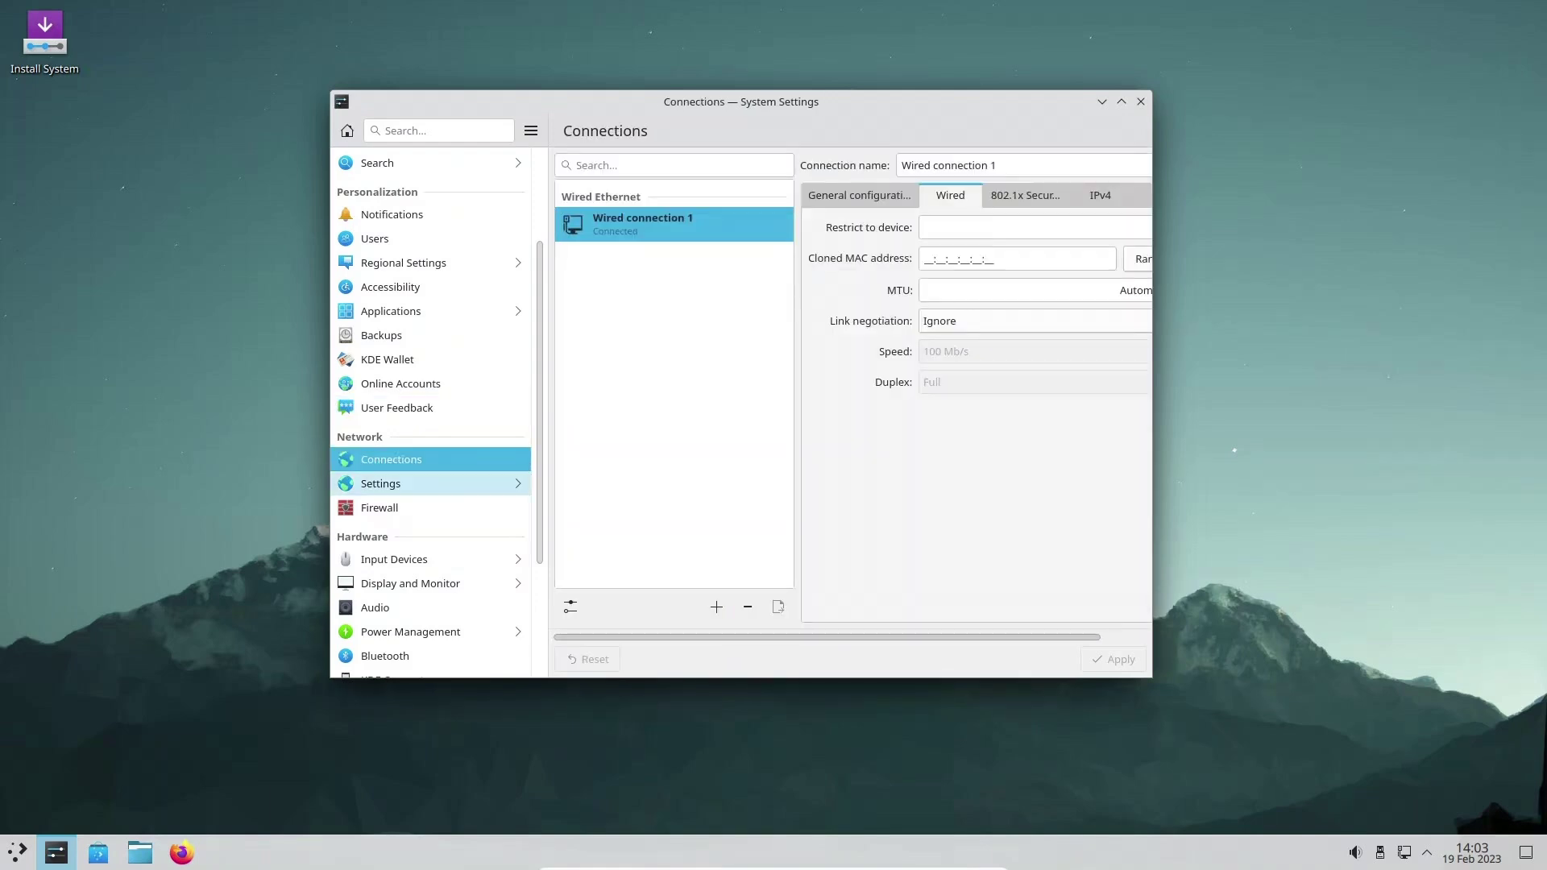
click(380, 483)
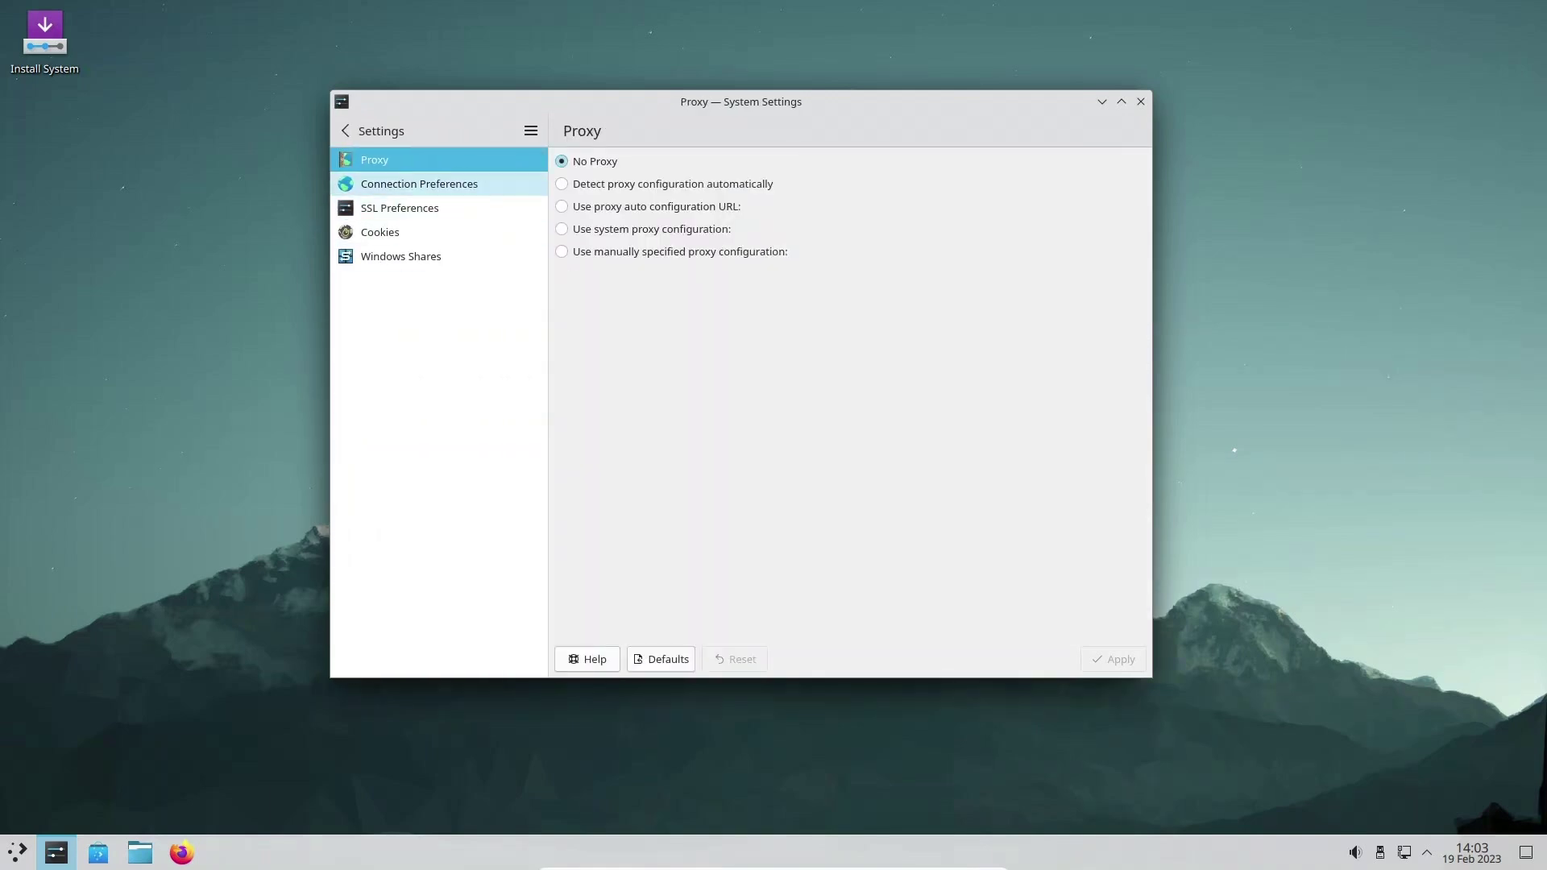
click(419, 183)
click(400, 208)
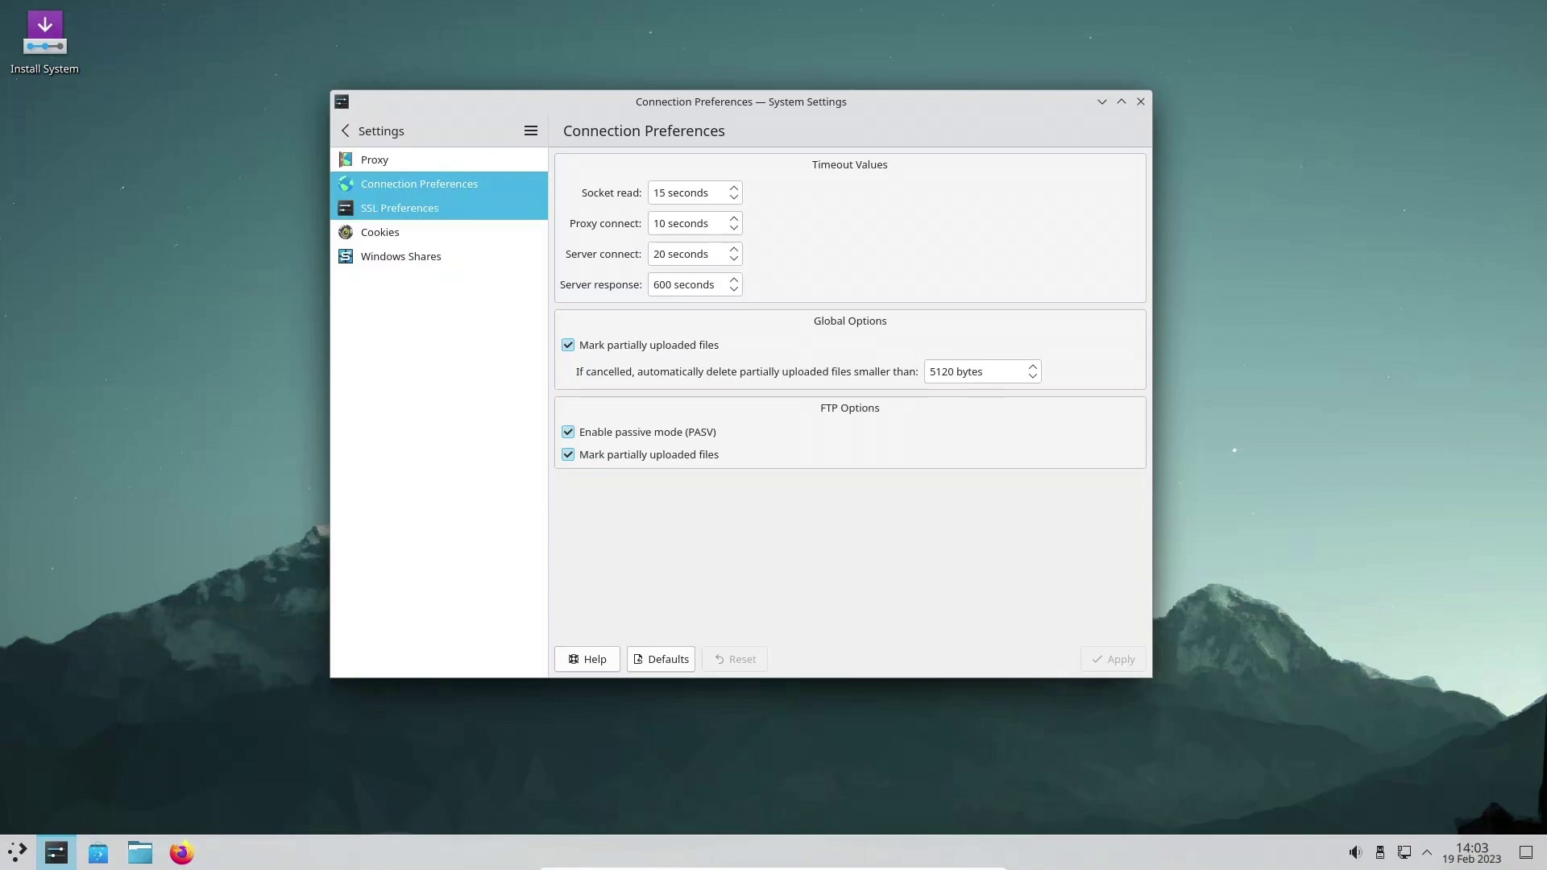
click(380, 232)
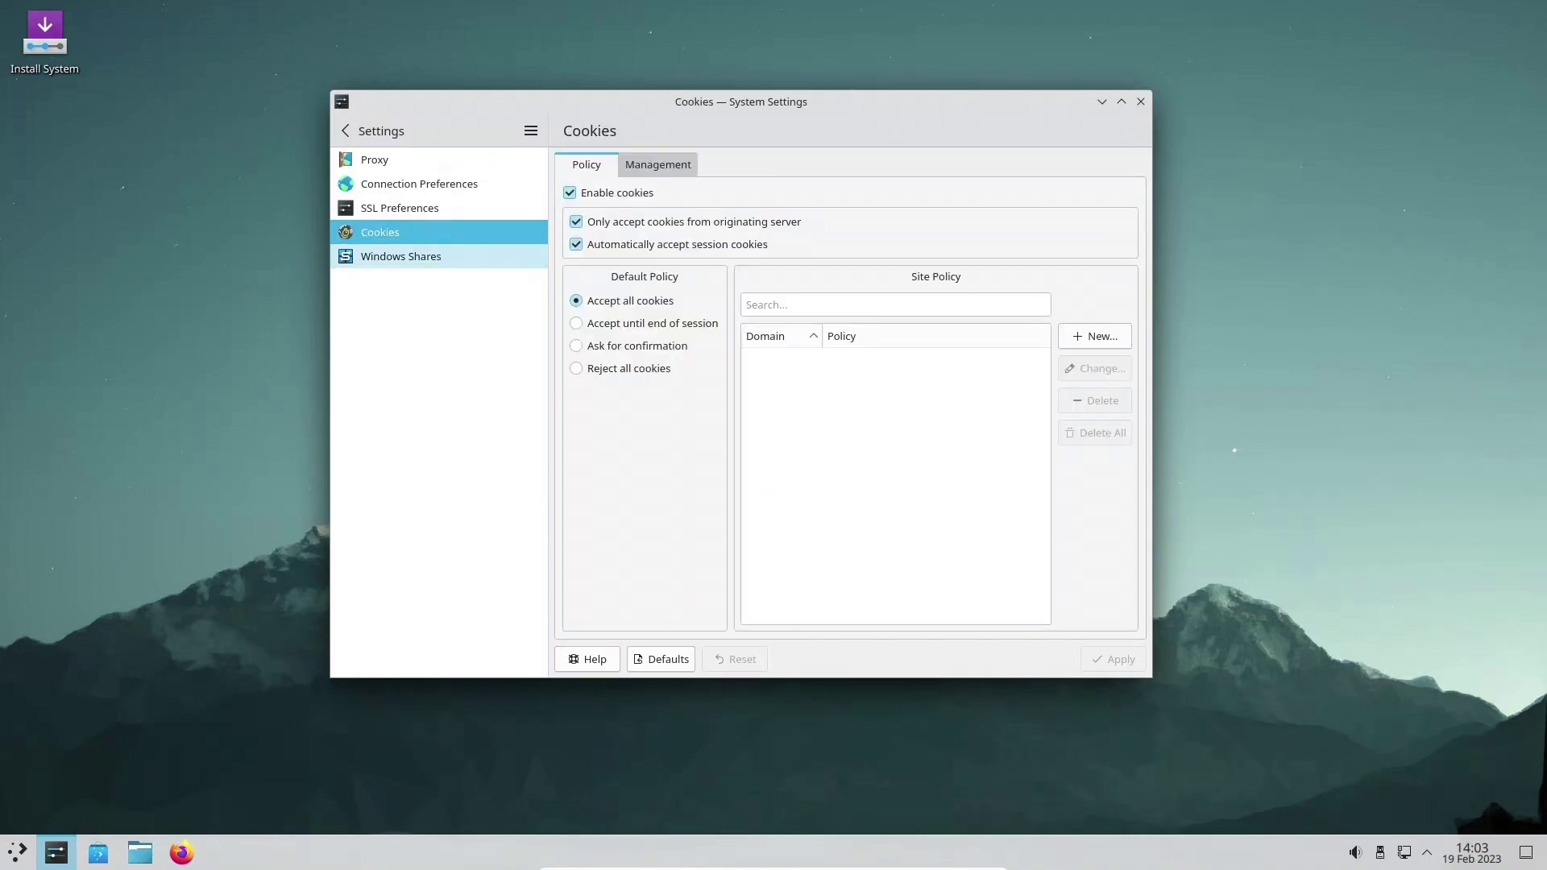
click(400, 256)
click(380, 131)
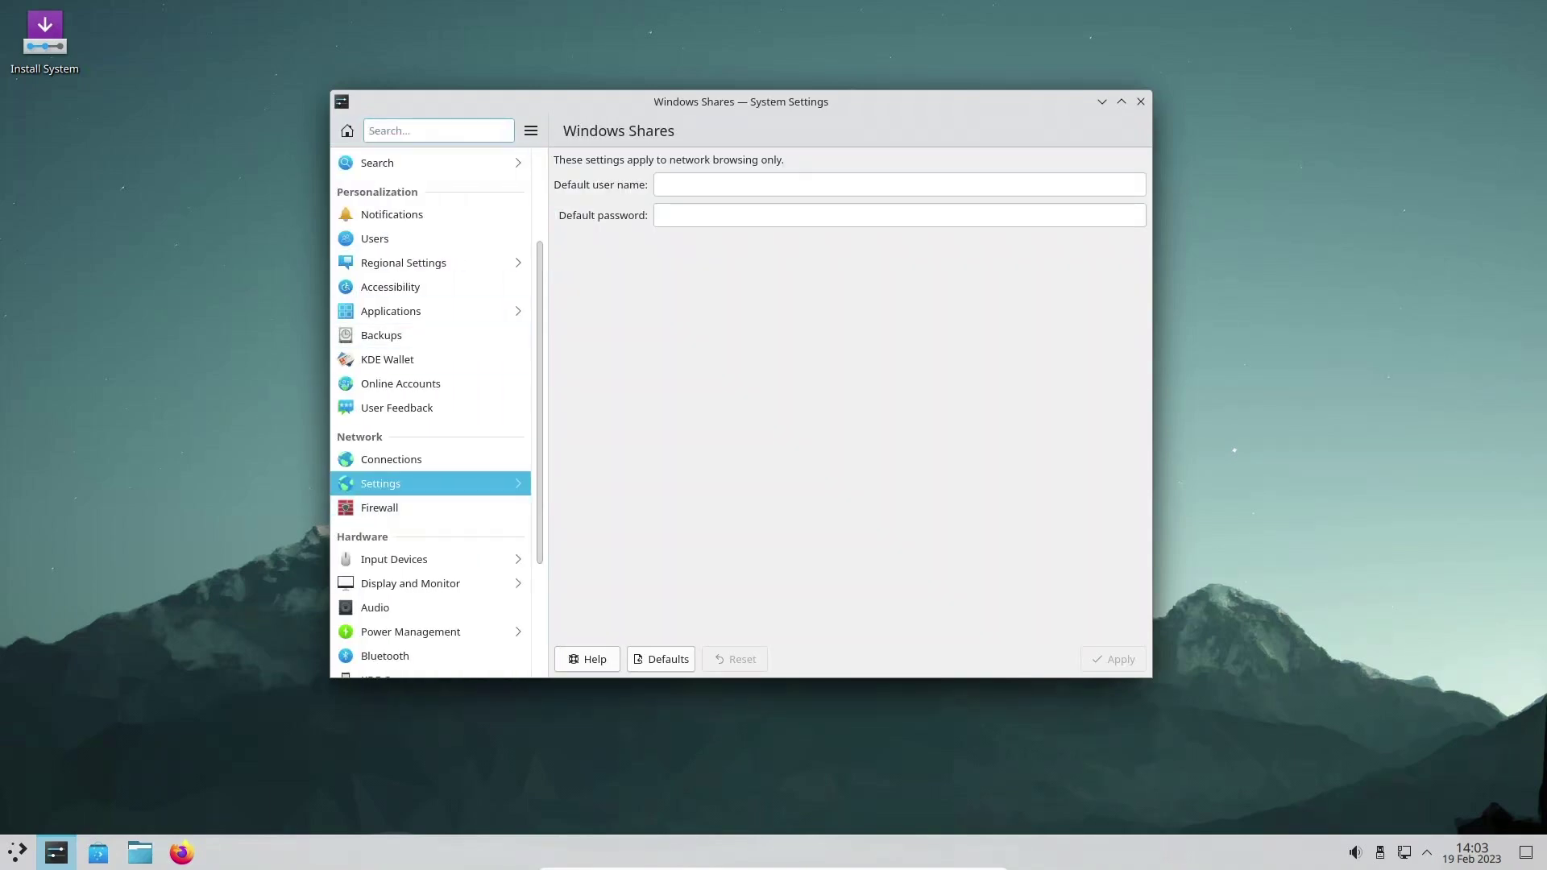
Step: Open the Global Theme page of the Appearance settings and apply the appearance settings of the Breeze Dark theme
scroll(403, 458, up, 3)
click(403, 159)
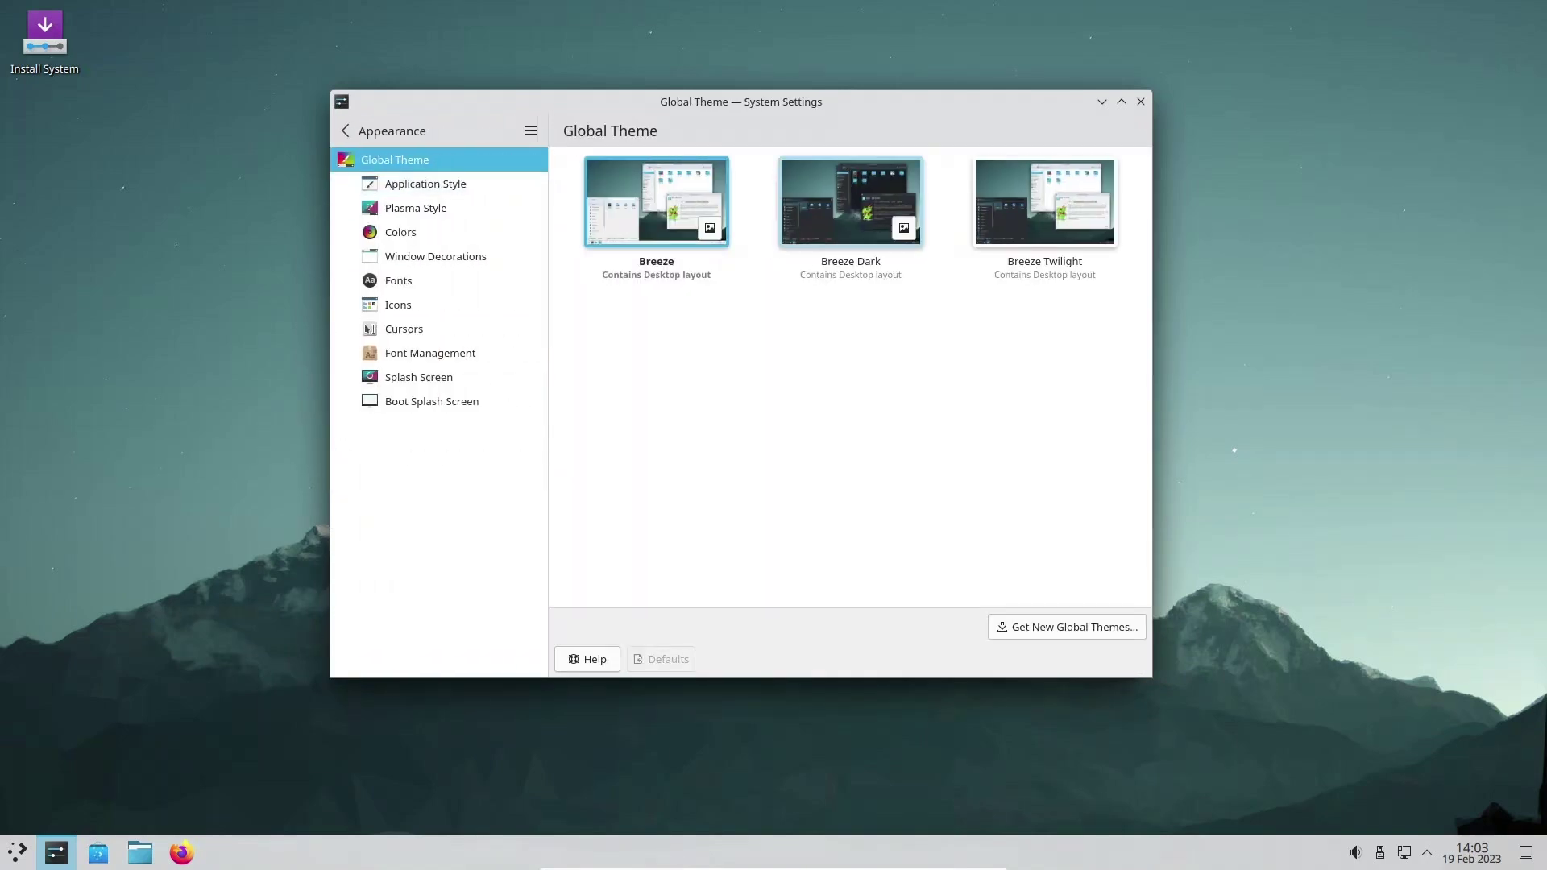
click(1045, 201)
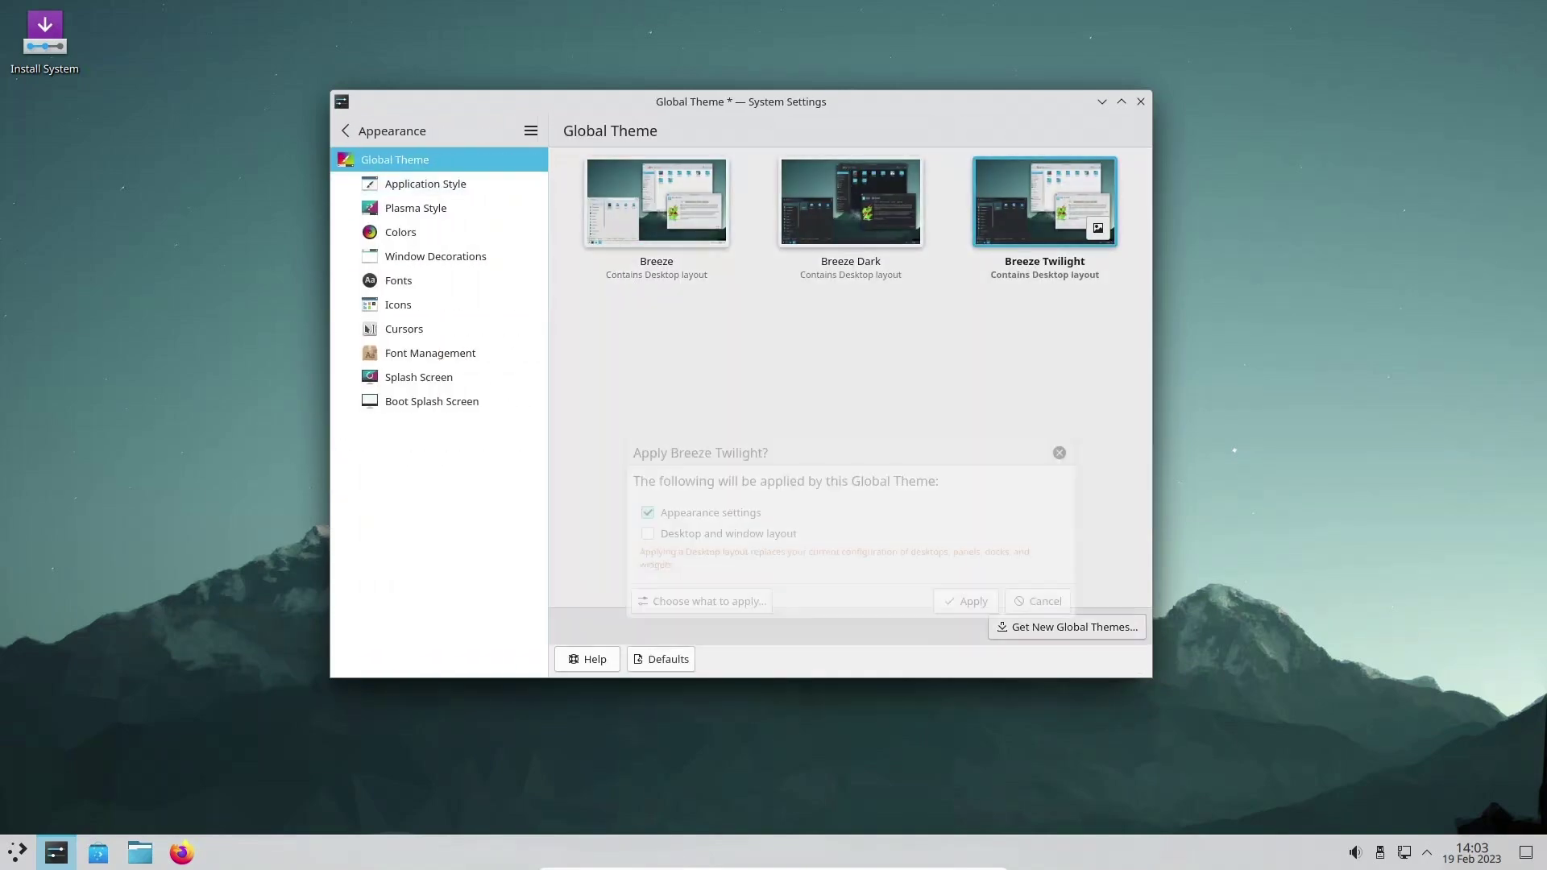
click(851, 201)
click(851, 202)
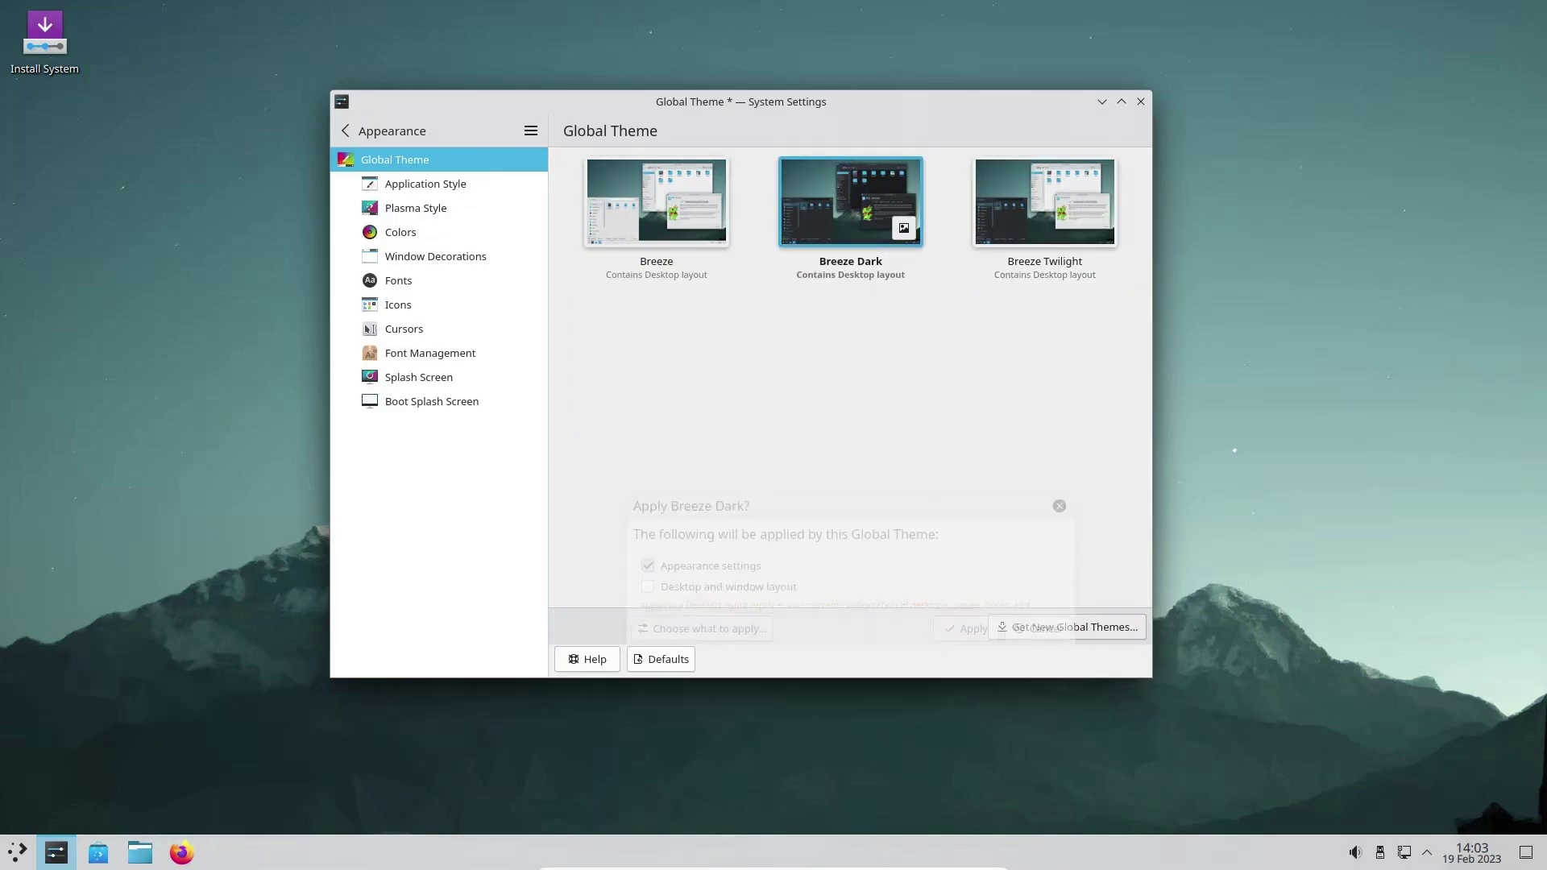
click(966, 475)
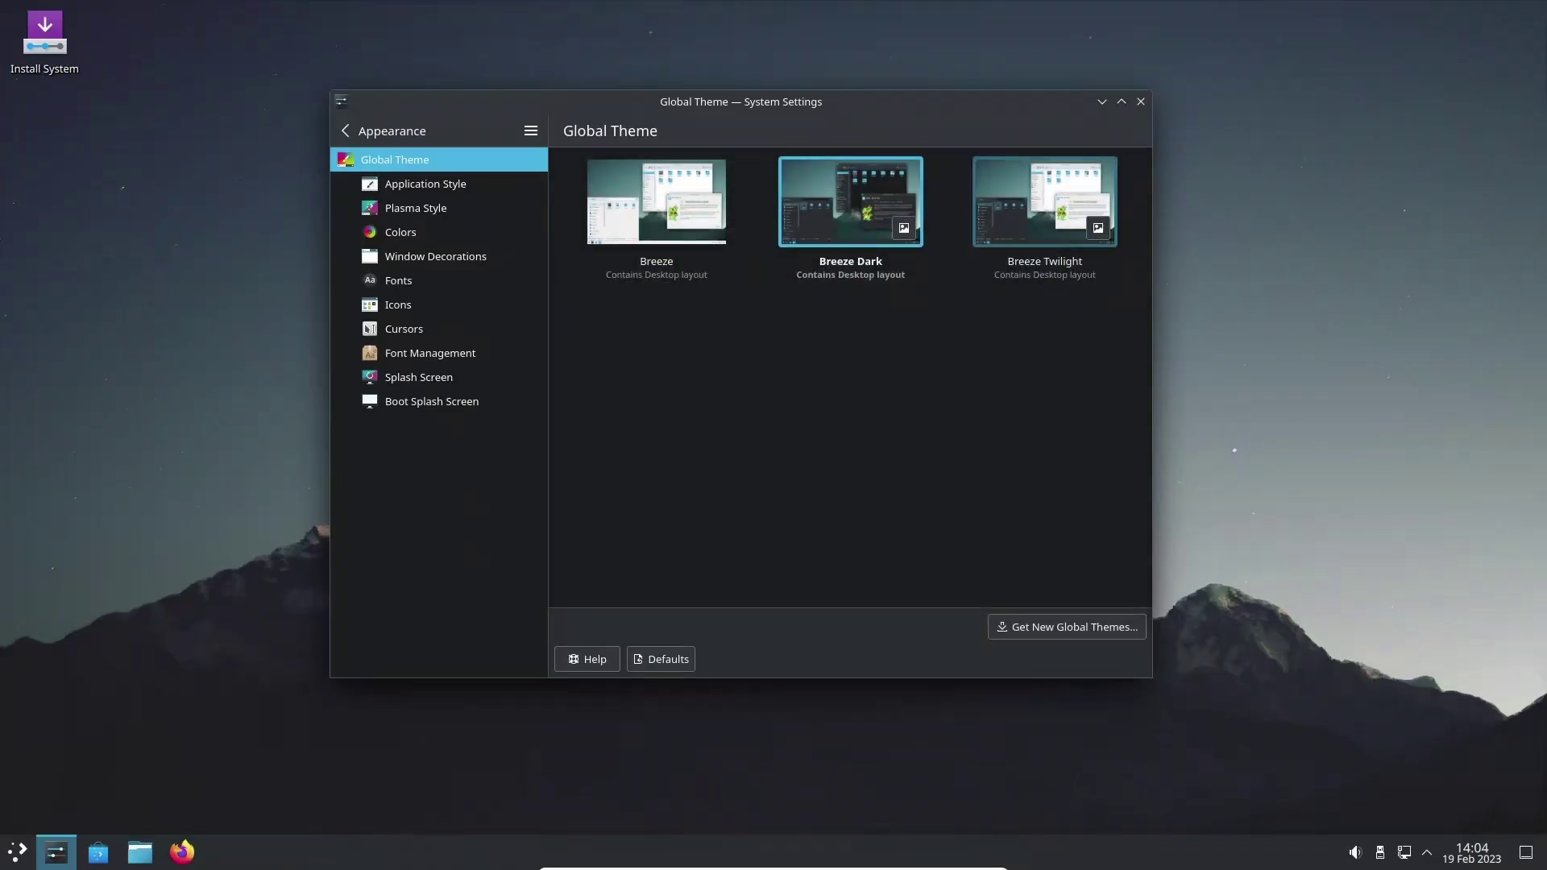
Step: Return to the main settings list, open Dolphin to check its look in the dark theme, and close it
click(423, 131)
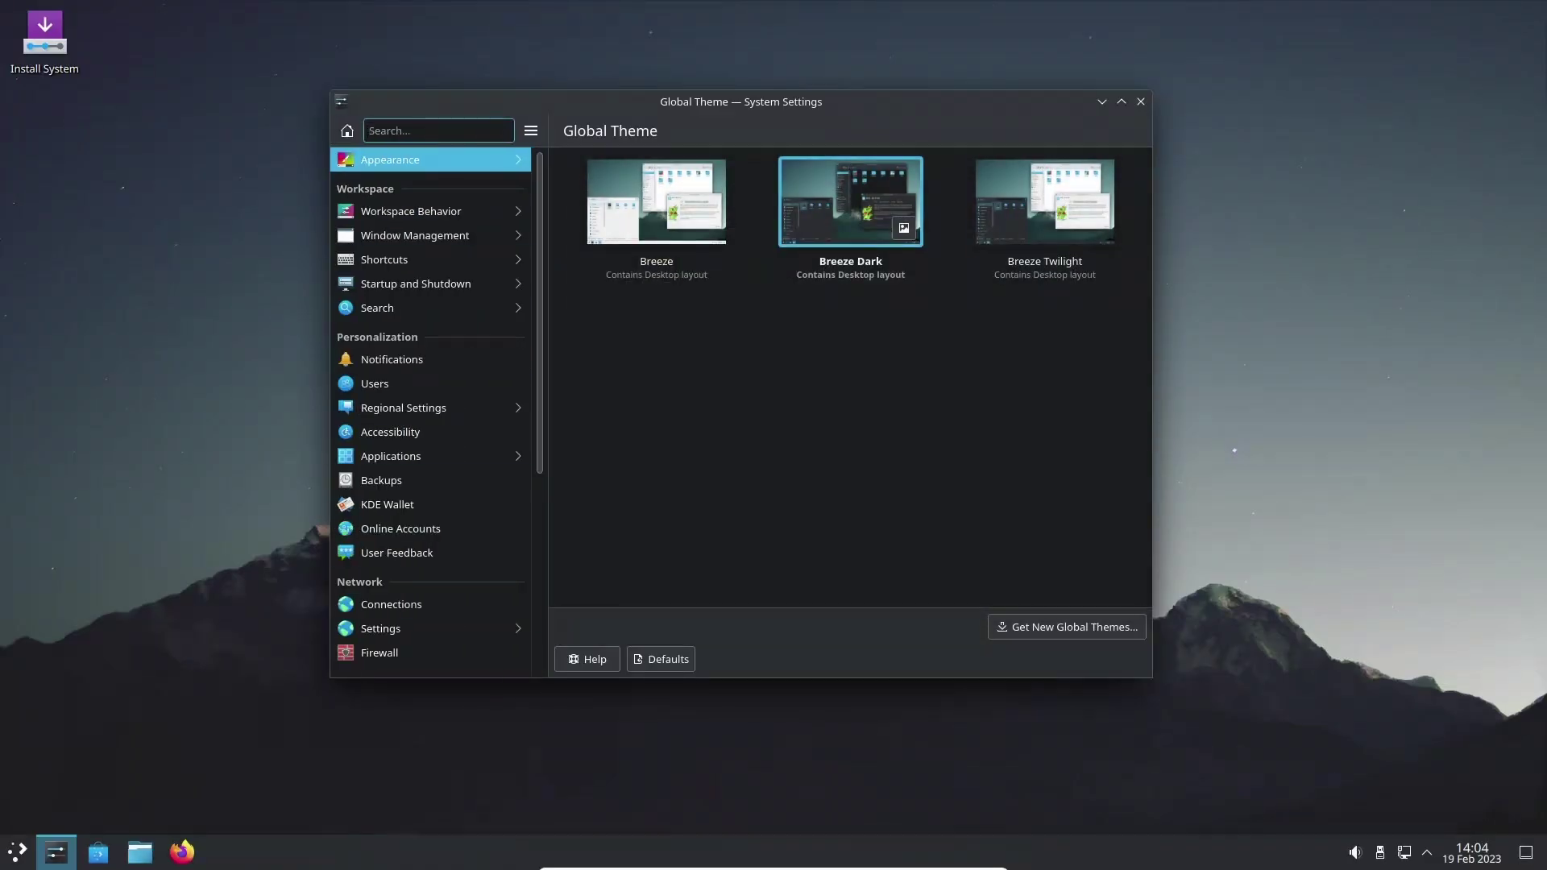
click(140, 853)
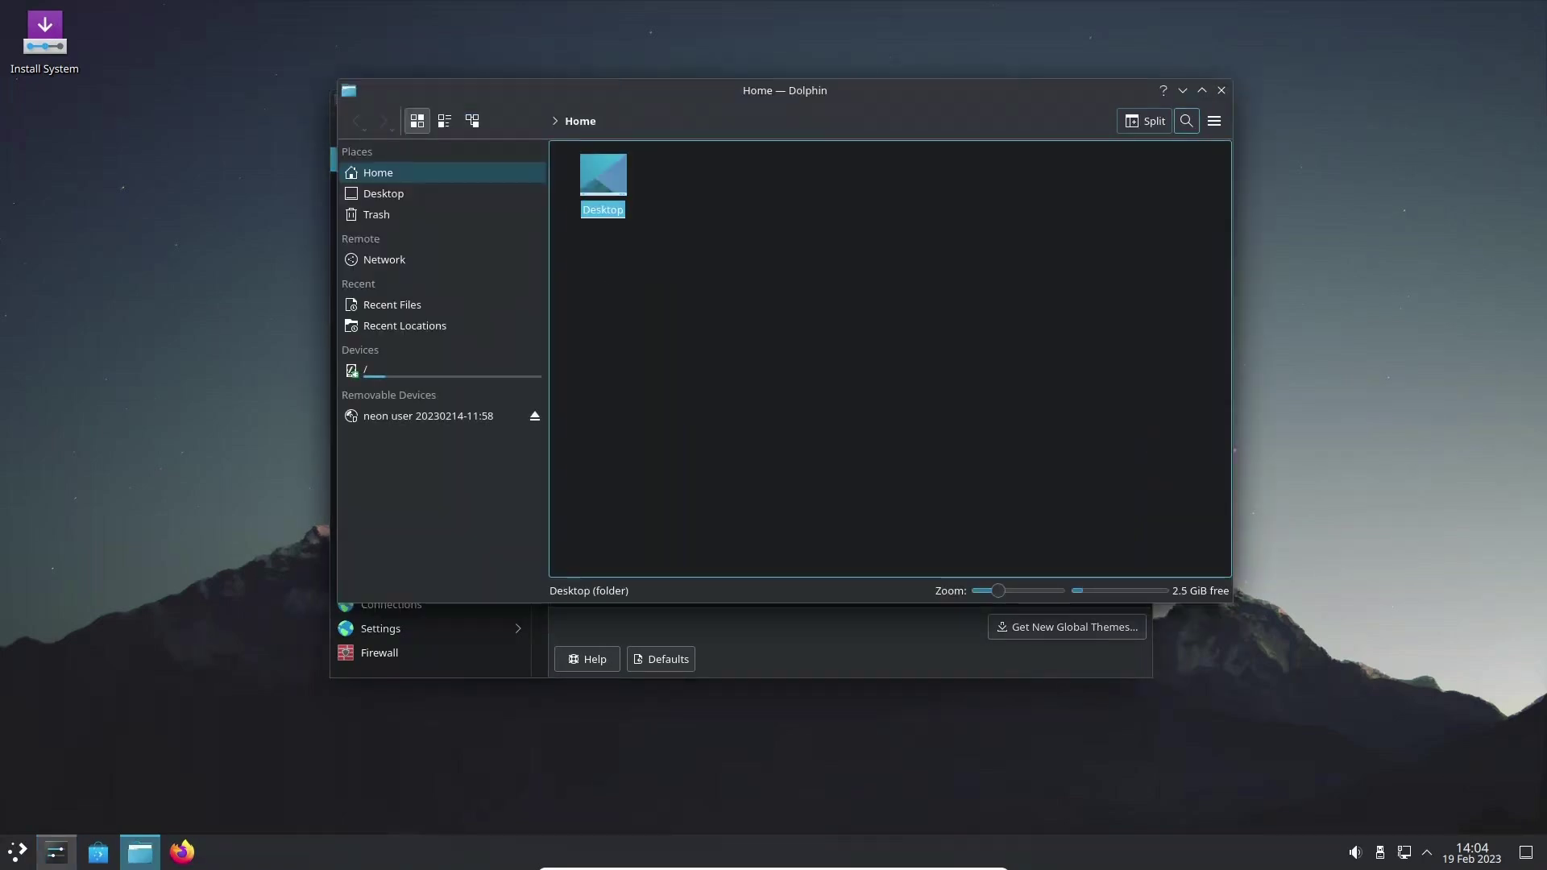
click(1221, 91)
Step: View the Firewall page and the Hardware, Layouts and Advanced options of the Keyboard settings under Input Devices
scroll(419, 407, down, 4)
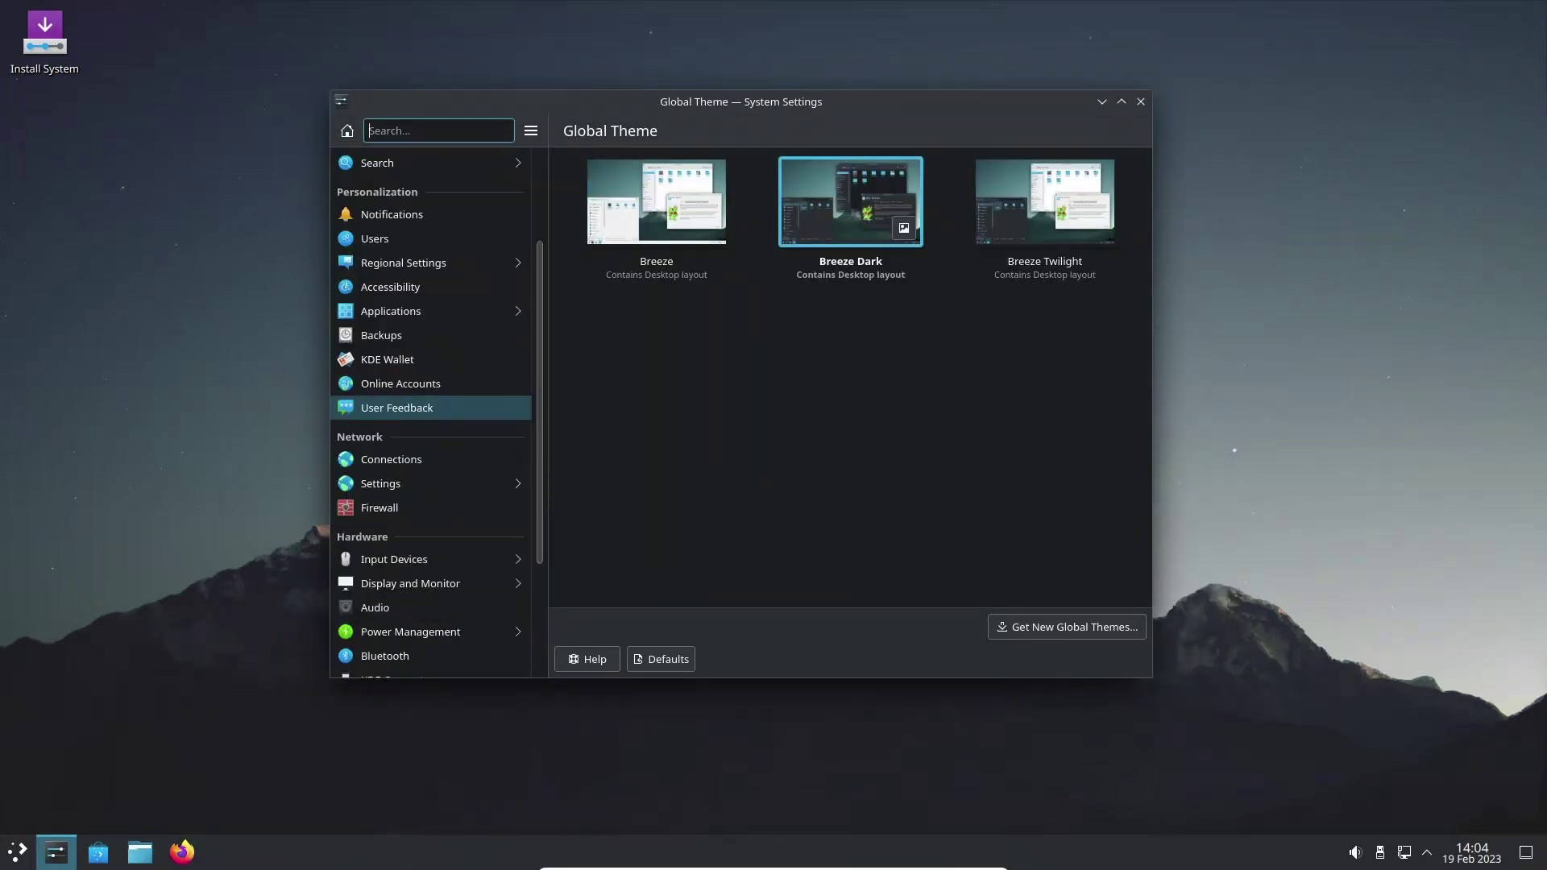
click(403, 459)
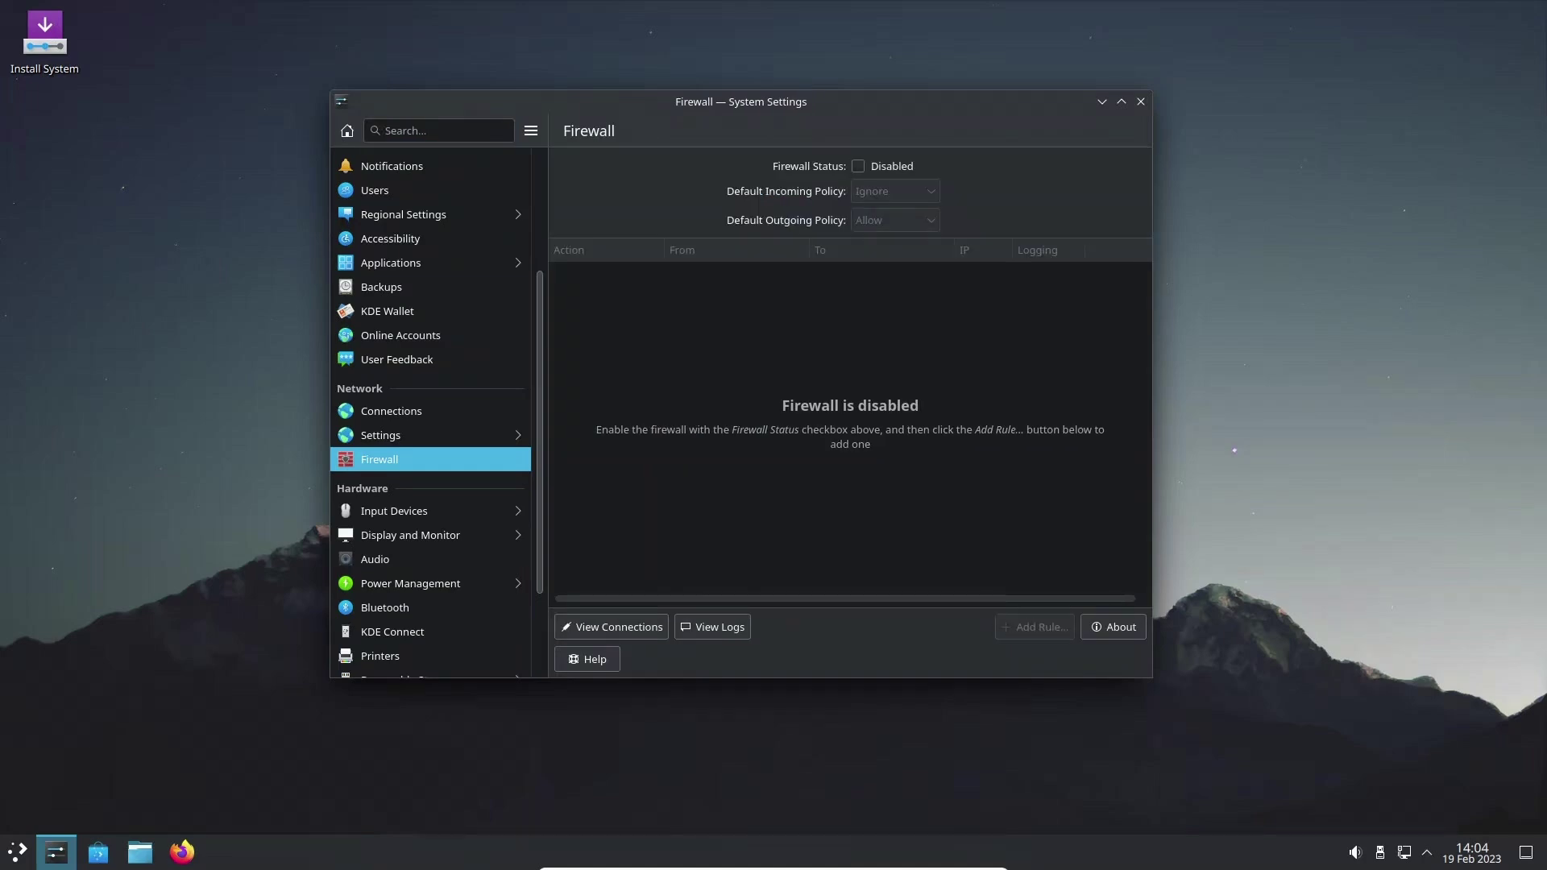
key(Down)
key(Return)
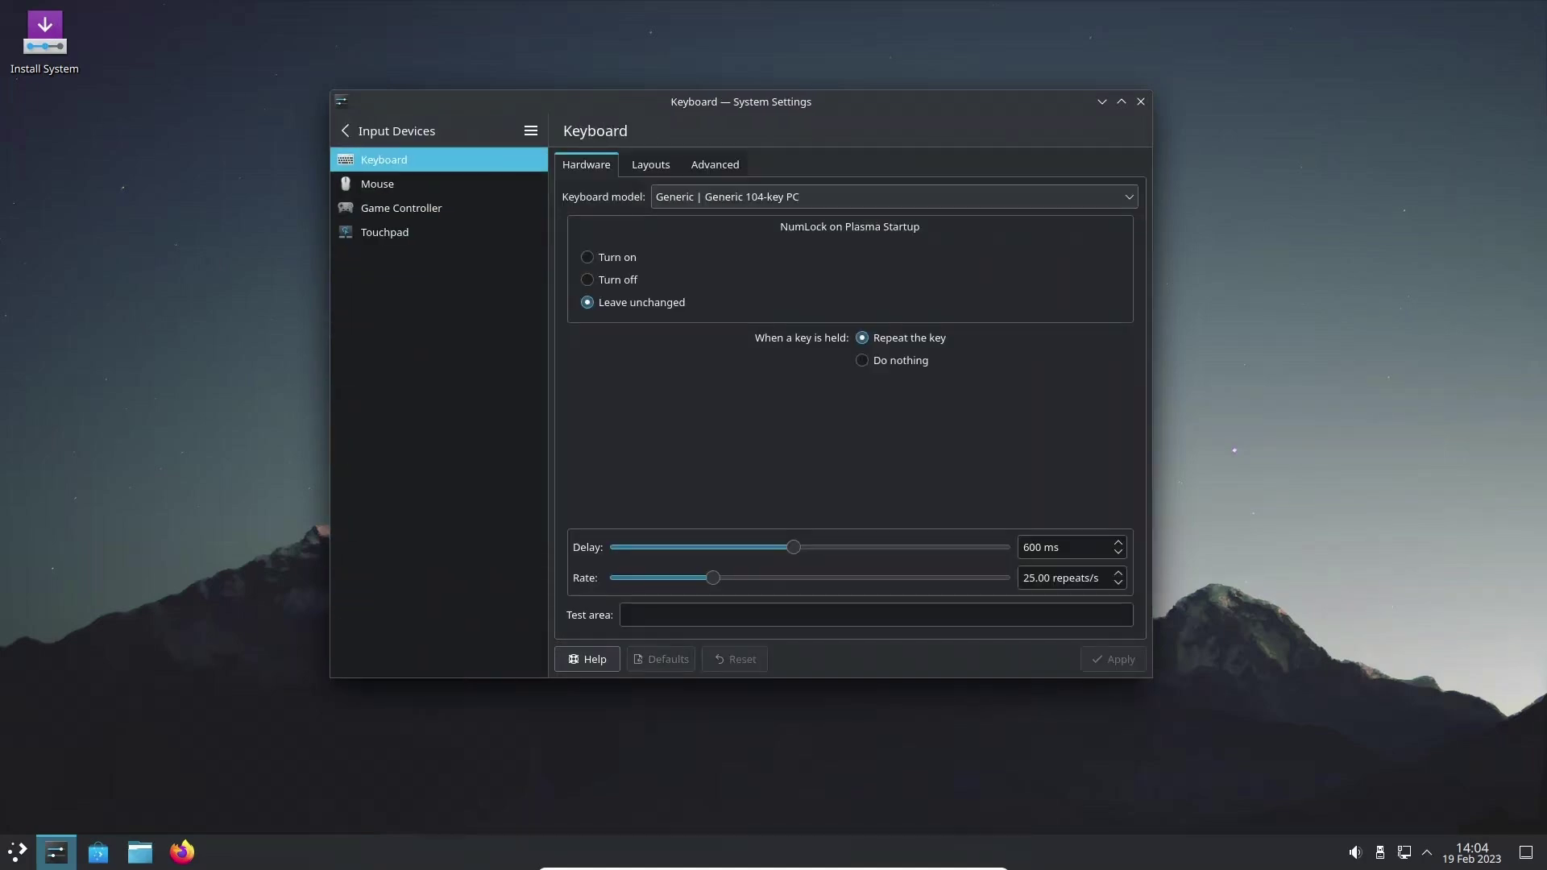
key(ctrl+Tab)
key(ctrl+Tab)
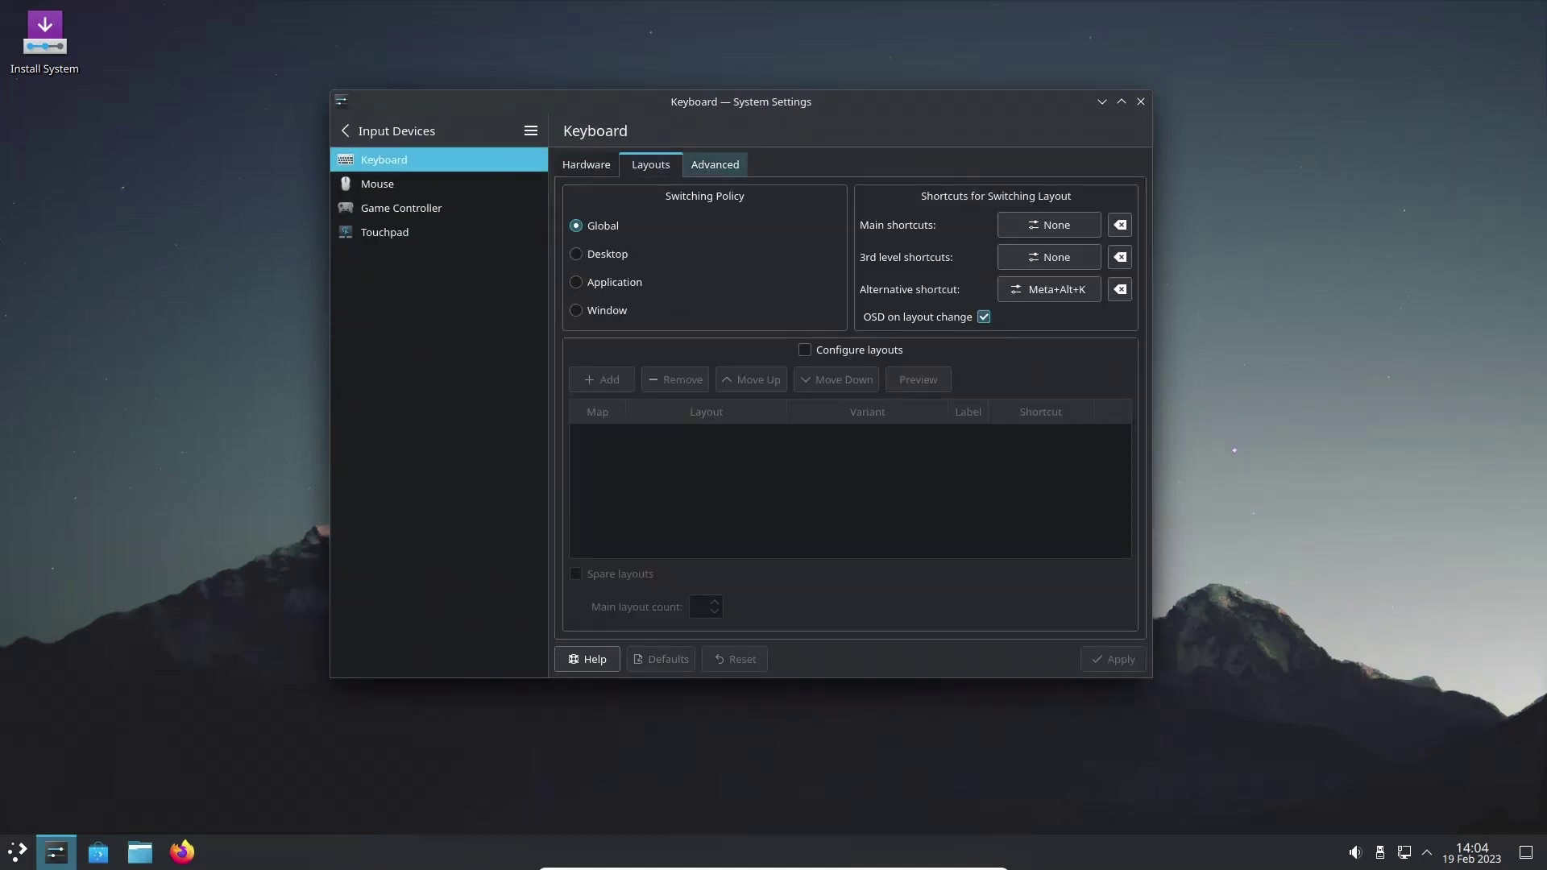
key(ctrl+Tab)
Step: View the Mouse, Game Controller and Touchpad pages of the Input Devices settings and return to the main settings list
key(Down)
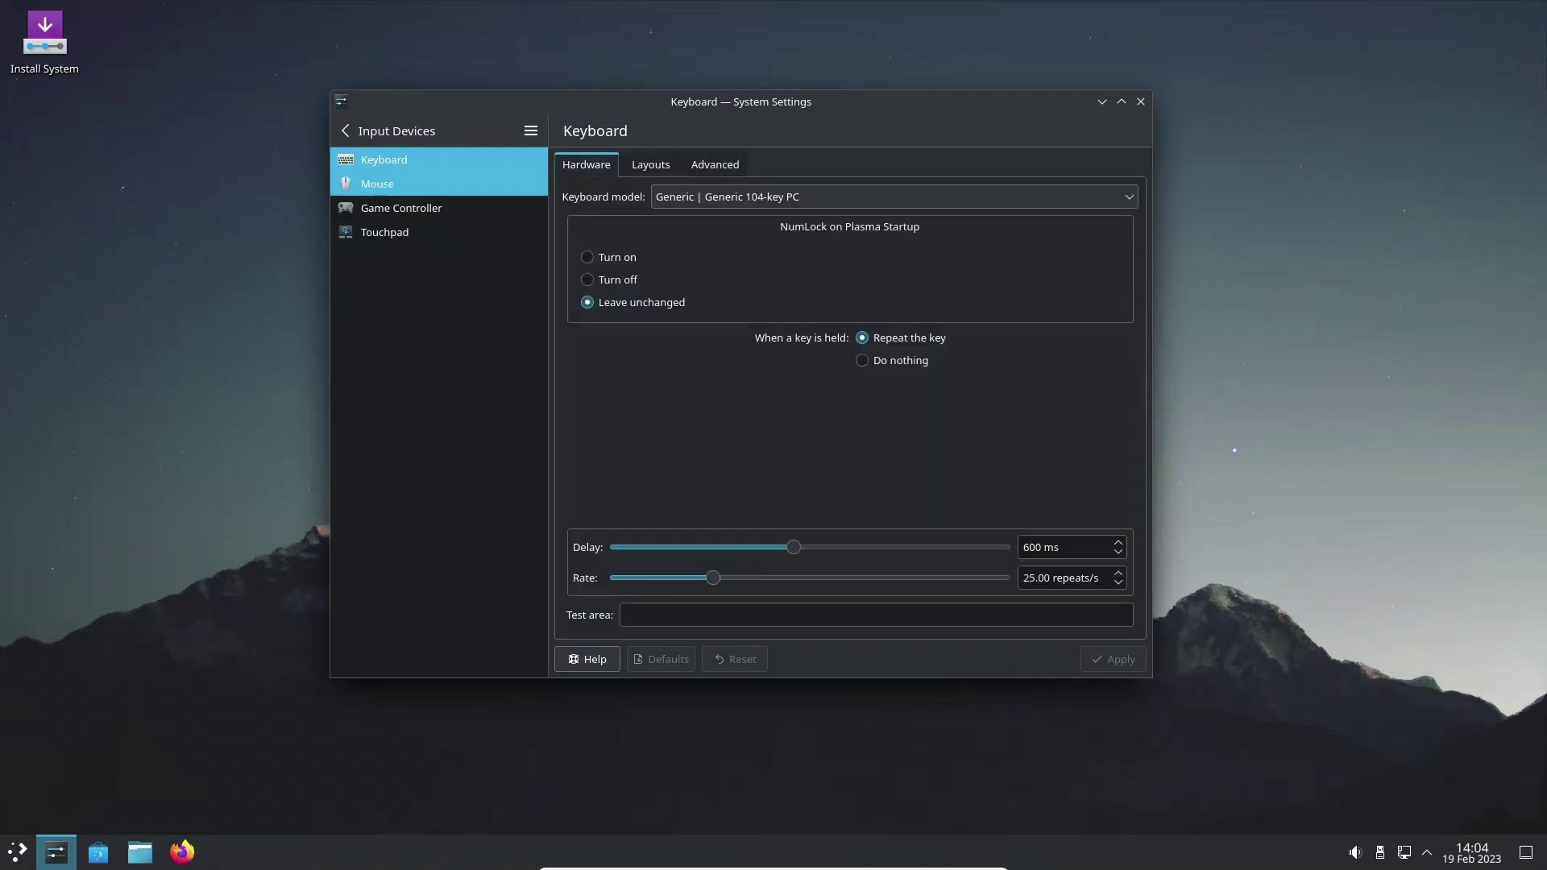
key(Return)
key(Down)
key(Return)
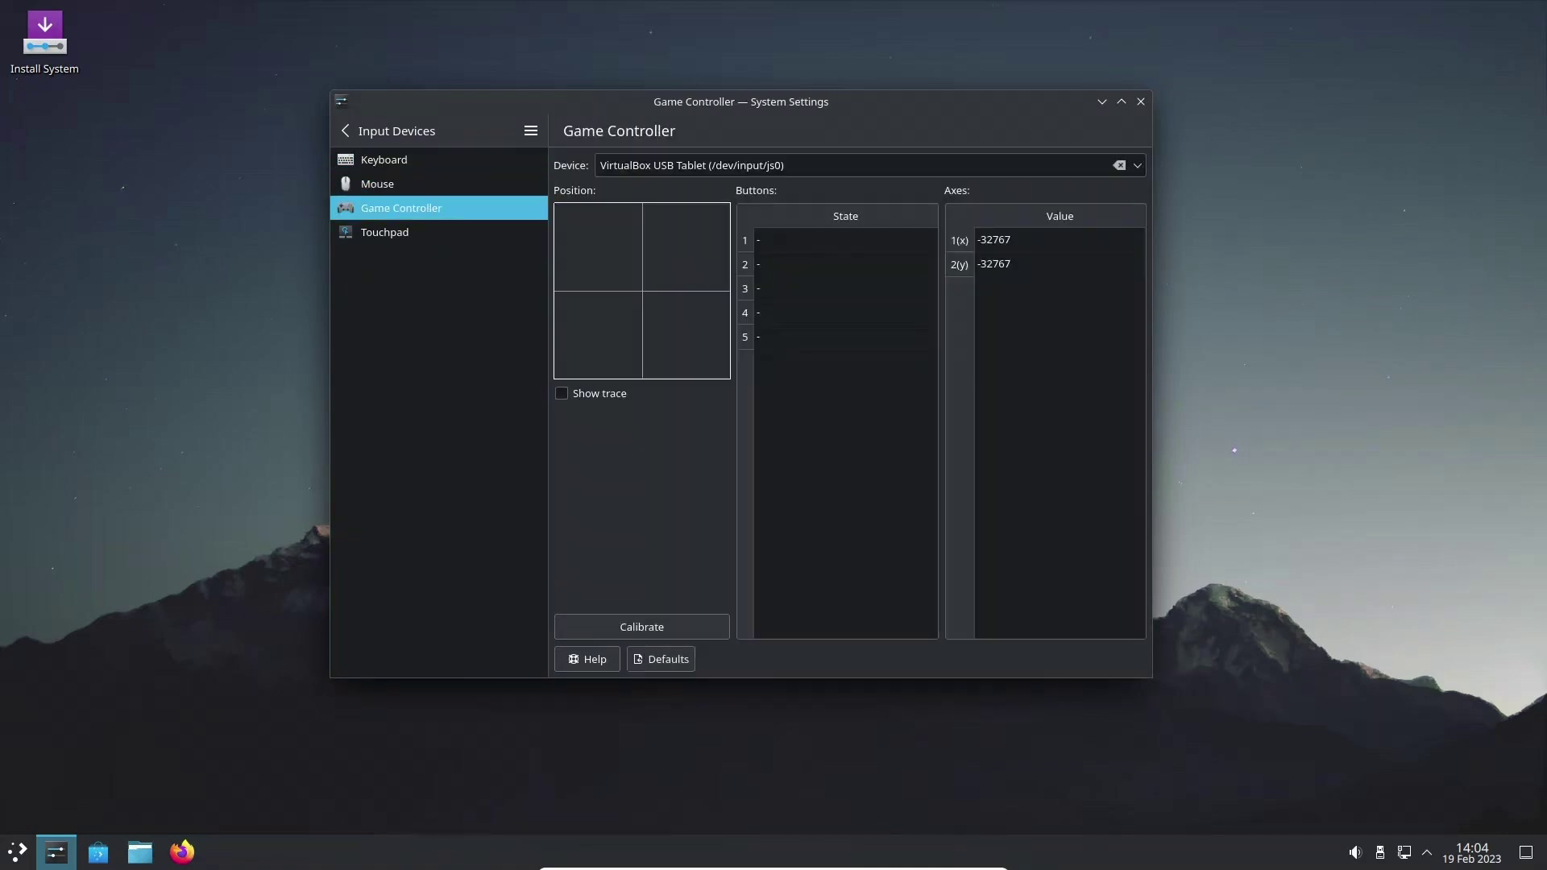
key(Down)
key(Up)
click(438, 233)
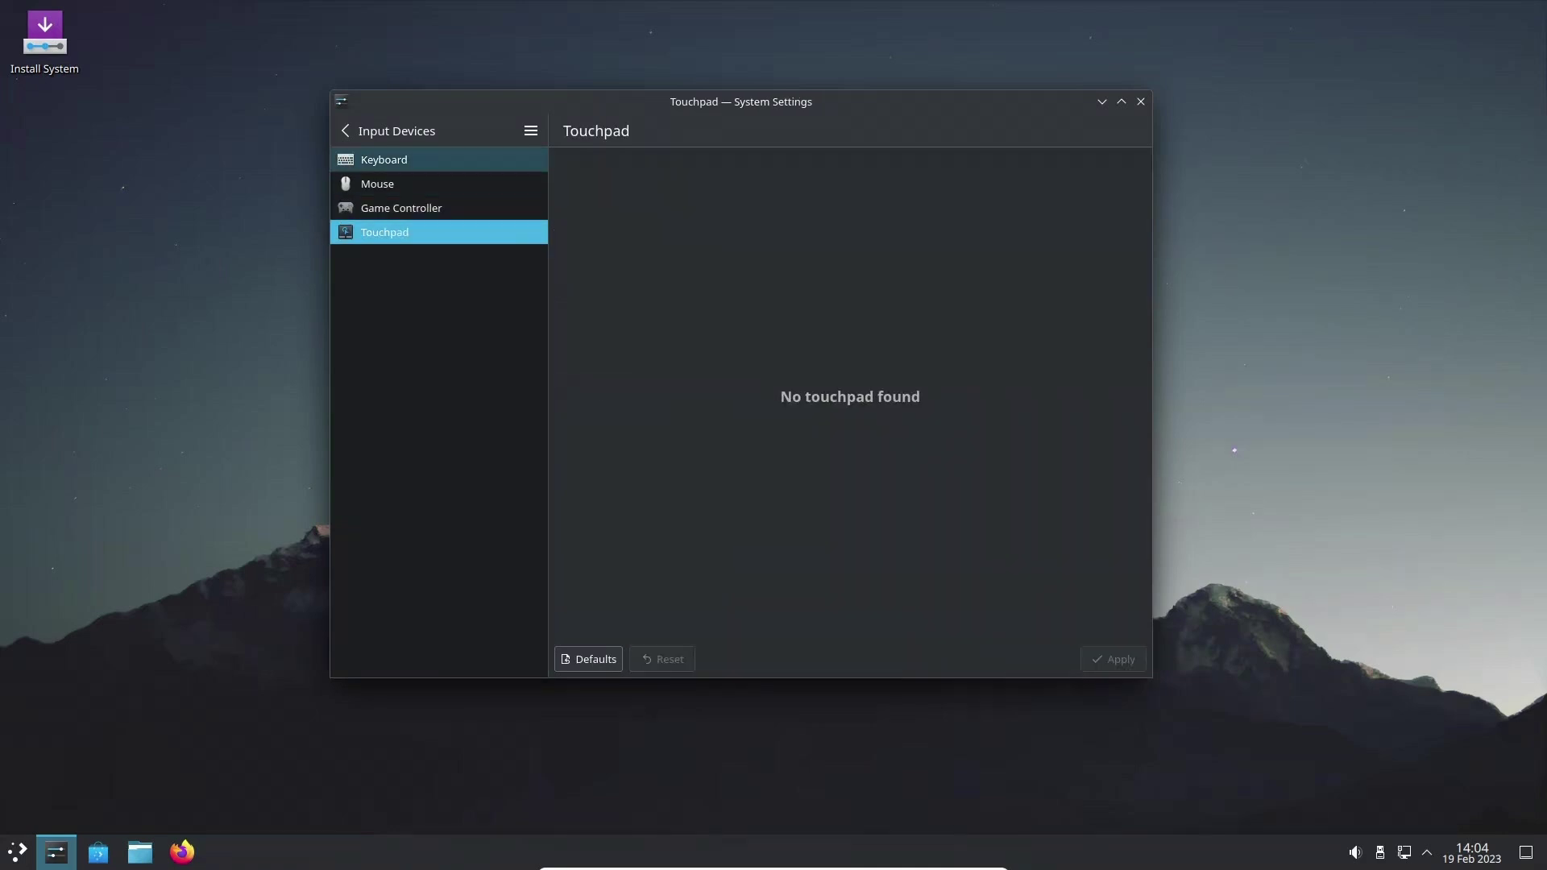
click(396, 130)
Step: View the Display Configuration, Compositor, Gamma and Night Color pages of the Display and Monitor settings
key(Up)
key(Return)
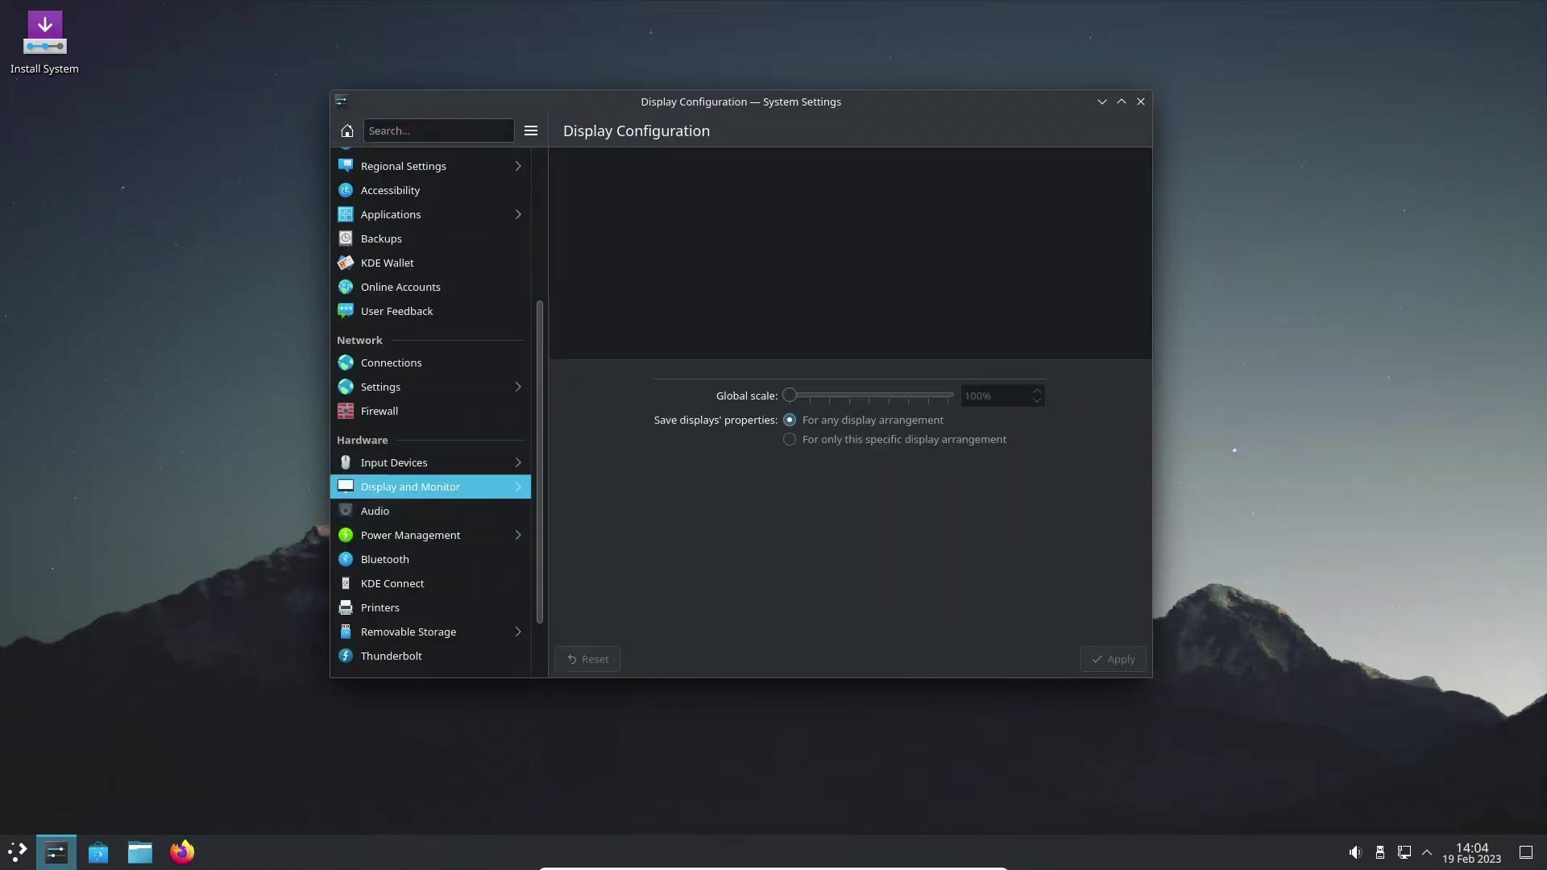
click(415, 186)
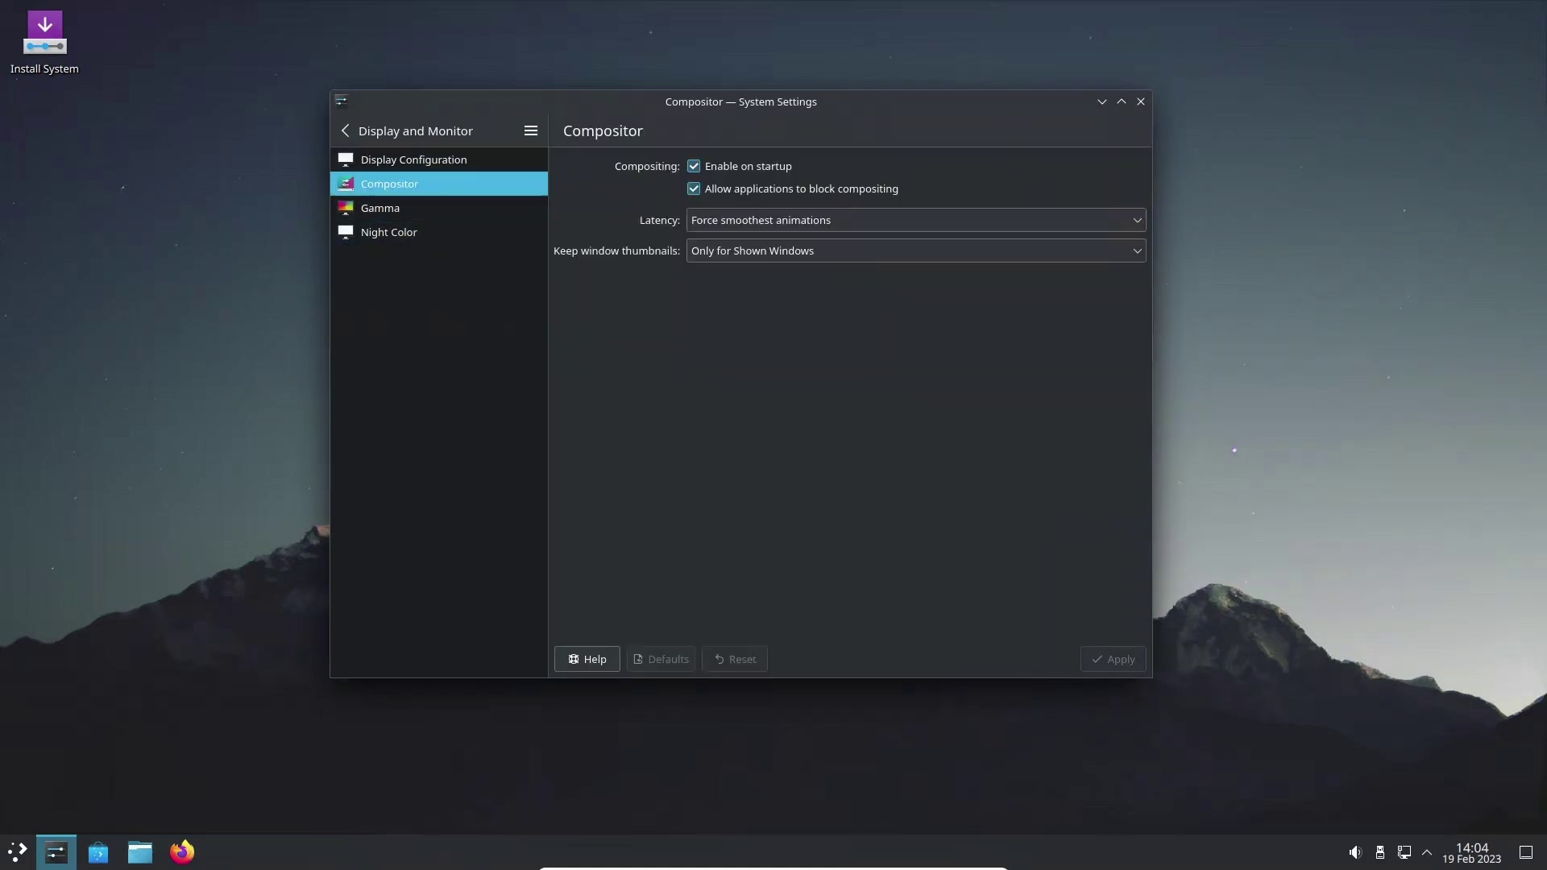
click(415, 208)
click(415, 232)
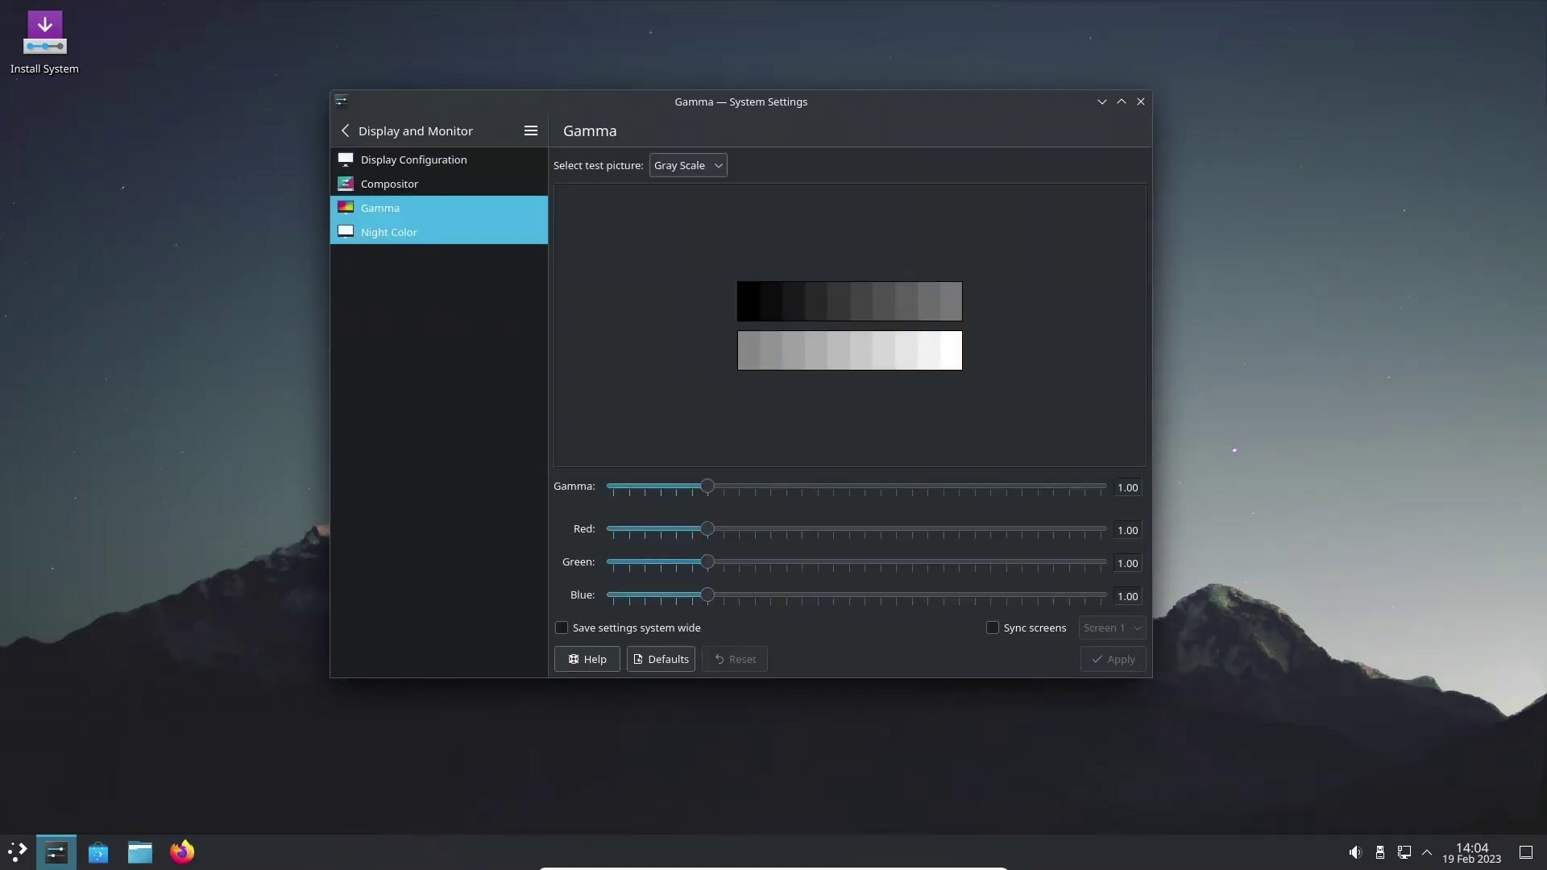
click(415, 130)
Step: View the Audio page and the Energy Saving, Activity Power Settings and Advanced Power Settings pages of Power Management
scroll(415, 430, down, 2)
click(415, 430)
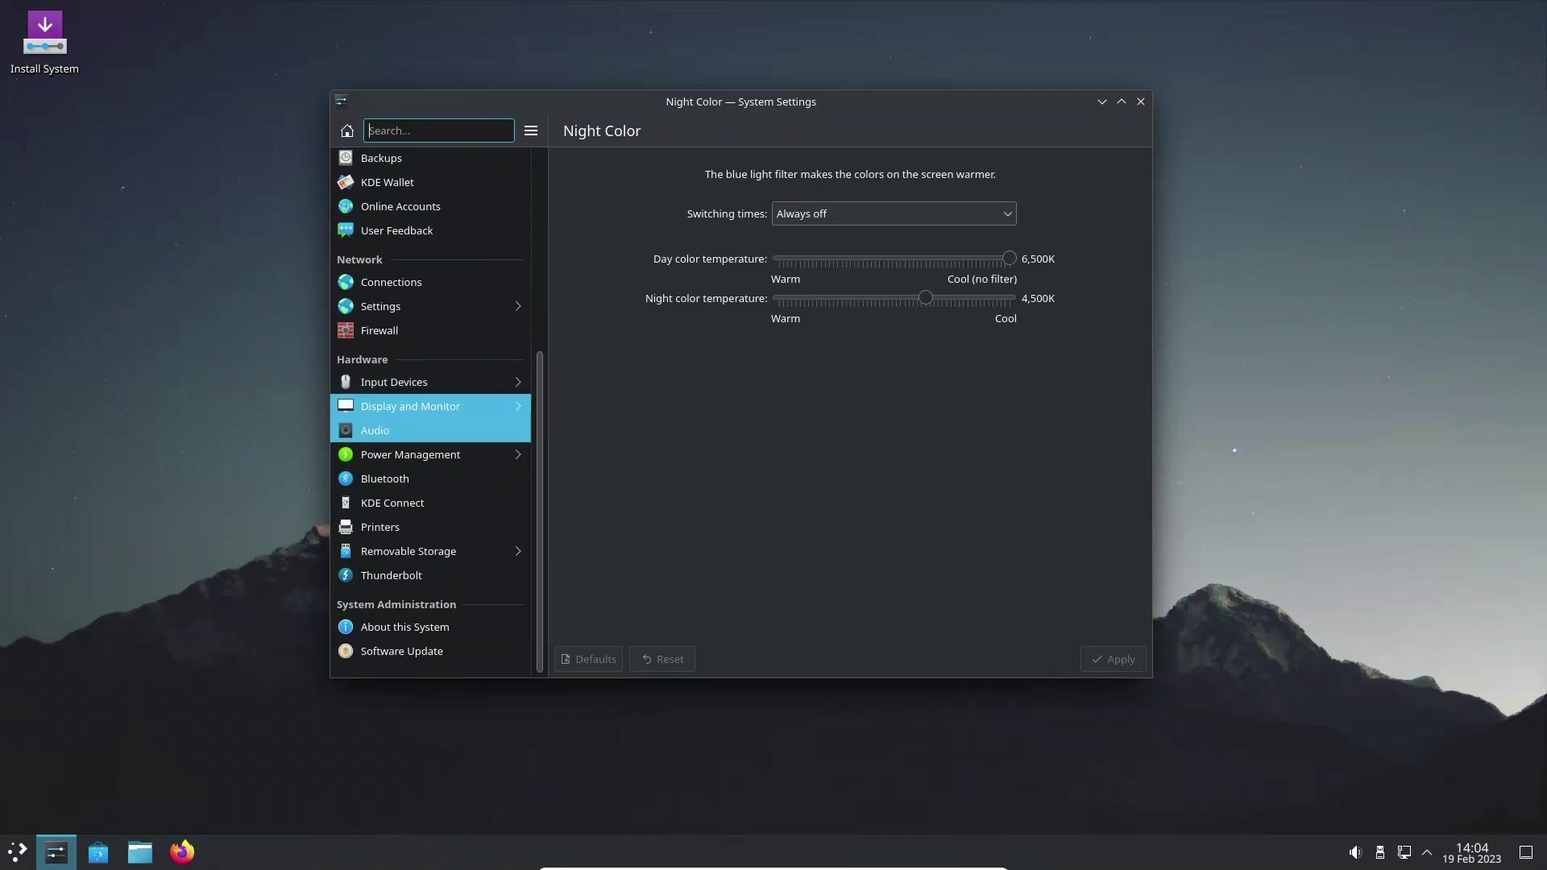
key(Down)
key(Right)
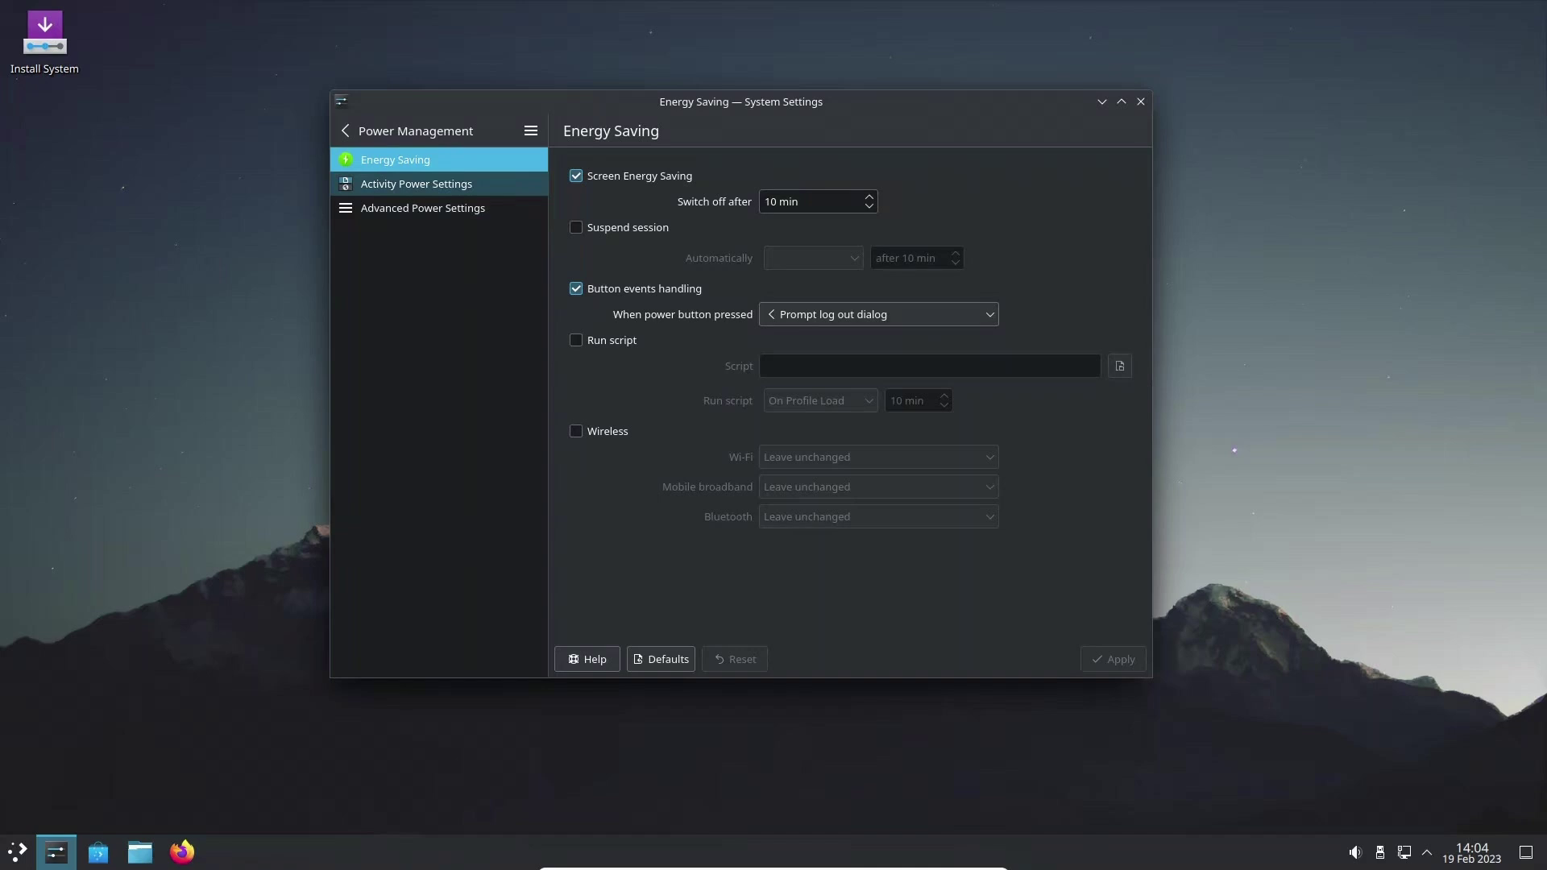
key(Down)
key(Down)
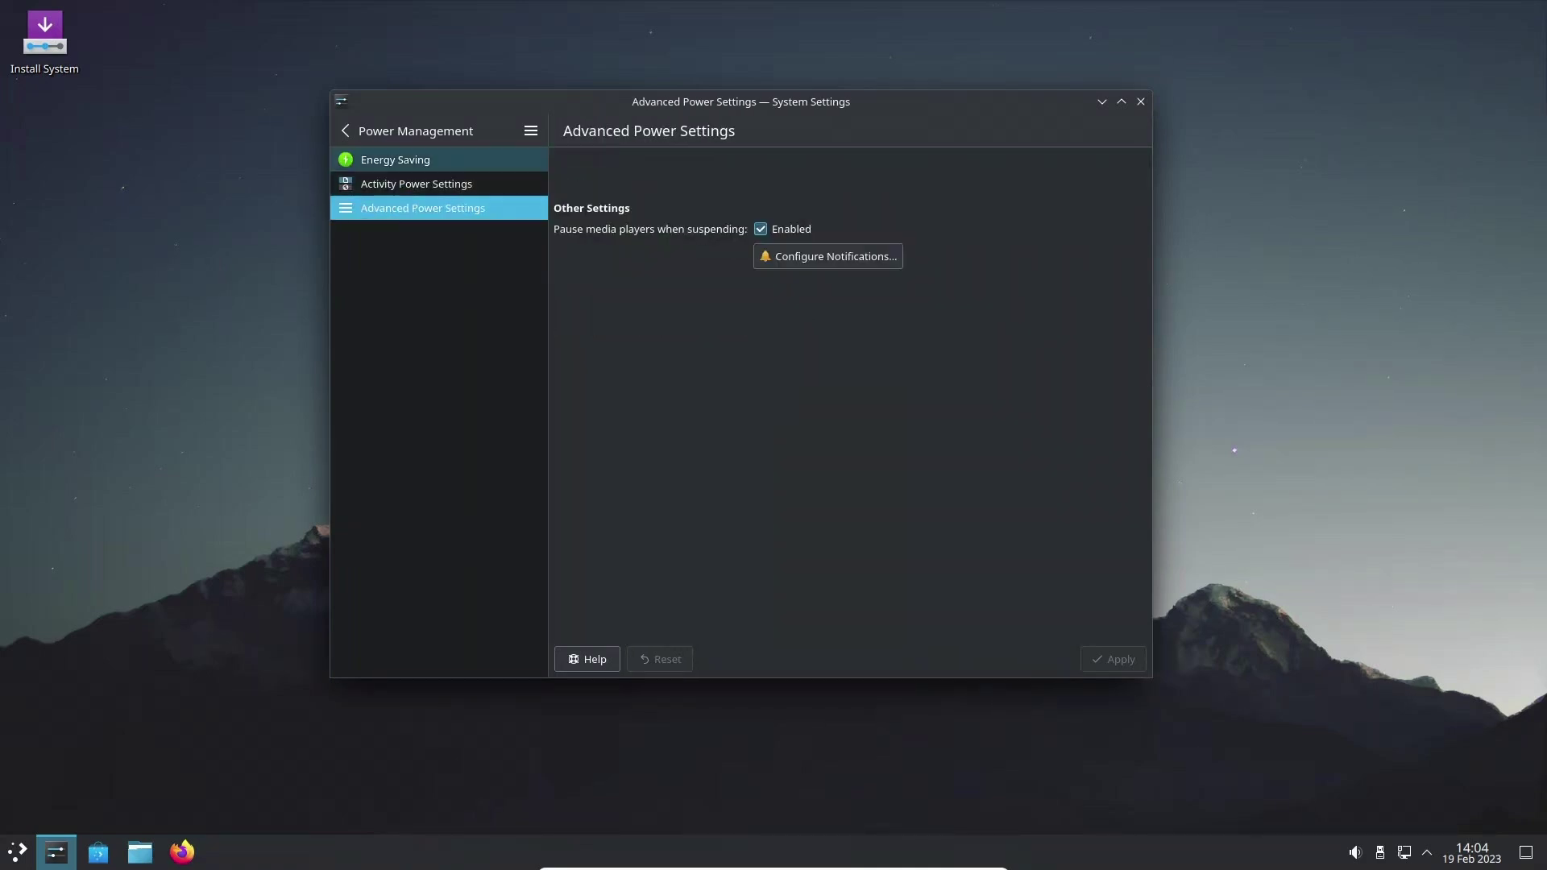
key(Left)
Step: View the Bluetooth and KDE Connect pages and the Device Actions page of the Removable Storage settings
key(Down)
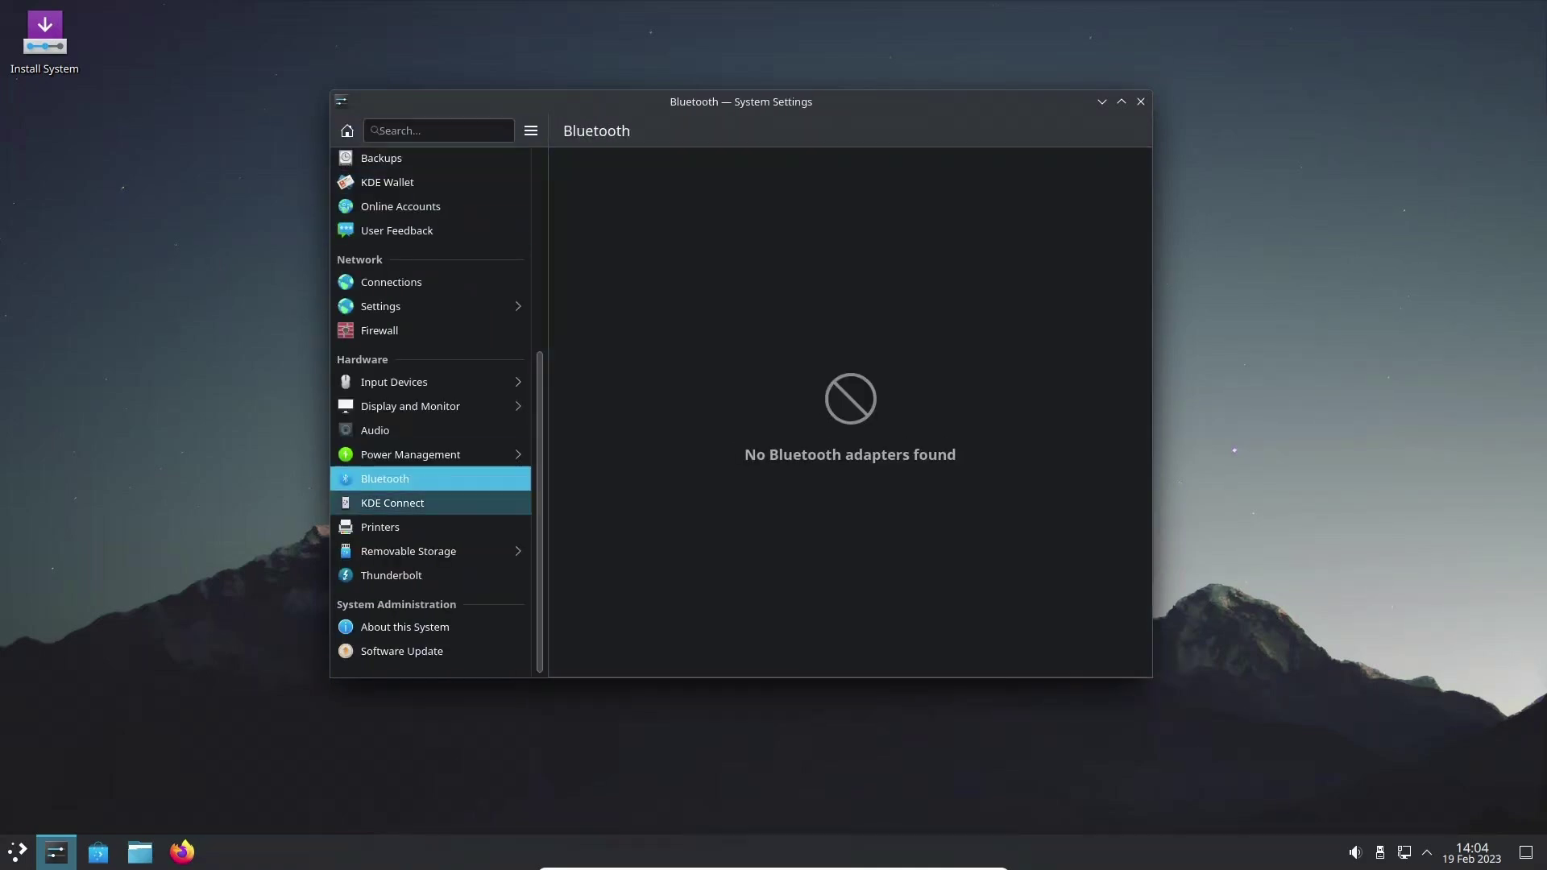
key(Down)
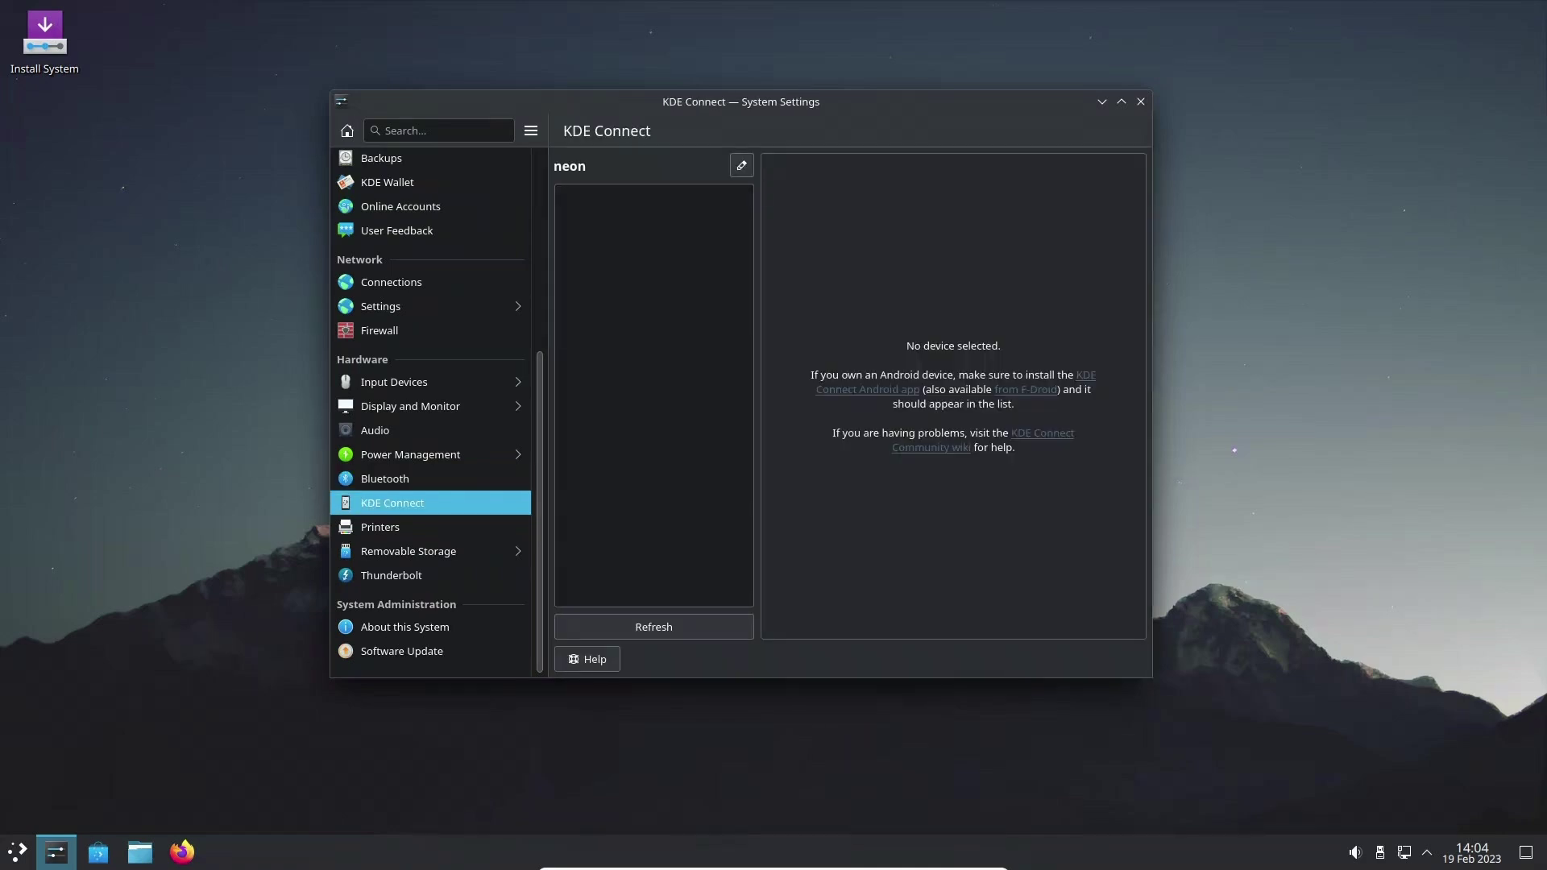
key(Down)
key(Down)
key(Right)
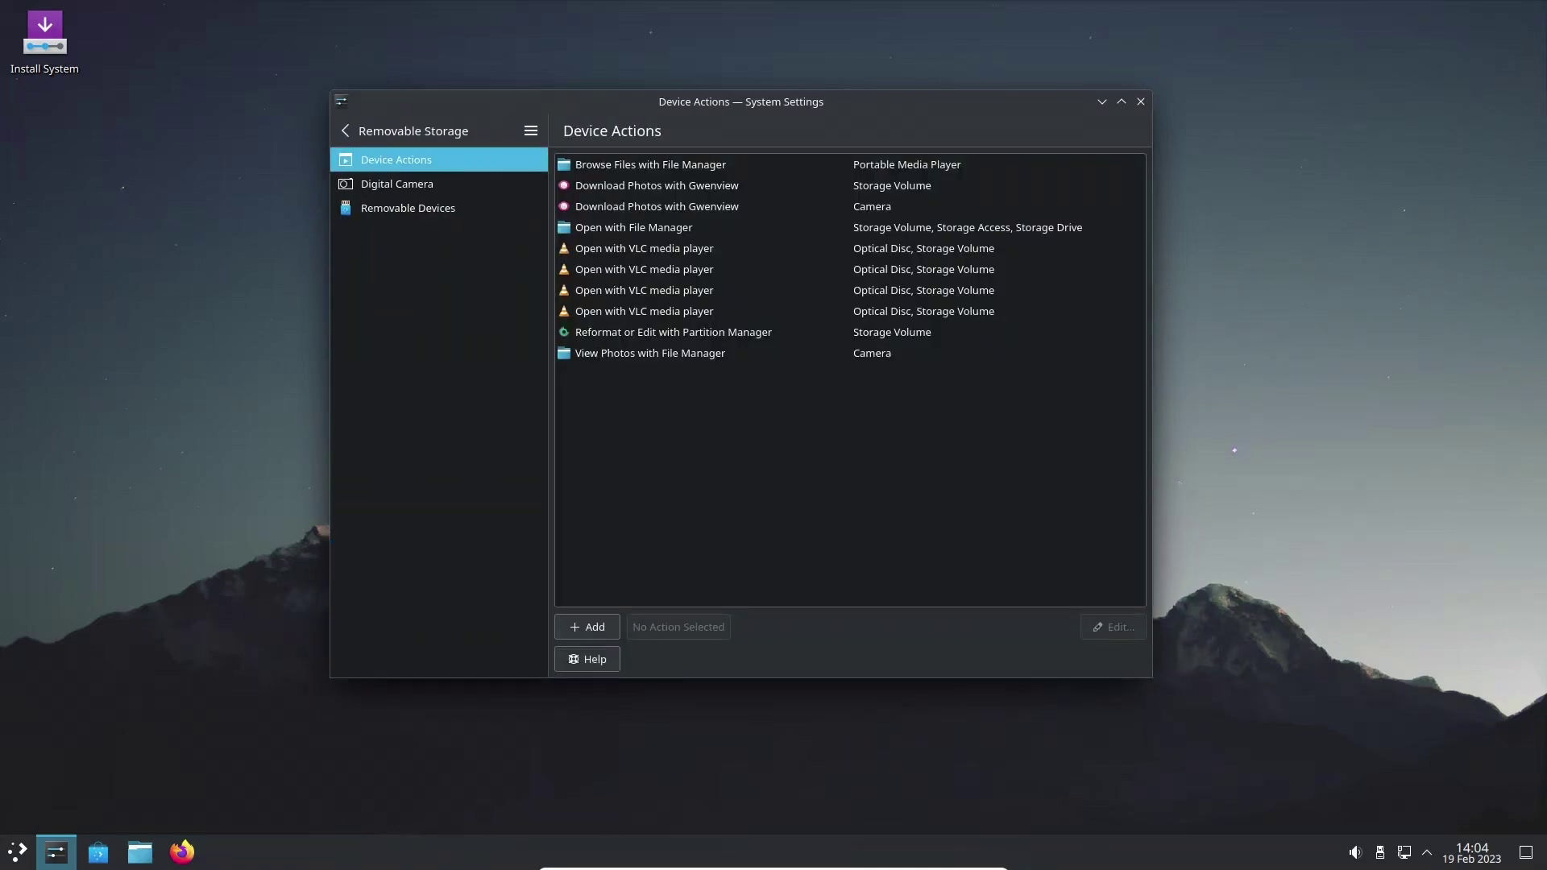
Step: Return to the Printers page of the Hardware settings and open the dialog for adding a new printer
key(Left)
key(Up)
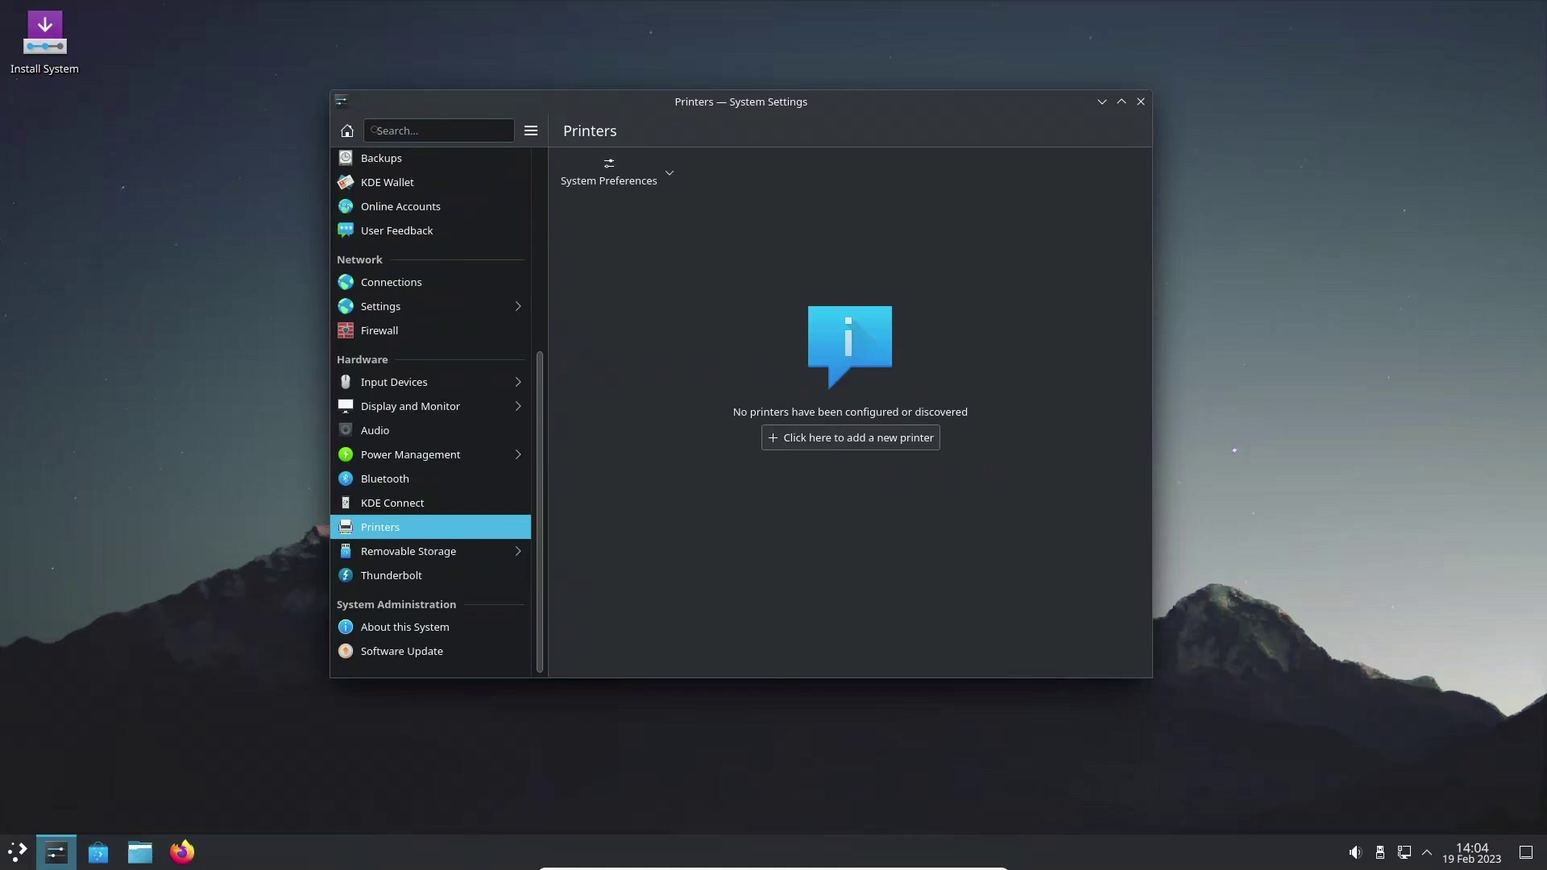
key(Return)
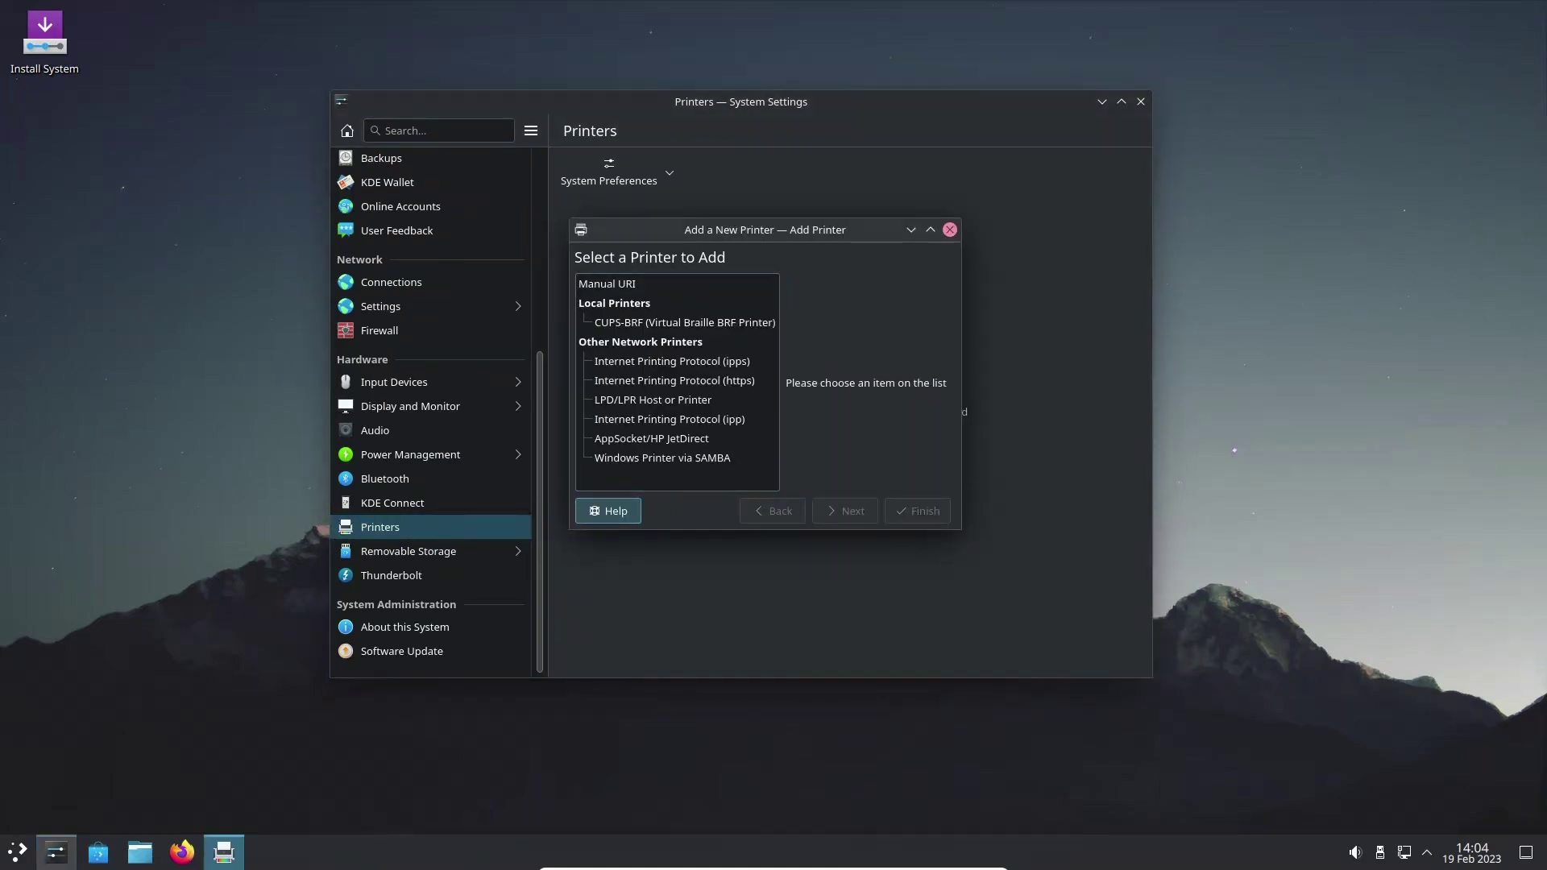
Step: Close the Add Printer dialog without adding a printer and view the Device Actions and Removable Devices pages of the Removable Storage settings
click(950, 230)
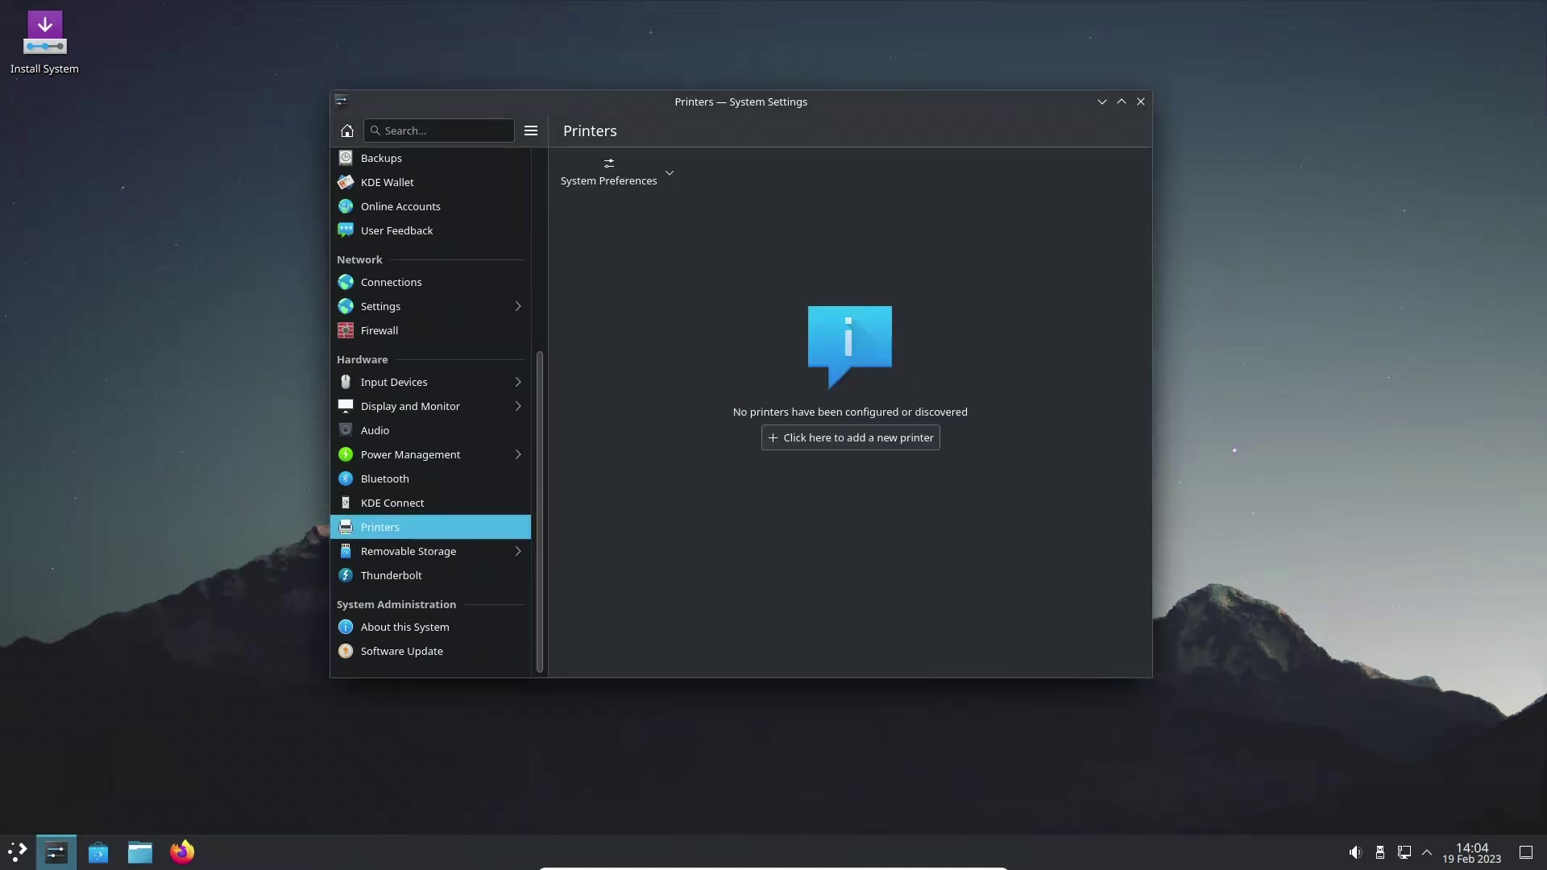
click(409, 552)
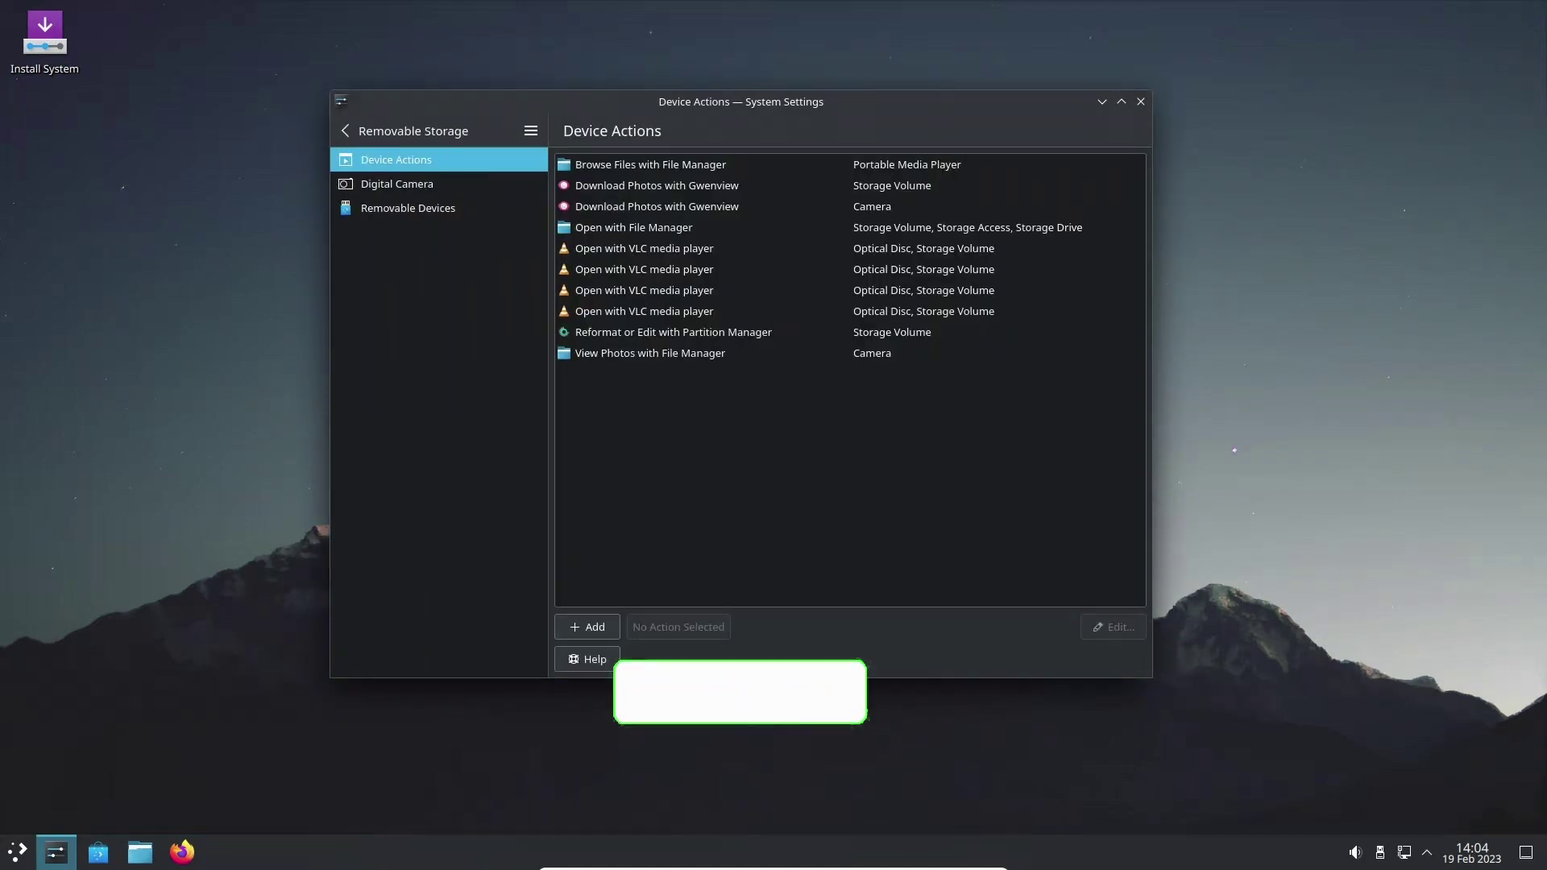
key(Down)
key(Down)
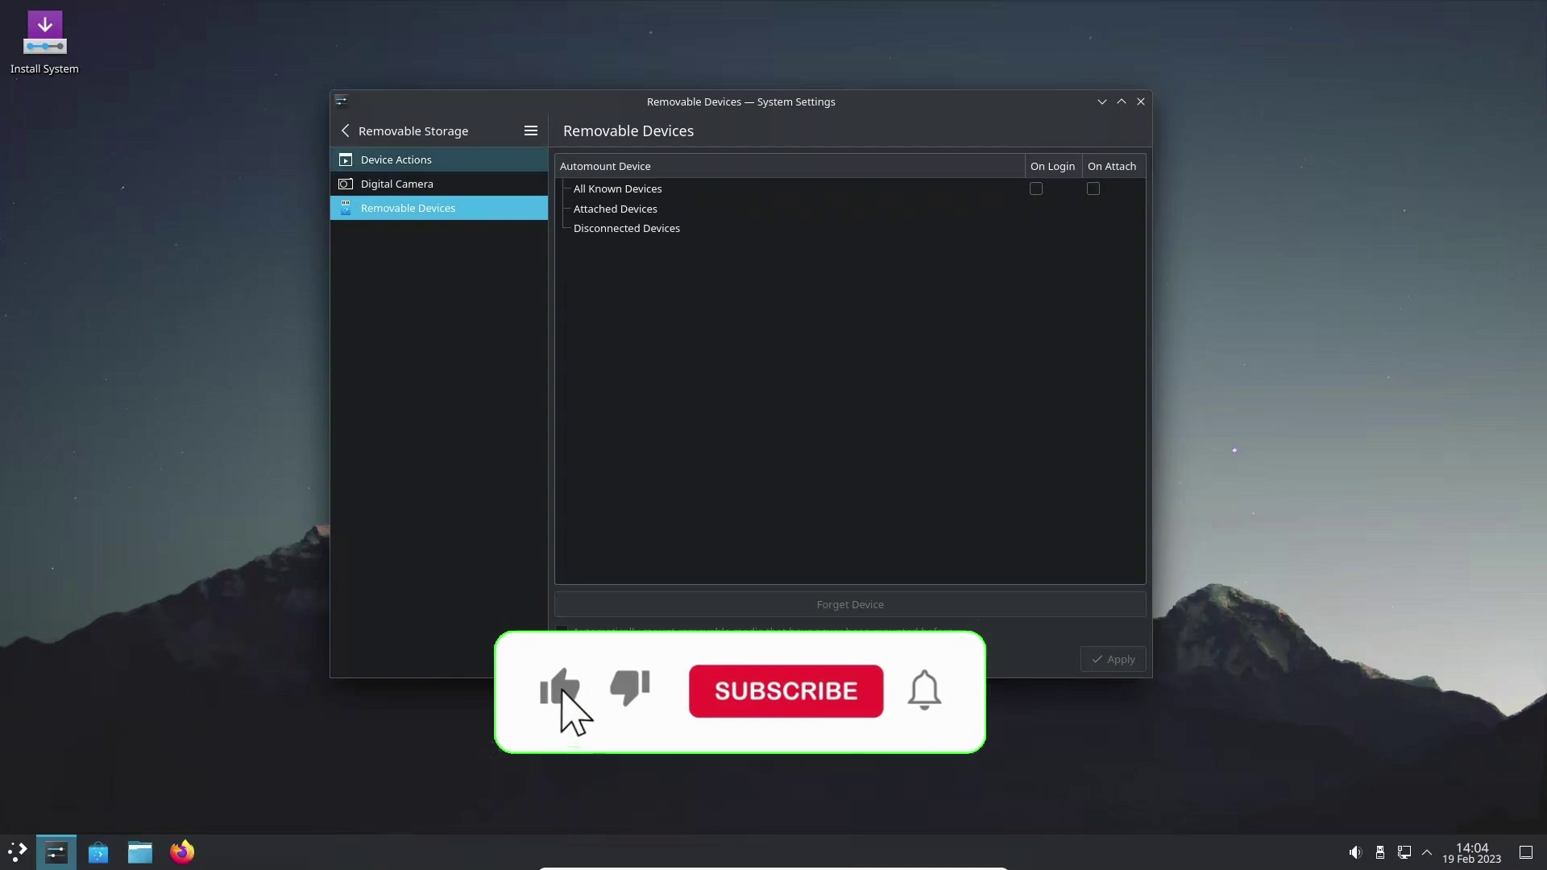
Step: View the Thunderbolt, About this System and Software Update pages, closing System Settings when finished
key(Left)
key(Down)
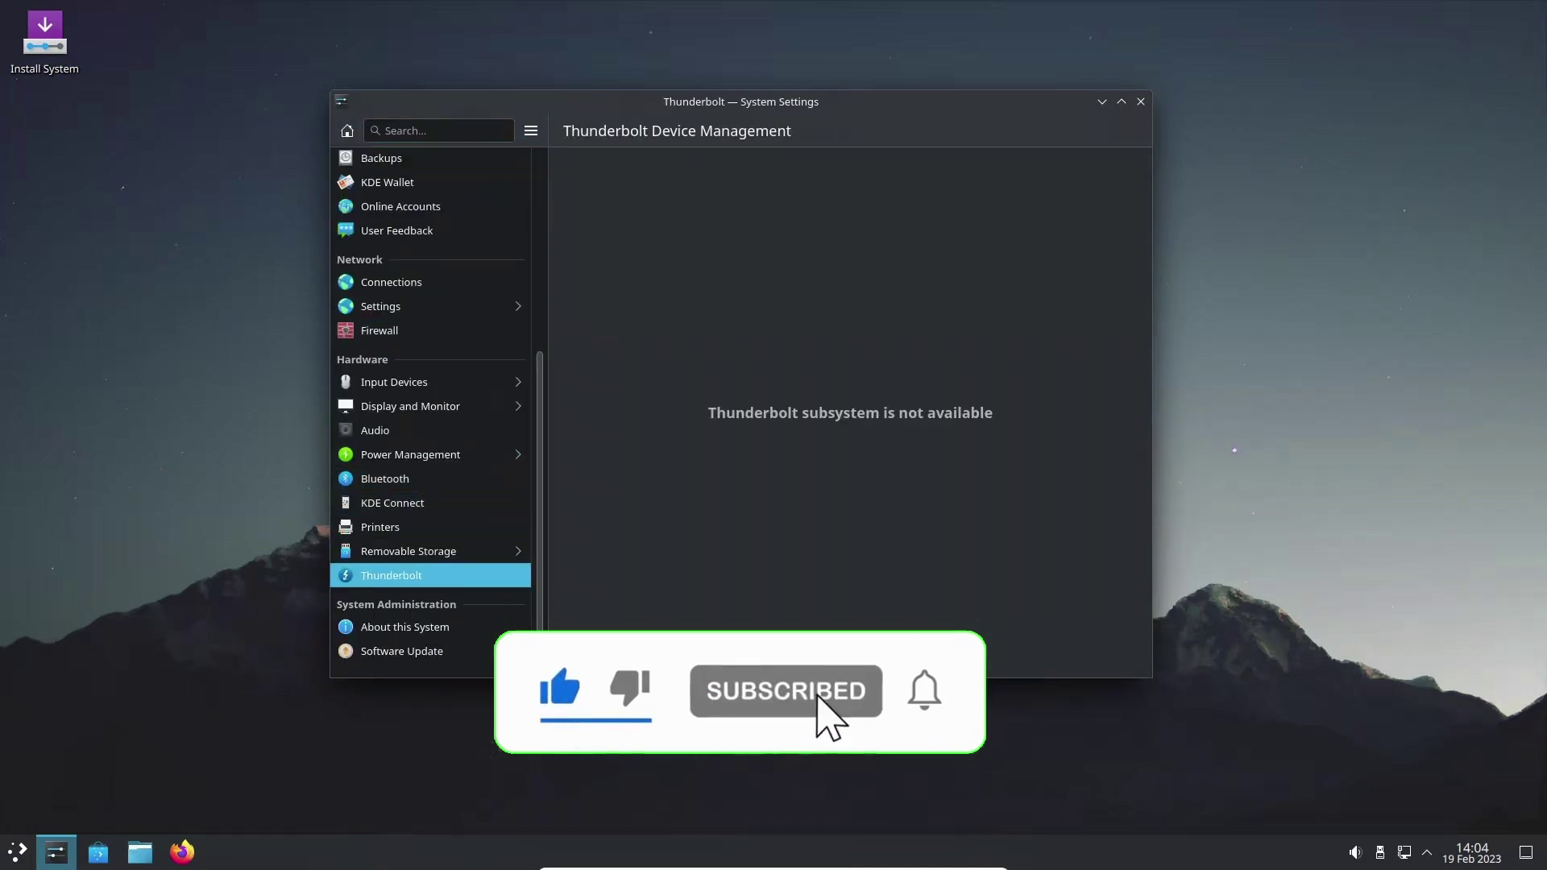
key(Down)
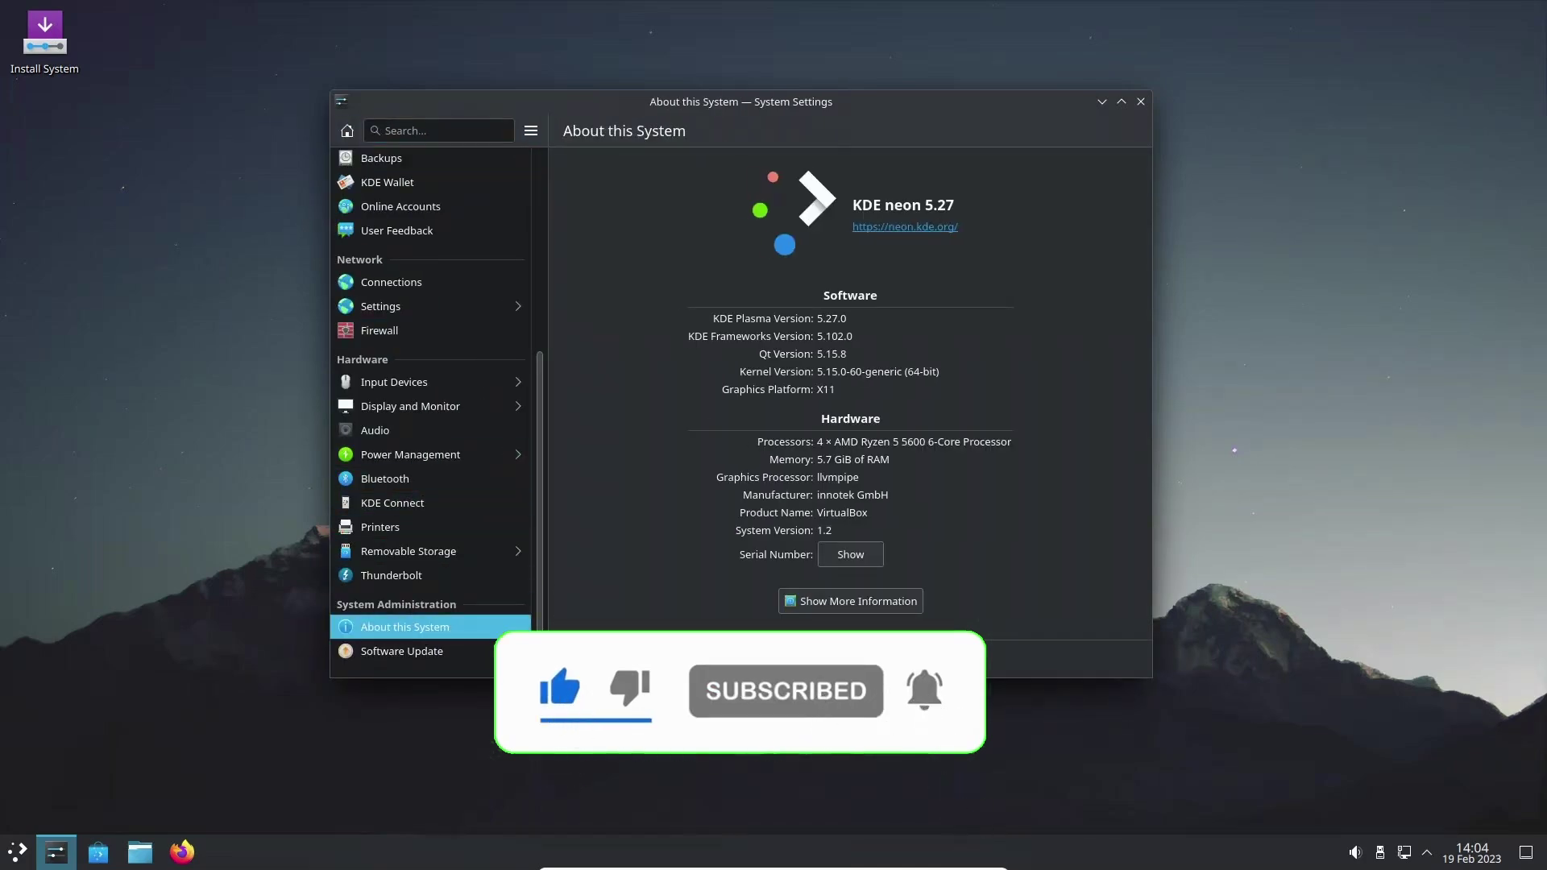
key(Down)
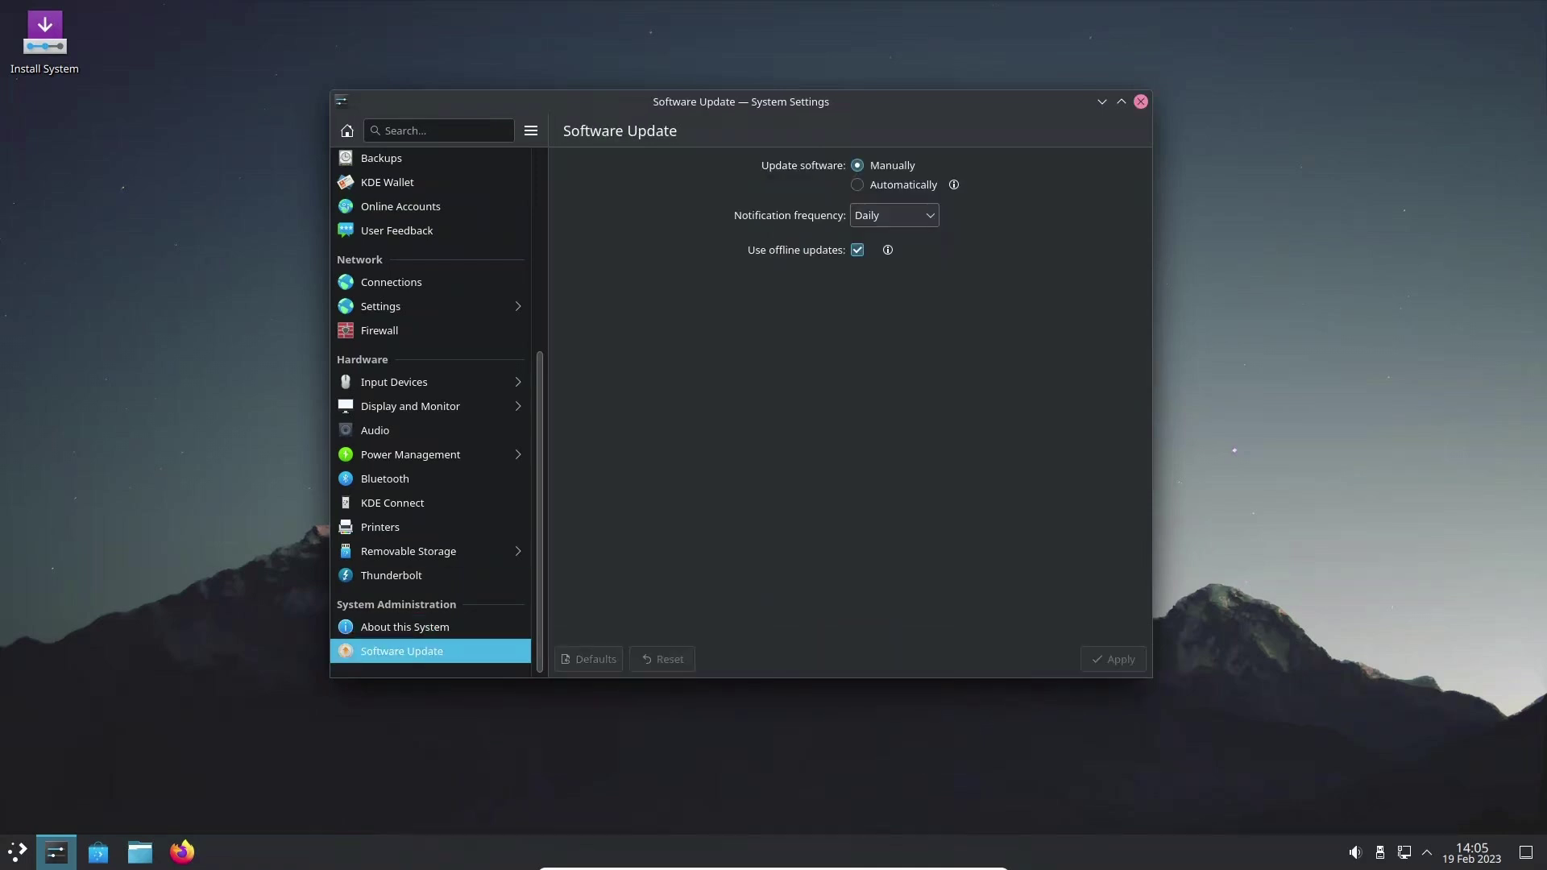
click(1141, 102)
Step: Open the desktop's wallpaper settings and move their window up and to the left on the desktop
right_click(708, 172)
click(717, 184)
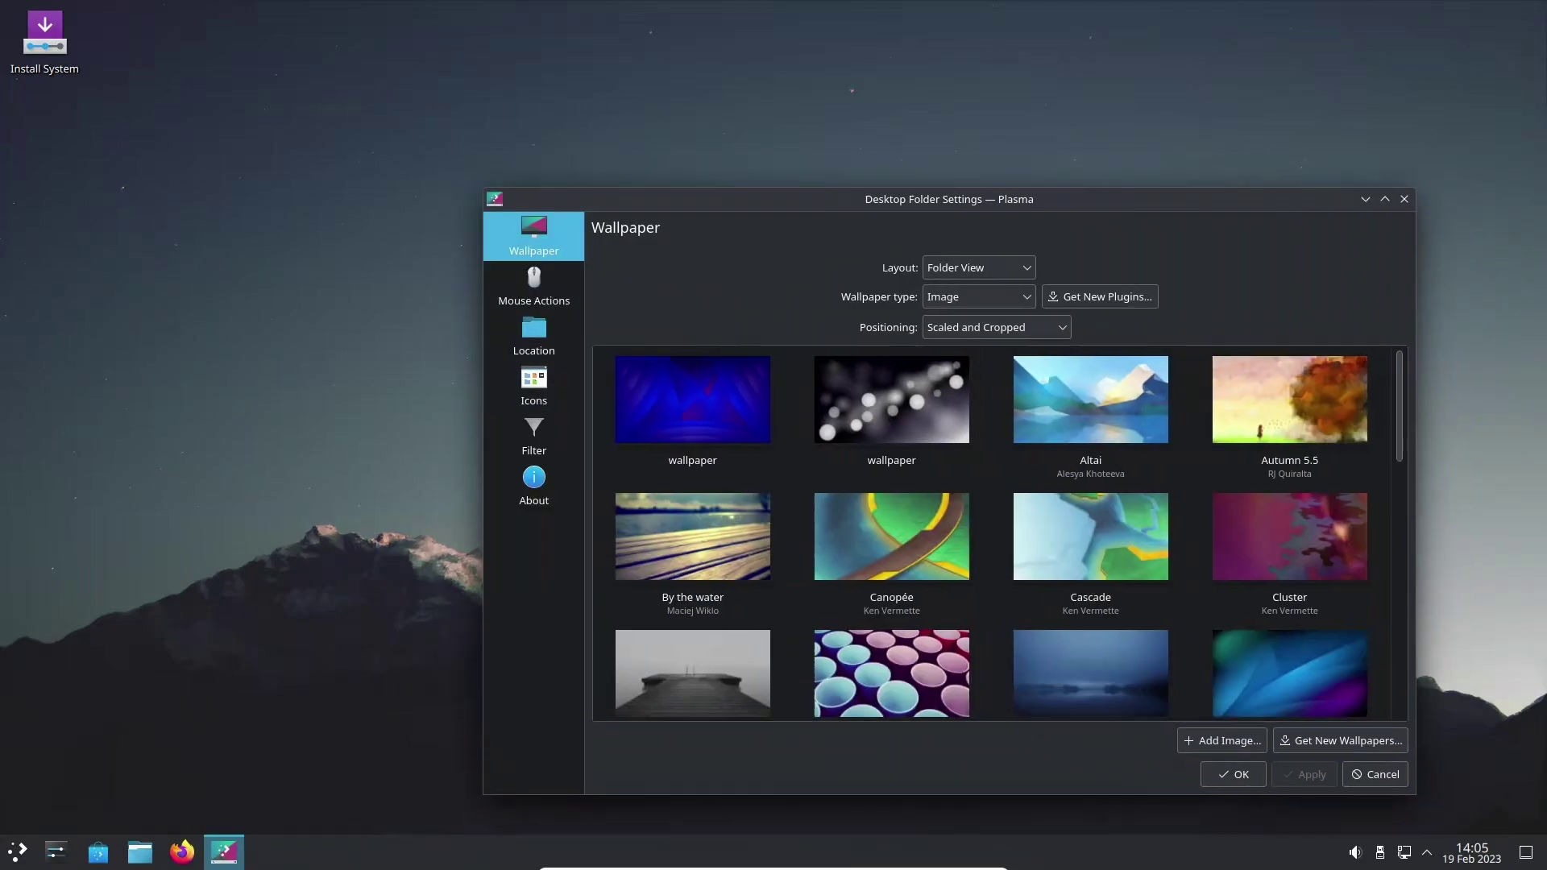
drag(1047, 199, 778, 54)
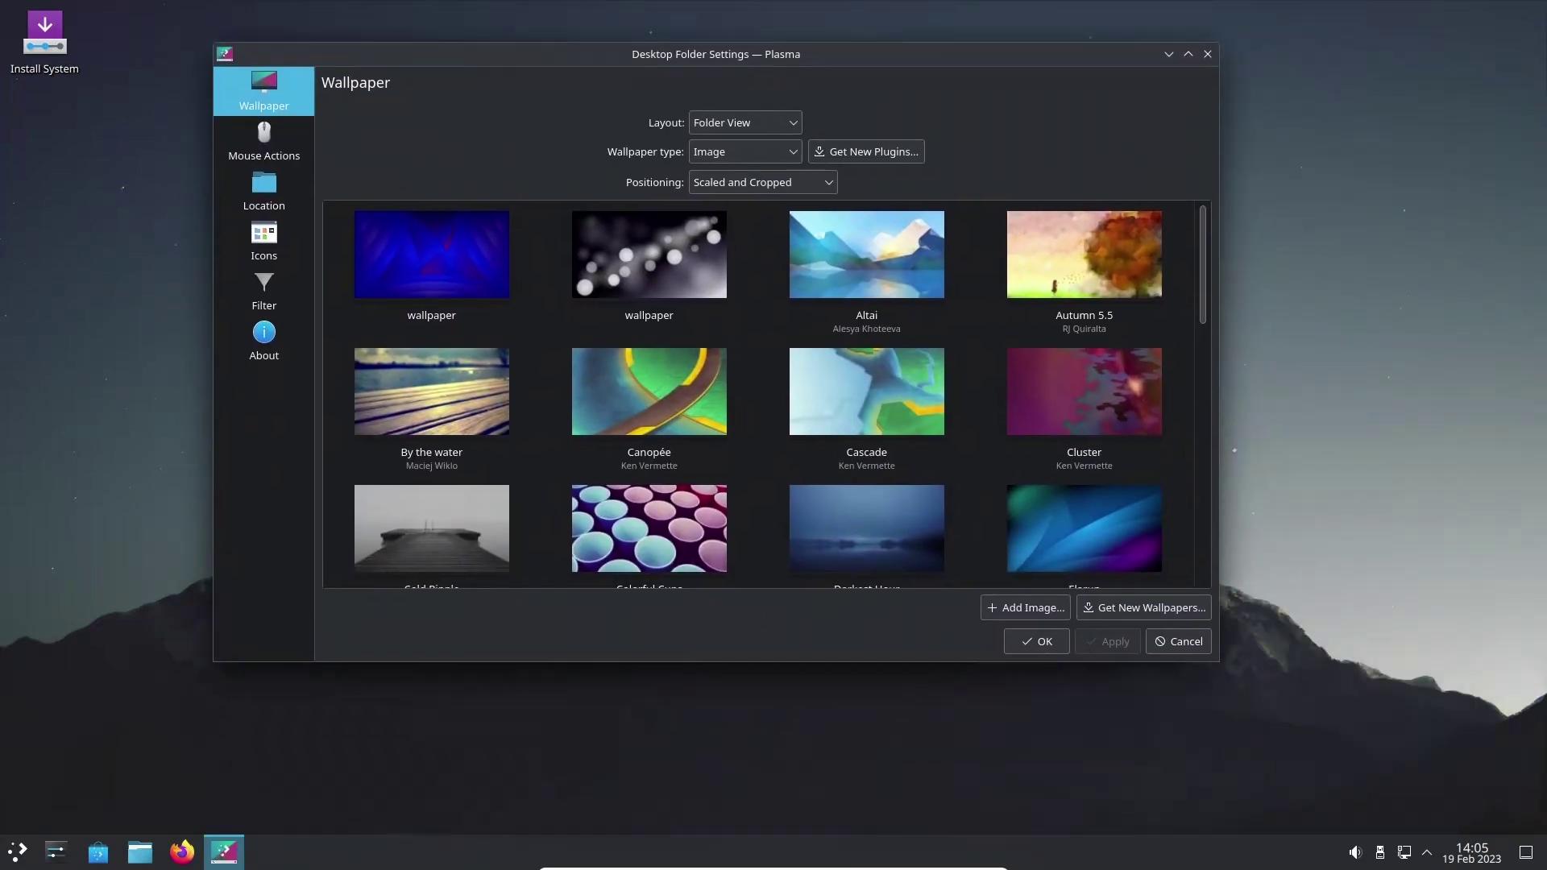